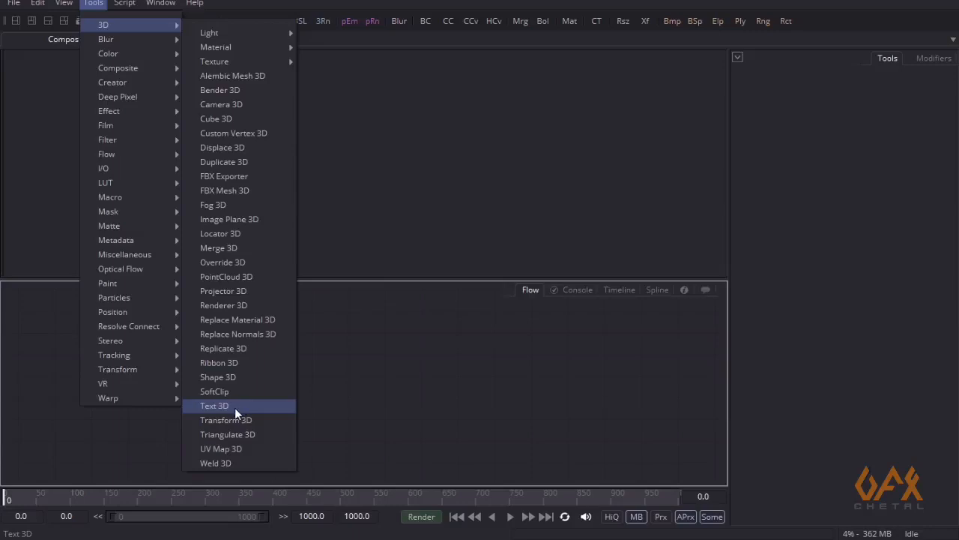
Step: Add a Text 3D node to the empty flow and display it in an enlarged viewer
left_click(215, 406)
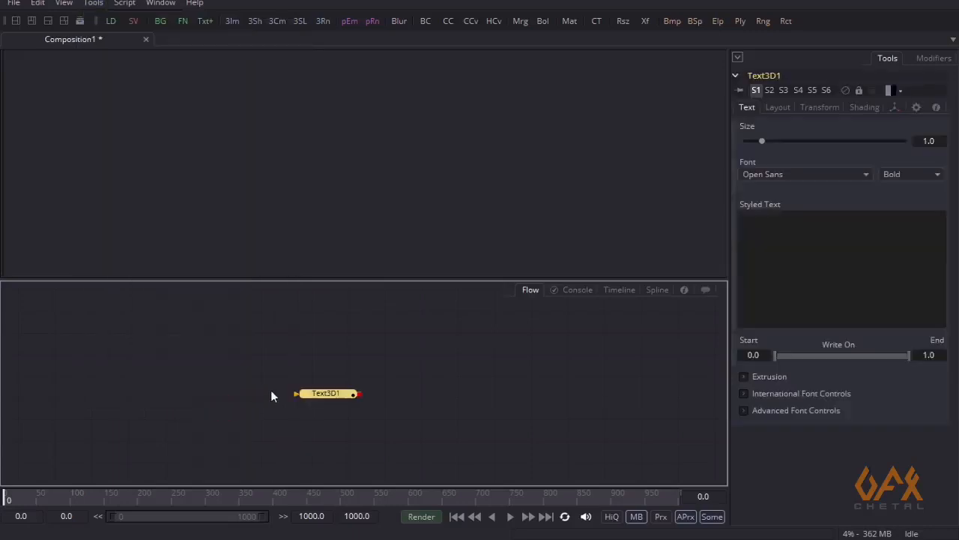
left_click_drag(338, 395, 242, 400)
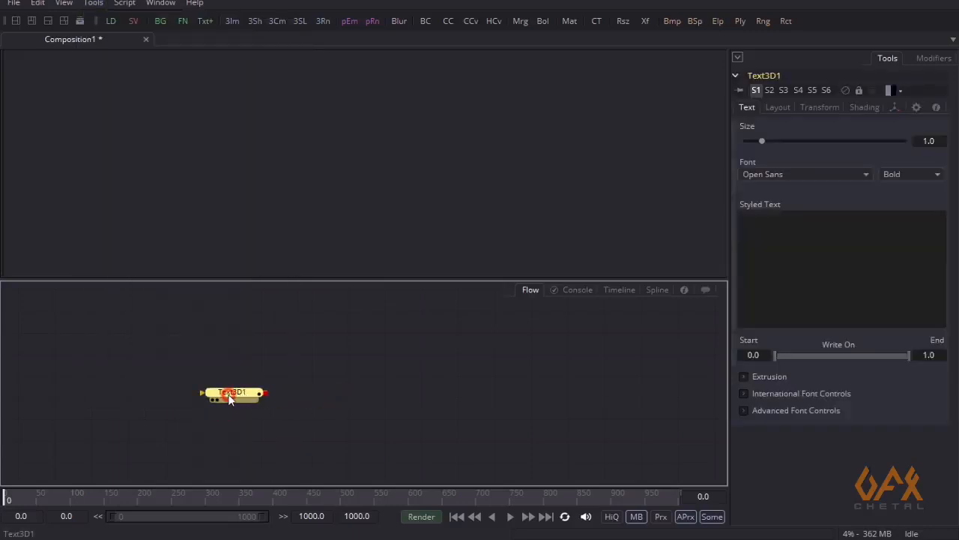
key("1")
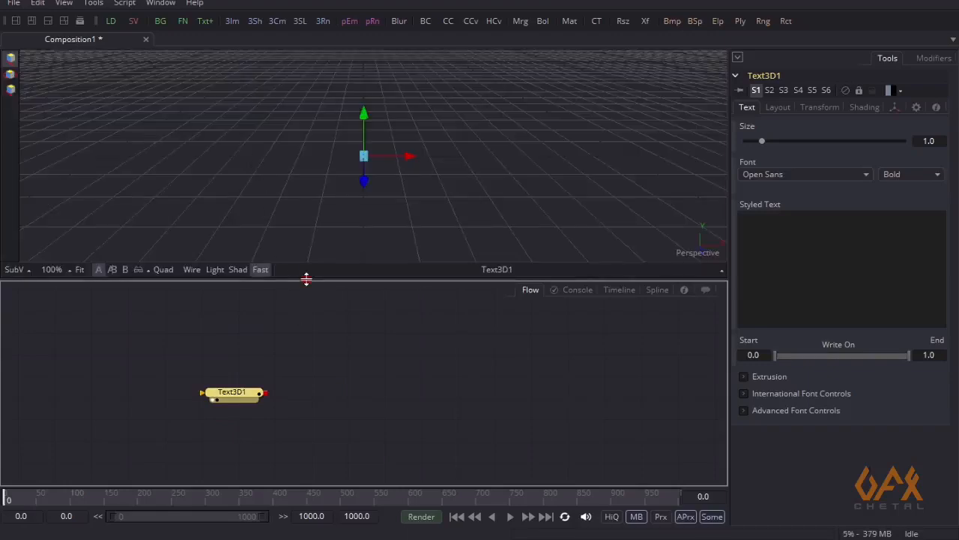
left_click_drag(306, 279, 307, 302)
Step: Enter DISCO DANCER as the styled text of the Text 3D node
left_click(779, 238)
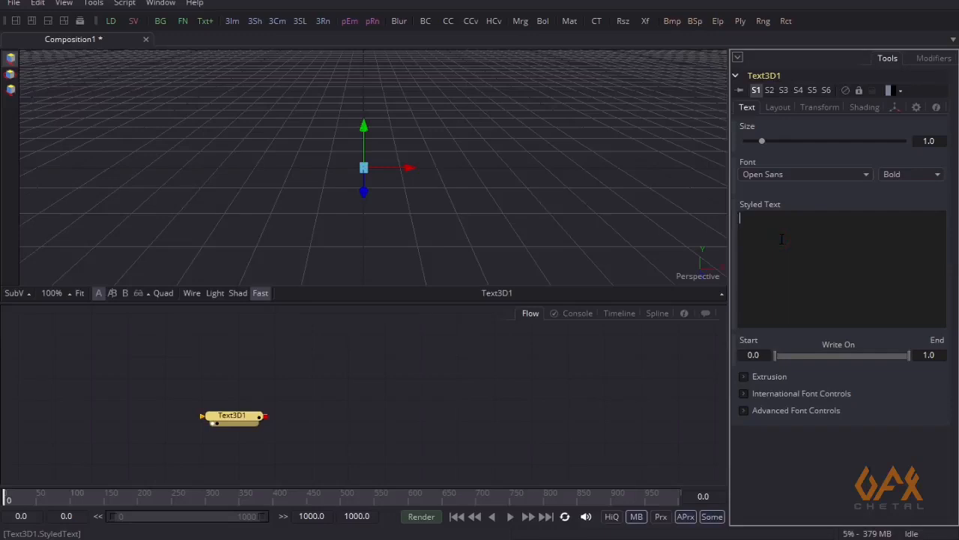
type("DISCO D")
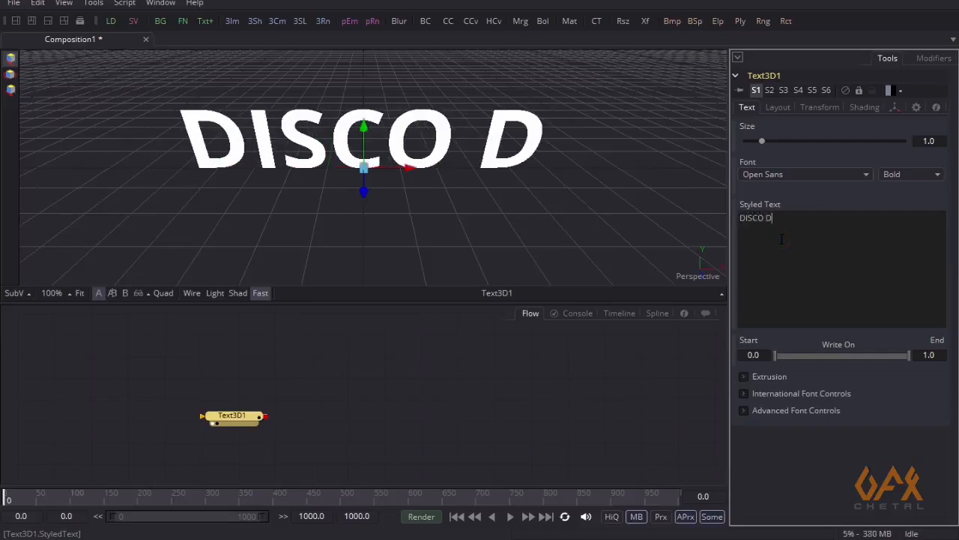
type("ANCER")
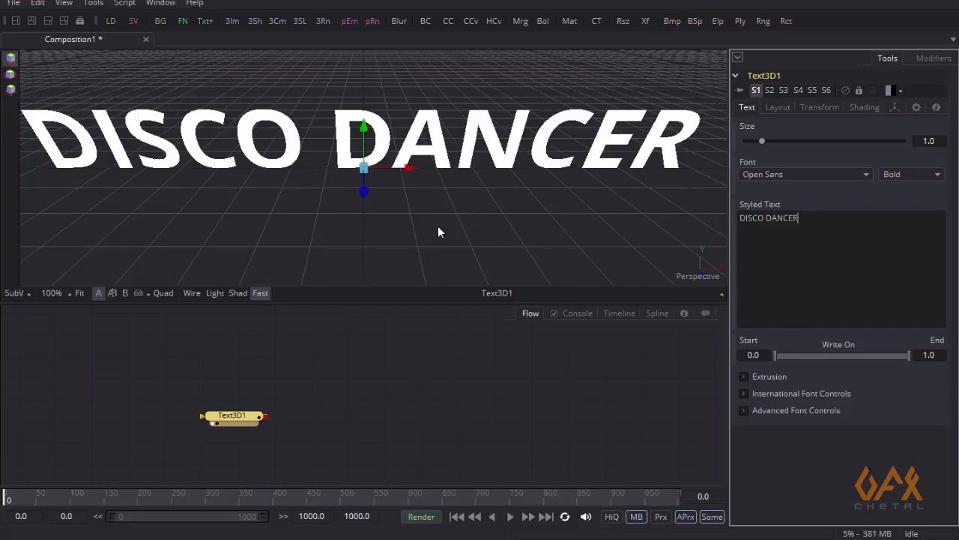
left_click_drag(487, 240, 355, 215)
left_click_drag(475, 207, 272, 230)
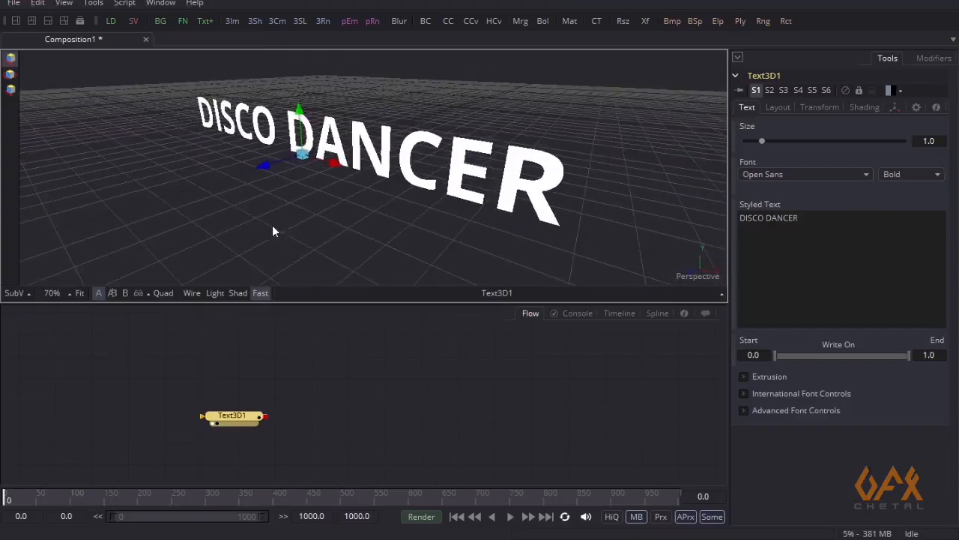
Step: Turn on lighting in the 3D view and enlarge the viewer further
left_click(216, 293)
left_click_drag(237, 303, 240, 336)
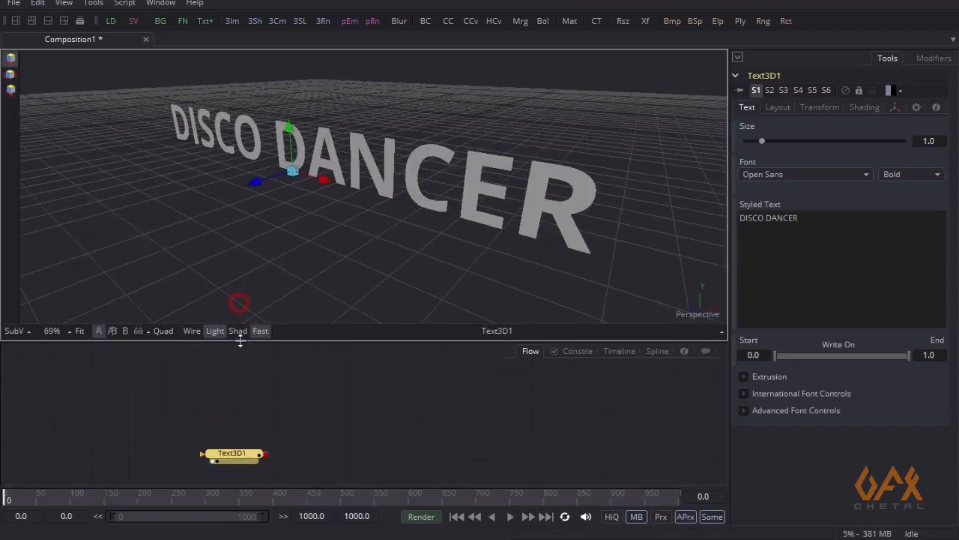
left_click_drag(328, 235, 295, 242)
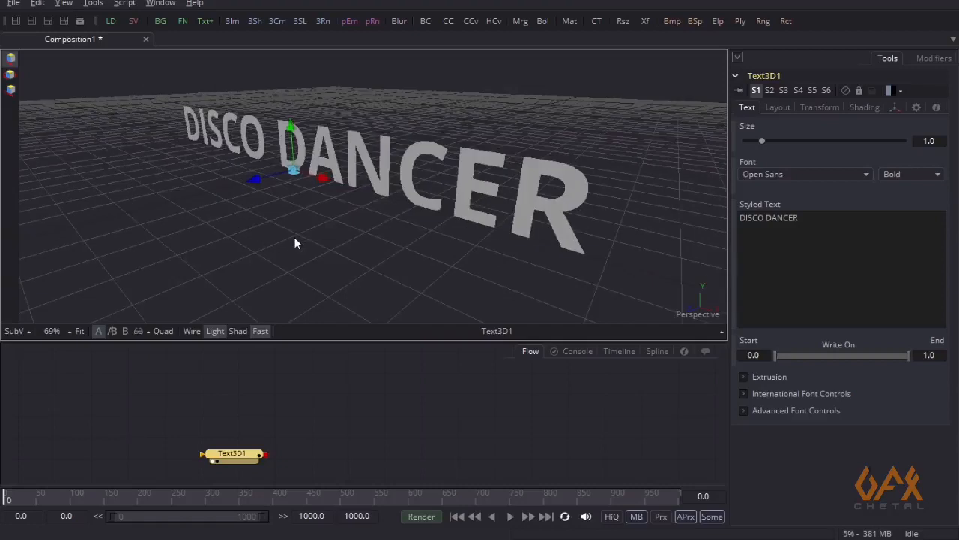
Step: Extrude the DISCO DANCER text to a depth of about 0.084
left_click(756, 89)
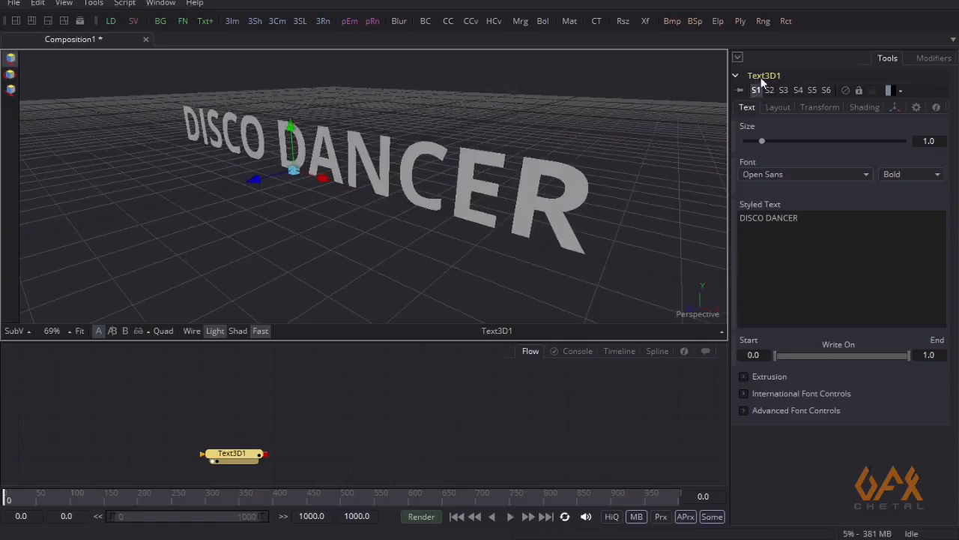
left_click(742, 377)
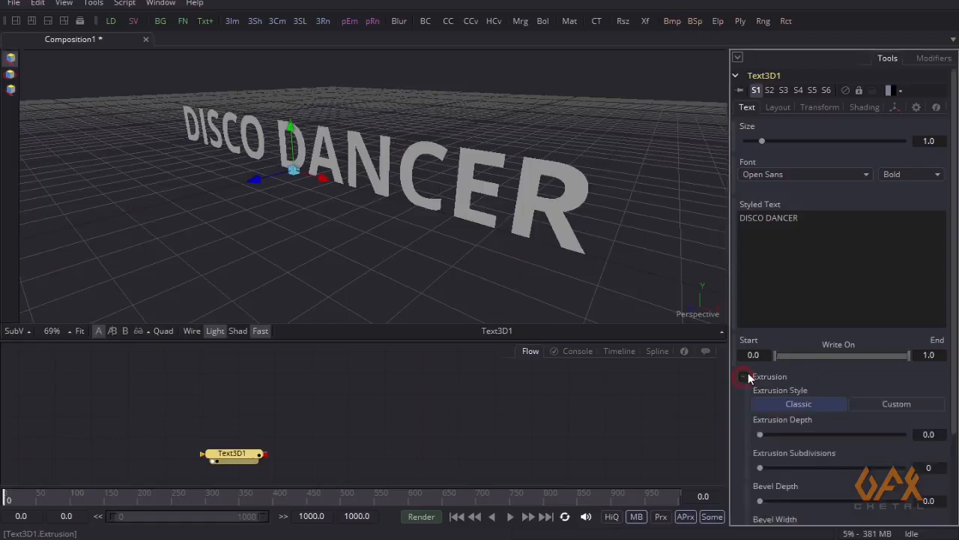
scroll(750, 334, "down", 3)
left_click(761, 324)
left_click_drag(762, 323, 822, 327)
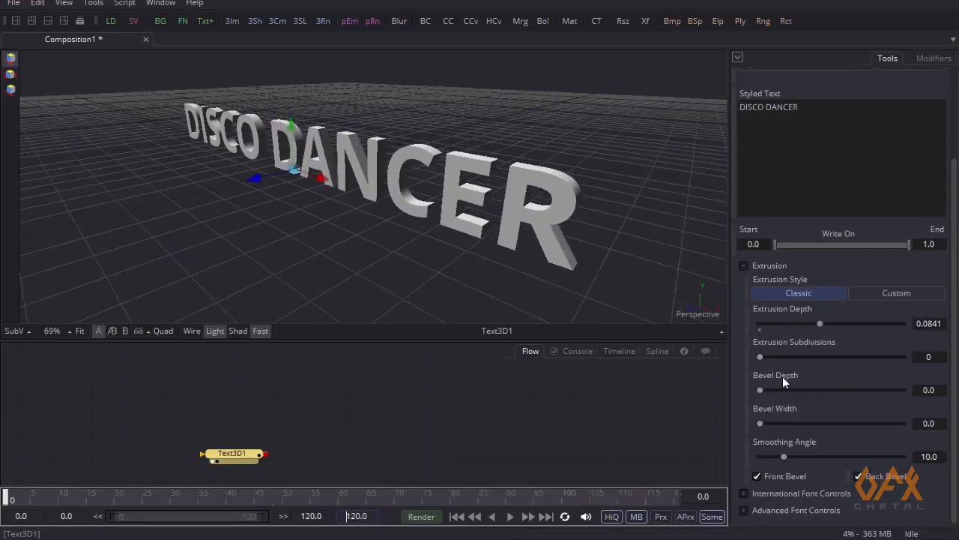
Step: Bevel the extruded text with a bevel depth of about 0.012 and a bevel width of about 0.0056
left_click_drag(761, 389, 769, 421)
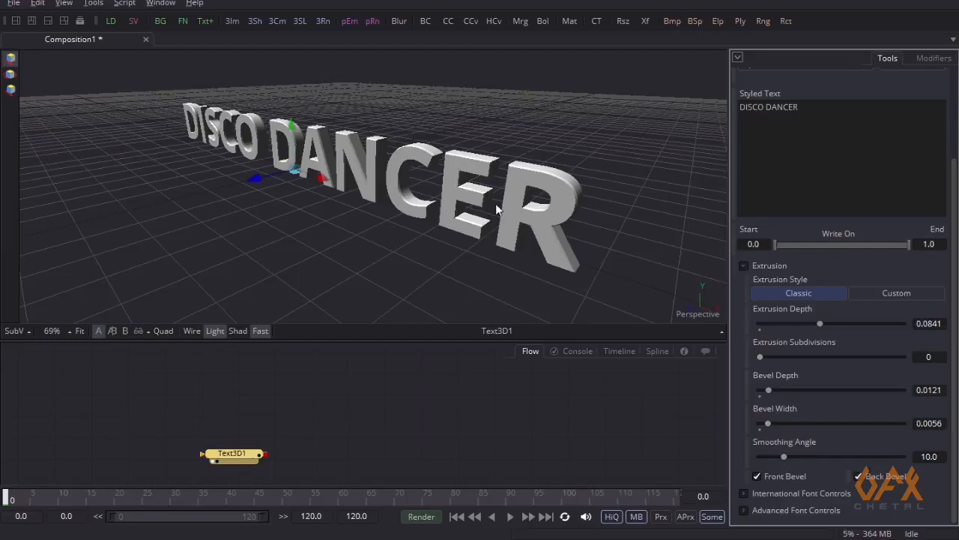
left_click_drag(497, 207, 404, 195)
scroll(405, 198, "up", 3)
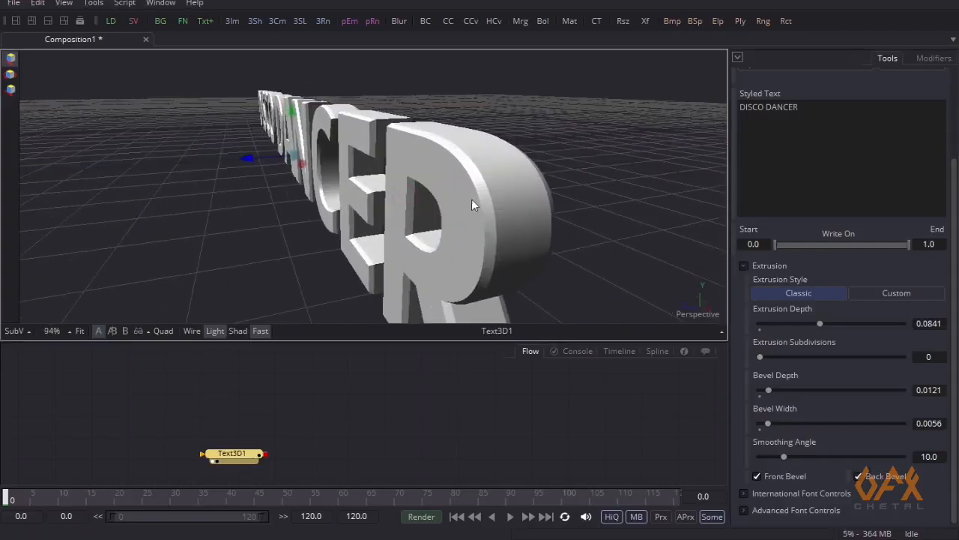
mouse_move(411, 217)
left_mouse_down()
mouse_move(569, 227)
mouse_move(403, 220)
left_mouse_up()
scroll(373, 222, "down", 5)
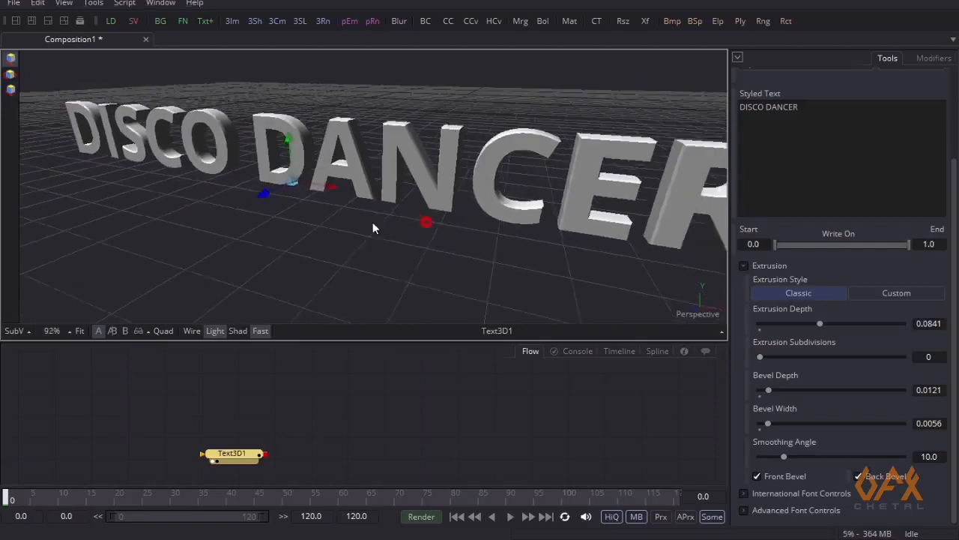
left_click_drag(378, 259, 353, 261)
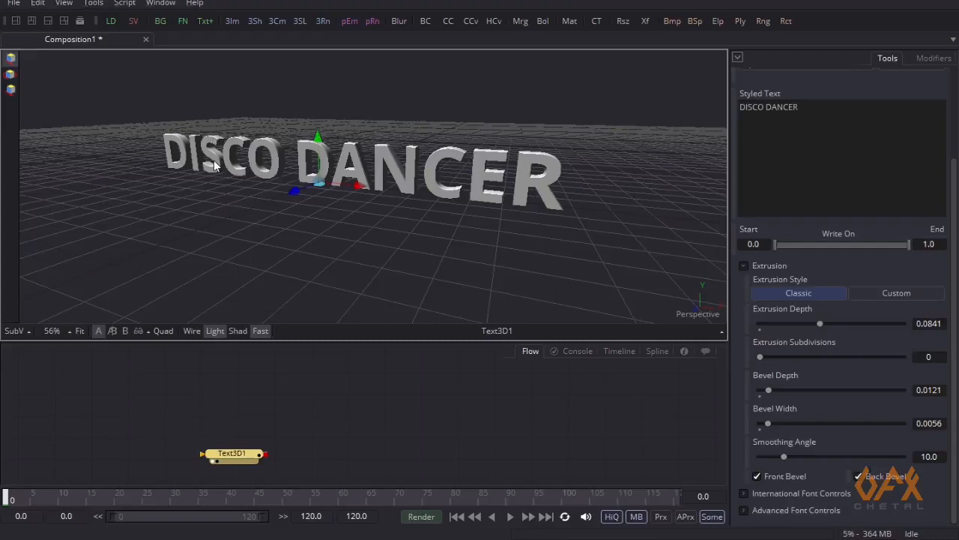
left_click_drag(413, 261, 271, 276)
left_click_drag(392, 227, 341, 231)
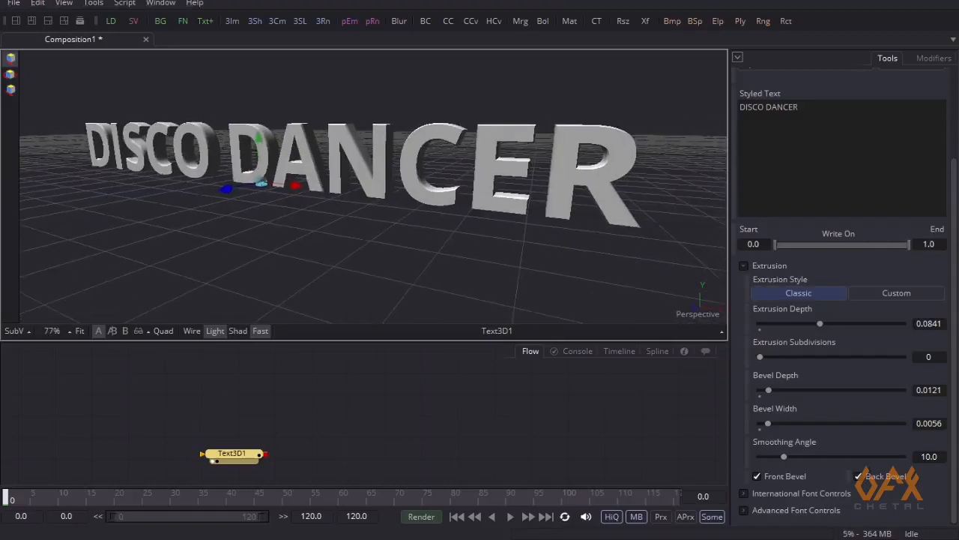
Step: Apply a Follower modifier to the styled text of the Text 3D node
left_click_drag(954, 210, 954, 169)
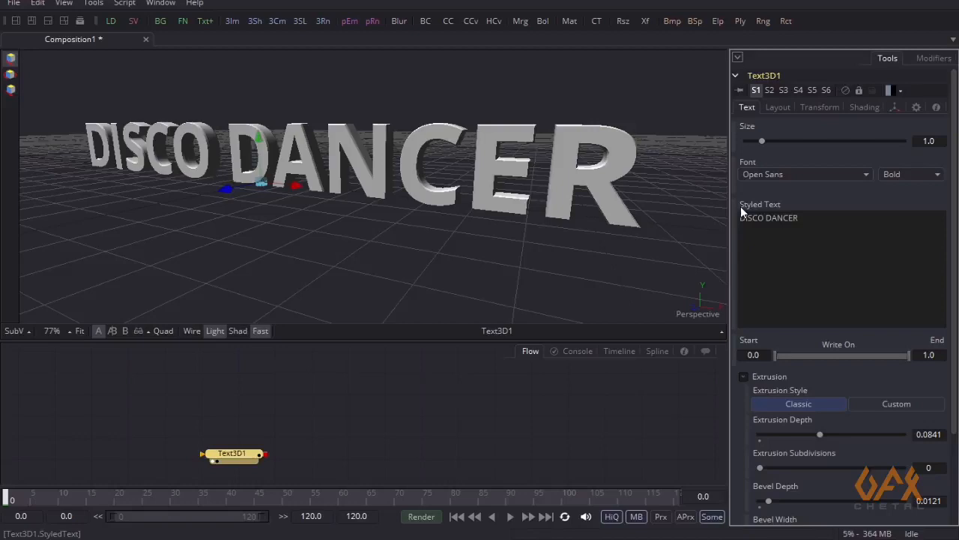
right_click(761, 203)
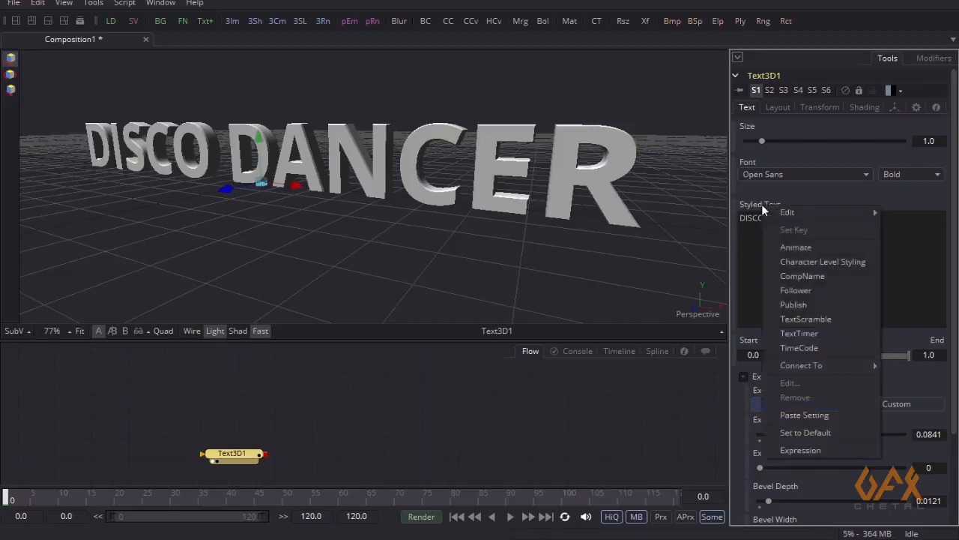
left_click(801, 290)
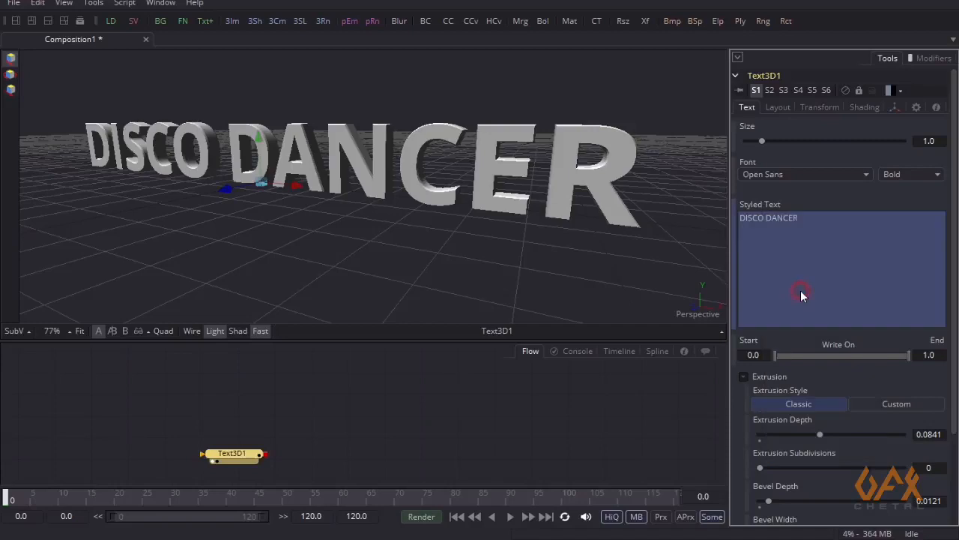
Step: Modify the Follower's Character Size Y with a Shake modifier
left_click(928, 60)
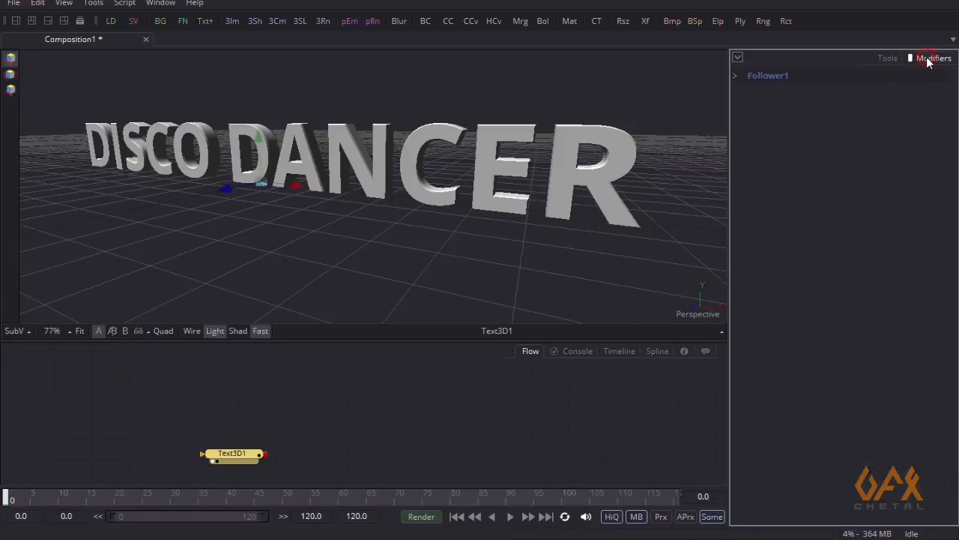
left_click(736, 76)
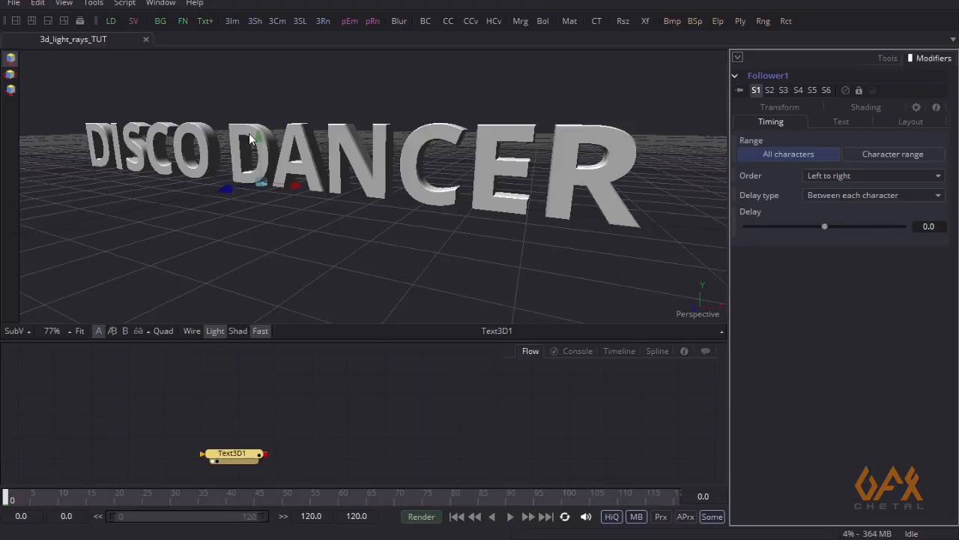
mouse_move(232, 149)
left_mouse_down()
mouse_move(266, 192)
mouse_move(238, 149)
left_mouse_up()
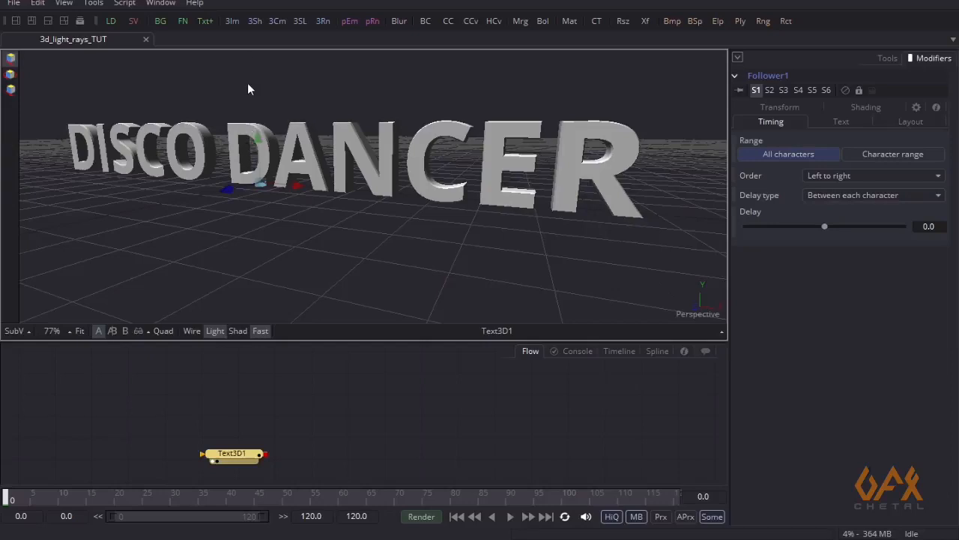
left_click(781, 107)
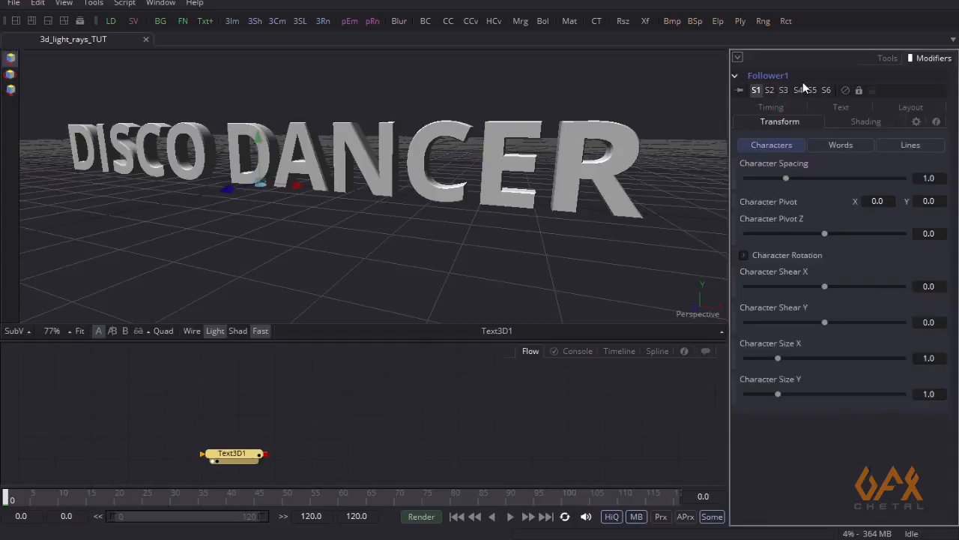
right_click(792, 377)
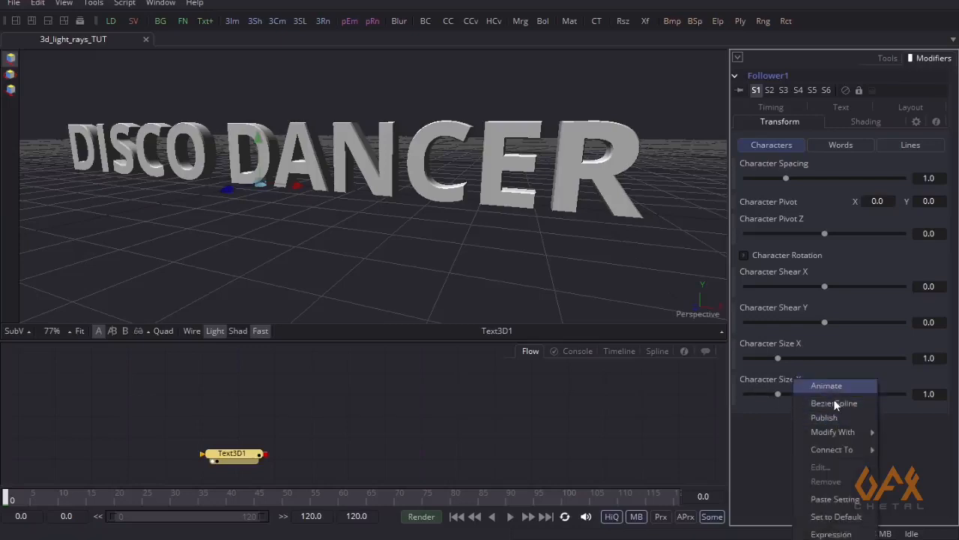
mouse_move(837, 432)
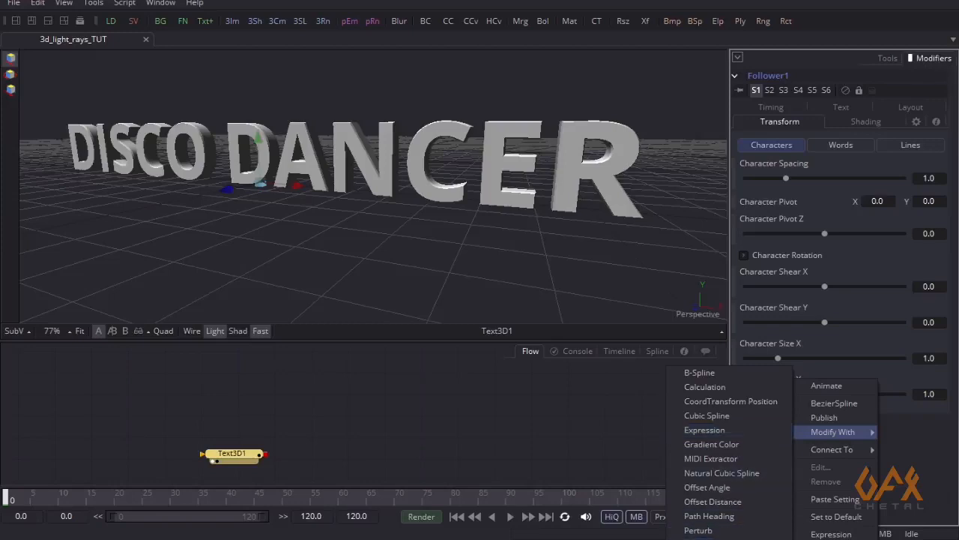
left_click(697, 538)
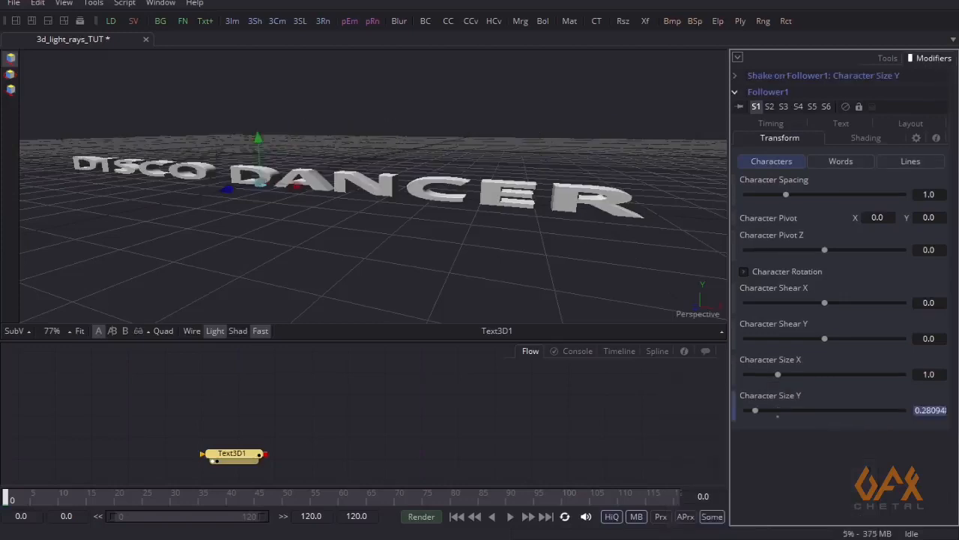
Step: Set the Character Size Y shake to a minimum of about 0.047 and a maximum of 2
mouse_move(7, 497)
left_mouse_down()
mouse_move(651, 469)
mouse_move(517, 491)
mouse_move(4, 499)
left_mouse_up()
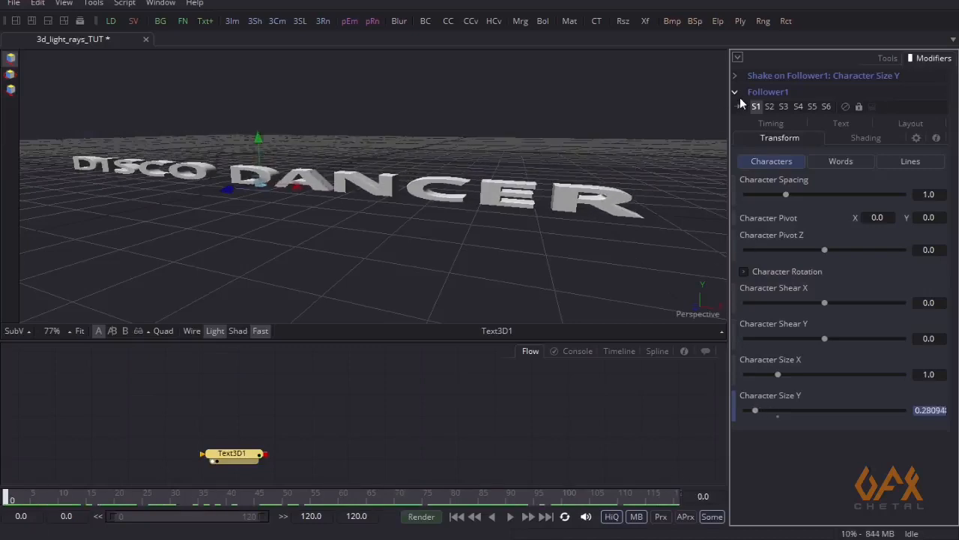
left_click(355, 229)
mouse_move(356, 225)
left_mouse_down()
mouse_move(313, 213)
mouse_move(340, 224)
left_mouse_up()
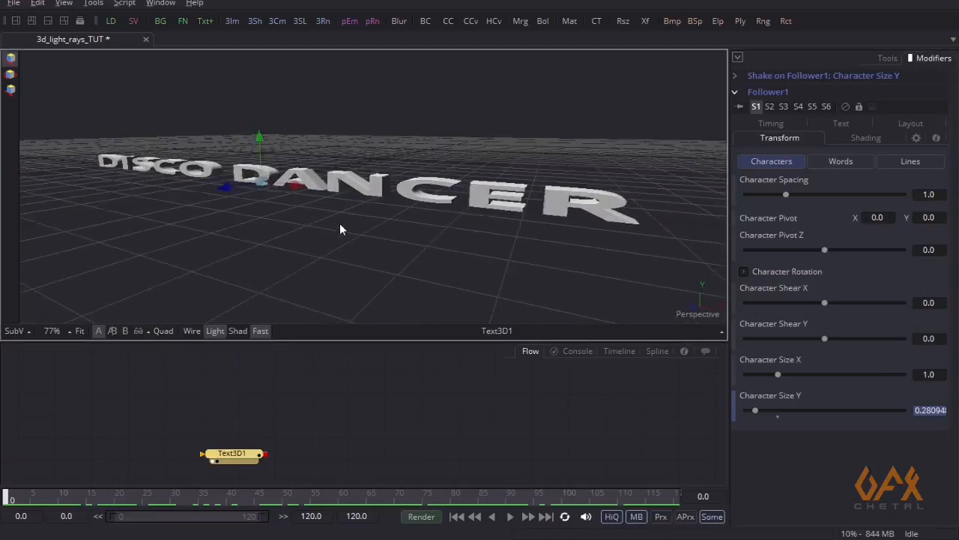
left_click(734, 91)
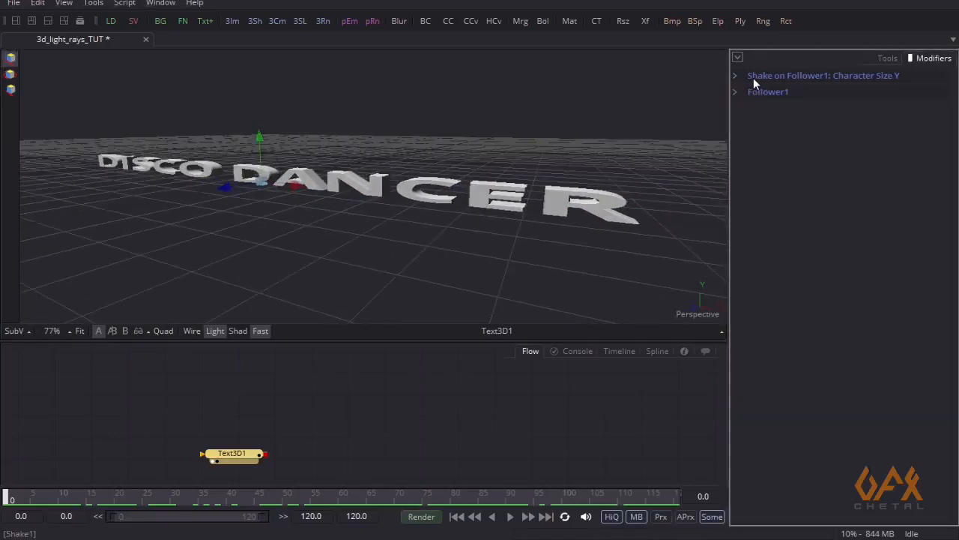
left_click(735, 75)
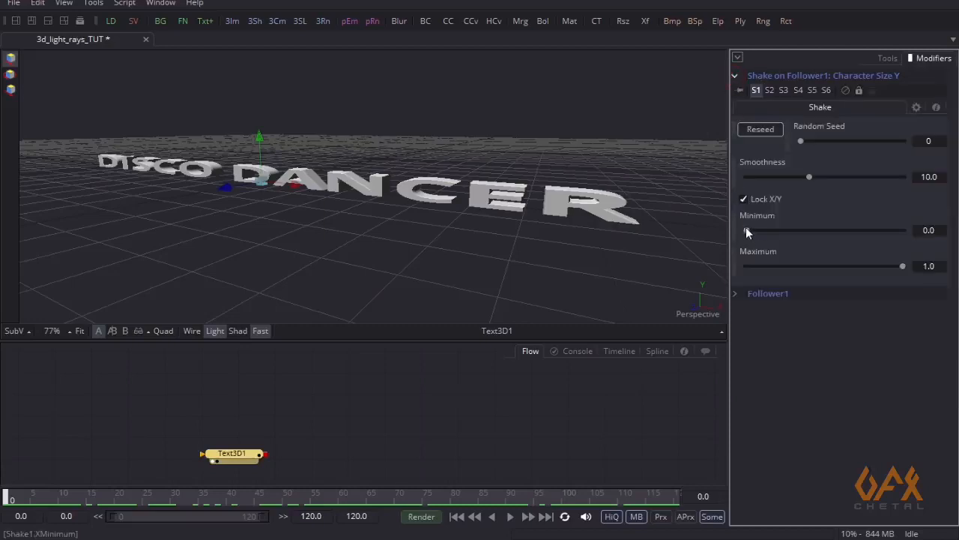
left_click_drag(746, 230, 754, 230)
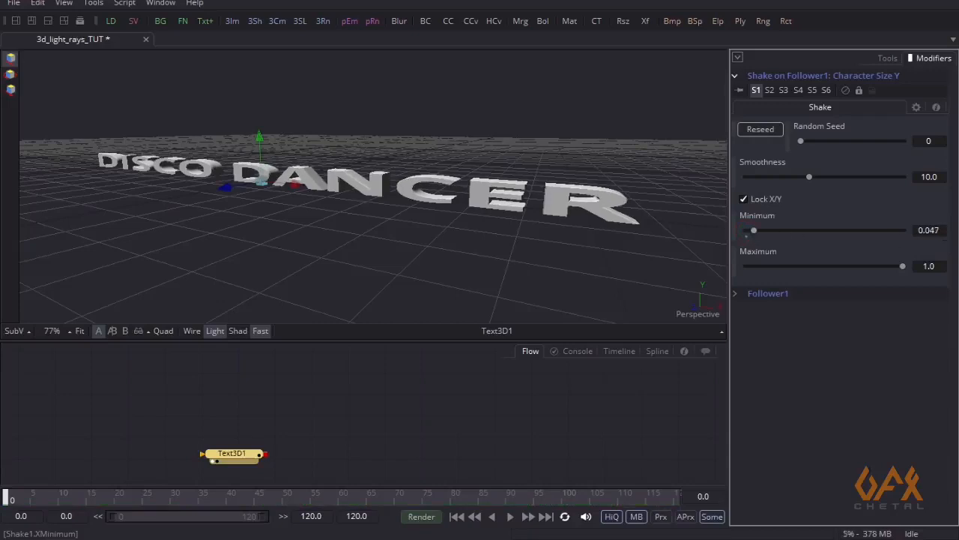
left_click(930, 266)
type("2")
key("Tab")
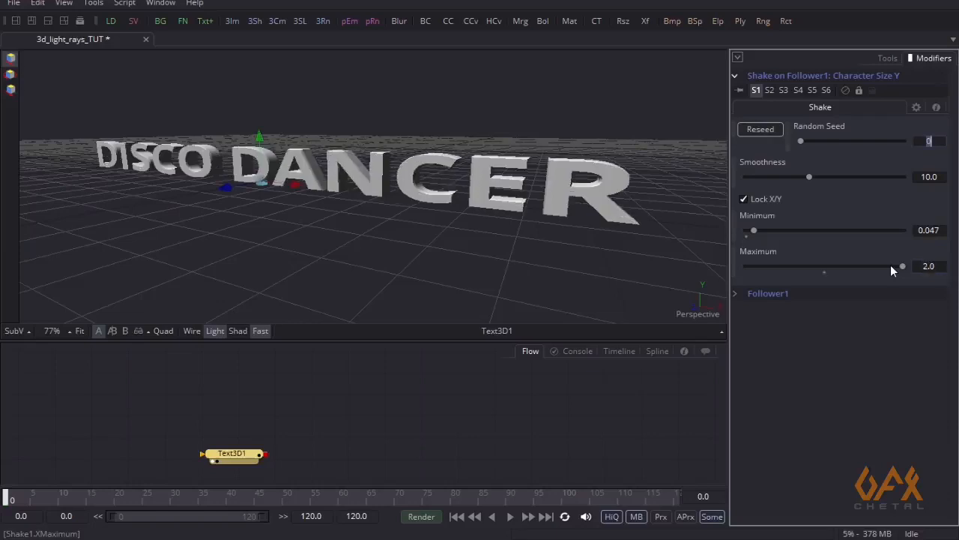
Step: Play the text animation and lower the shake's smoothness to about 5
left_click(510, 516)
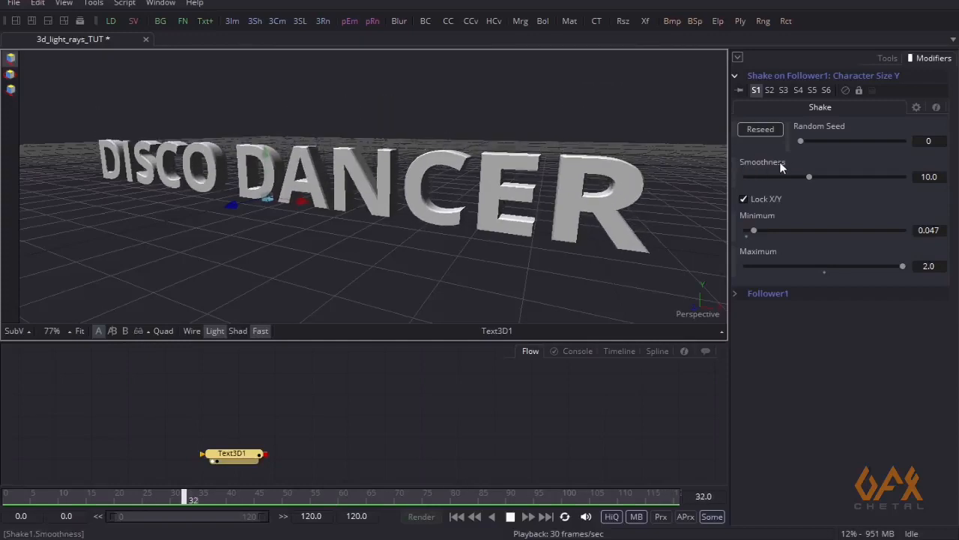
left_click_drag(810, 178, 778, 177)
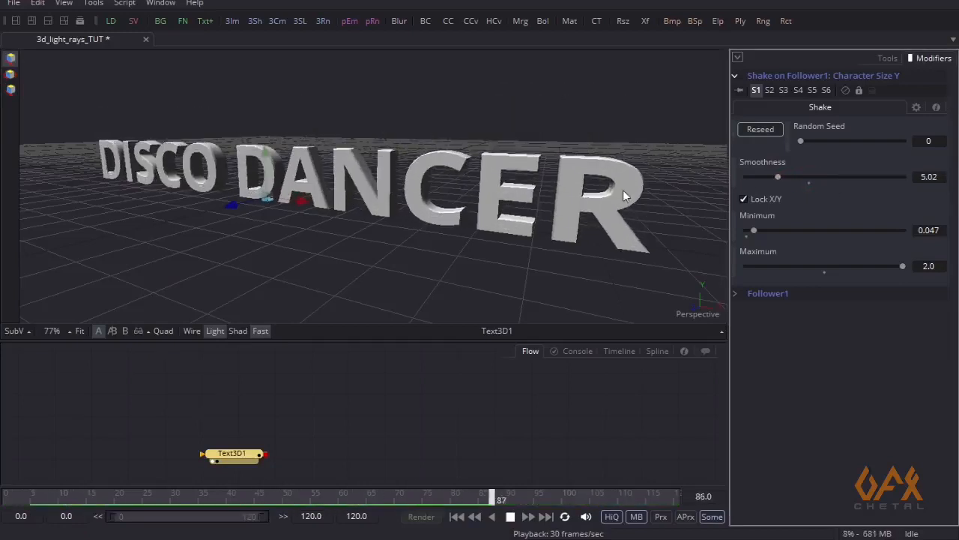
Step: Readjust the smoothness of the Character Size Y shake to about 5.45 while the animation plays
left_click_drag(777, 177, 763, 173)
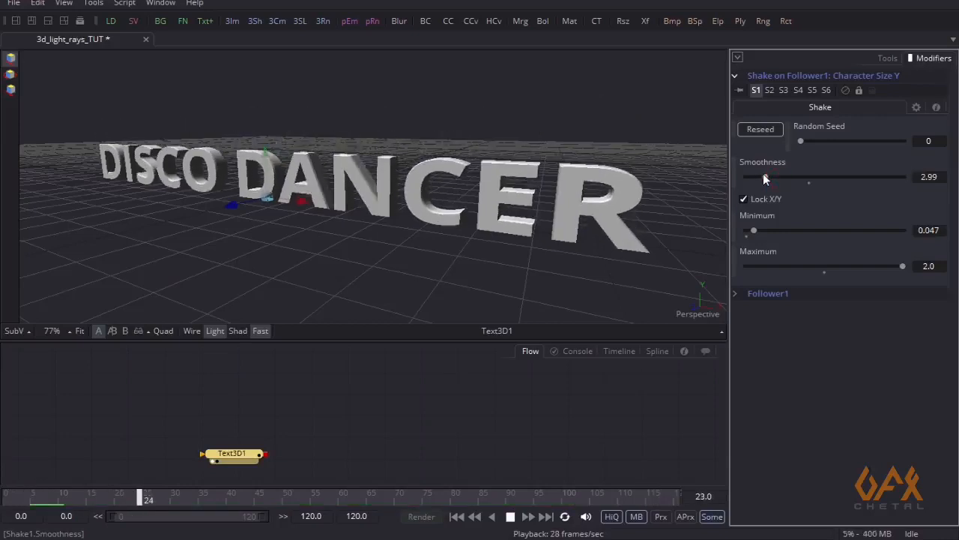
left_click_drag(766, 175, 782, 176)
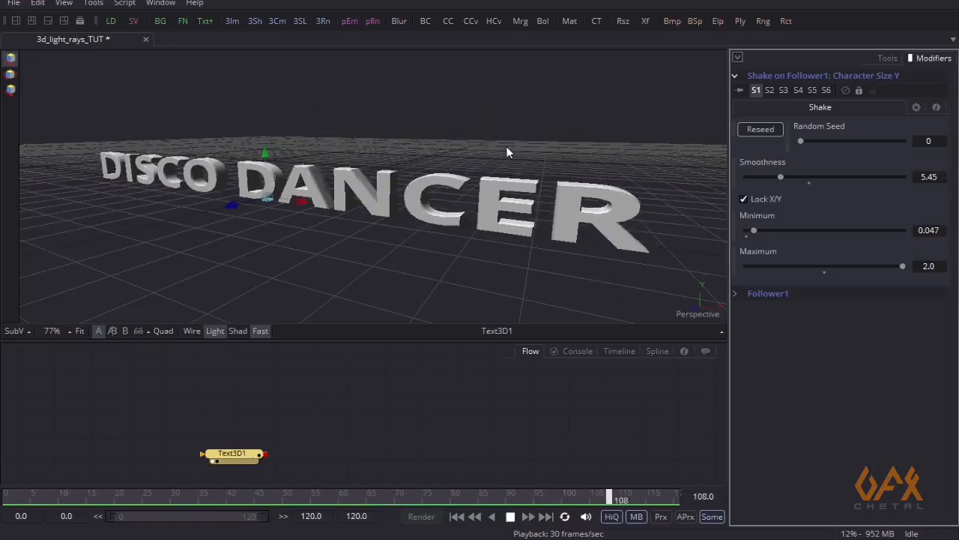
left_click(735, 76)
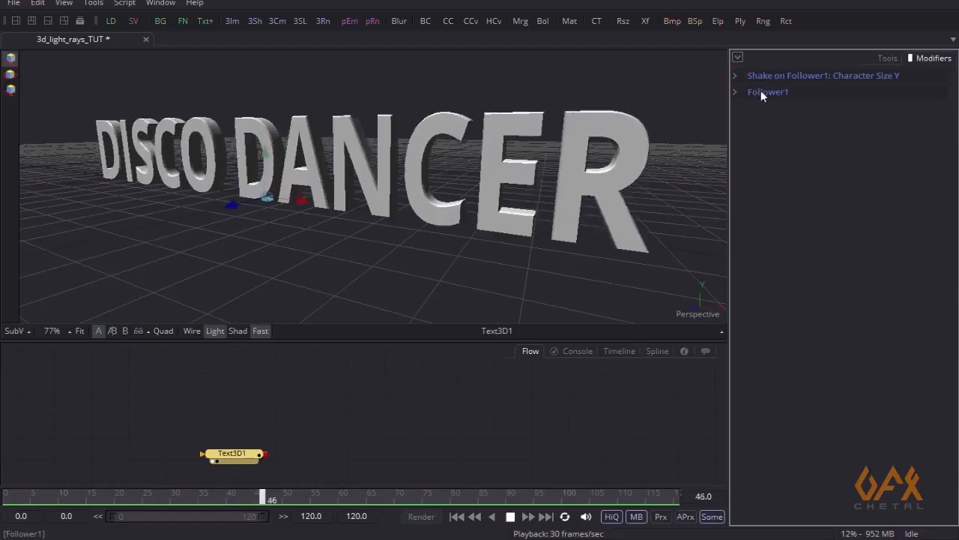
Step: In the Follower's timing, set the order to Random but one by one and the delay between characters to about 9.4
left_click(736, 91)
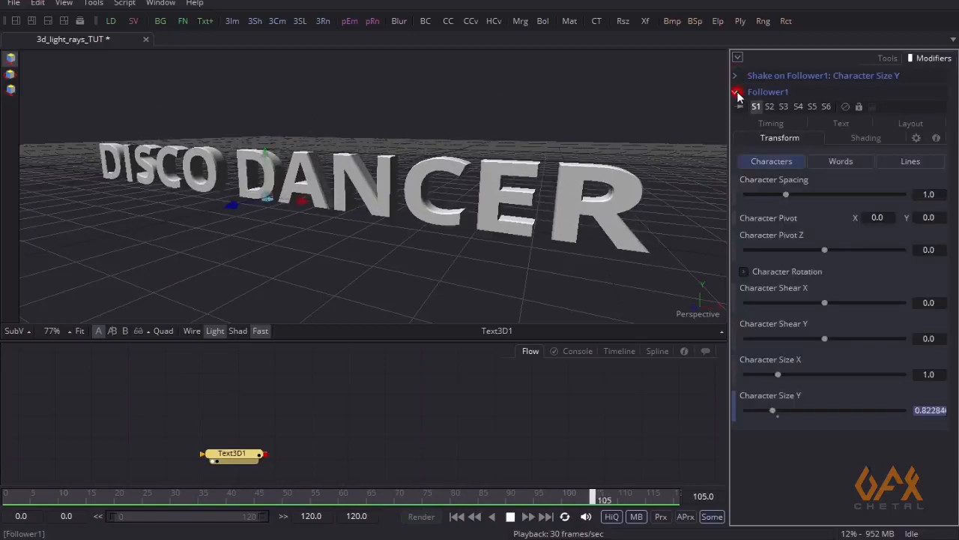
left_click(771, 123)
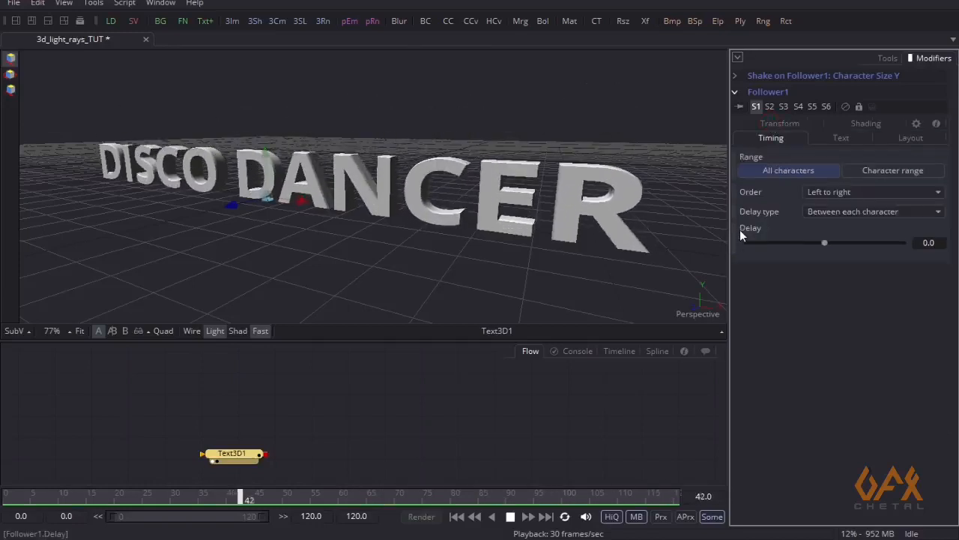
left_click_drag(824, 244, 864, 244)
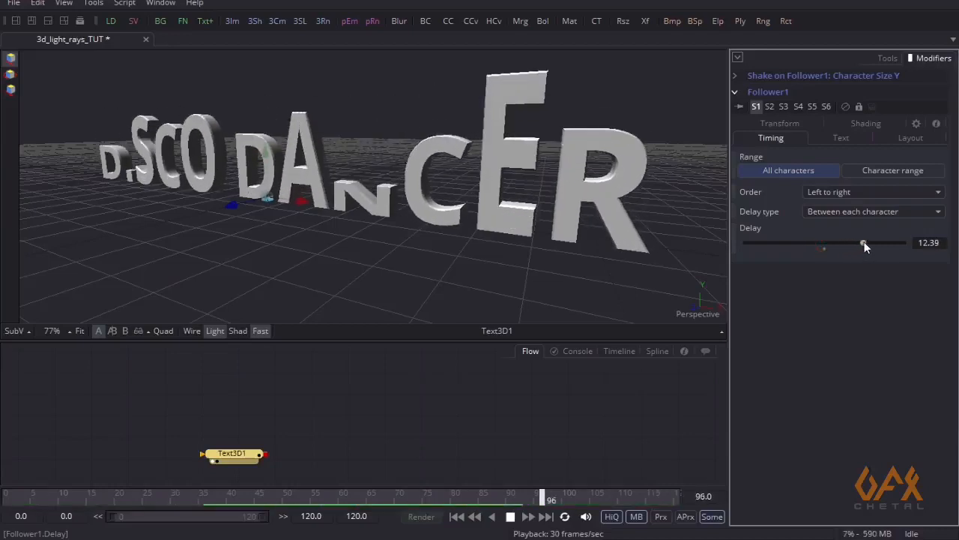
left_click_drag(864, 242, 840, 242)
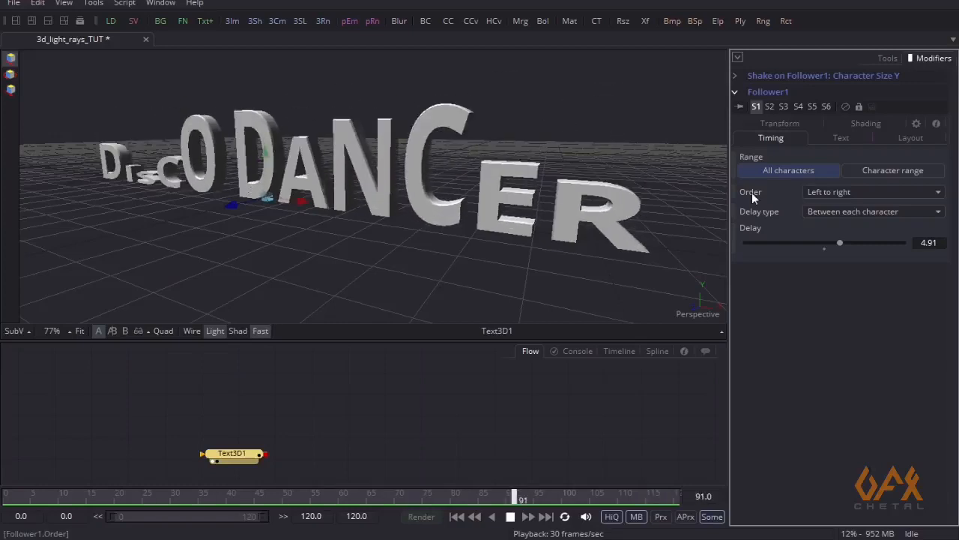
left_click(828, 192)
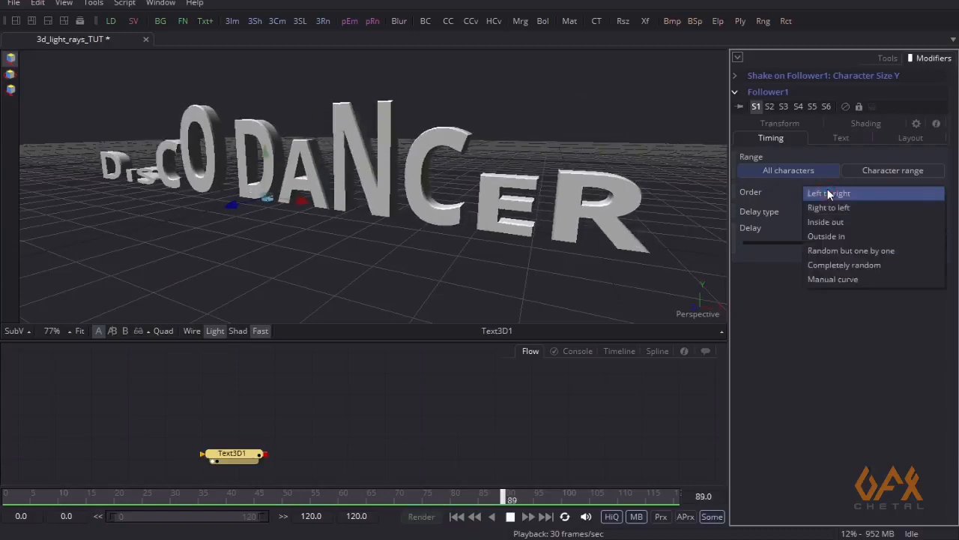
left_click(847, 251)
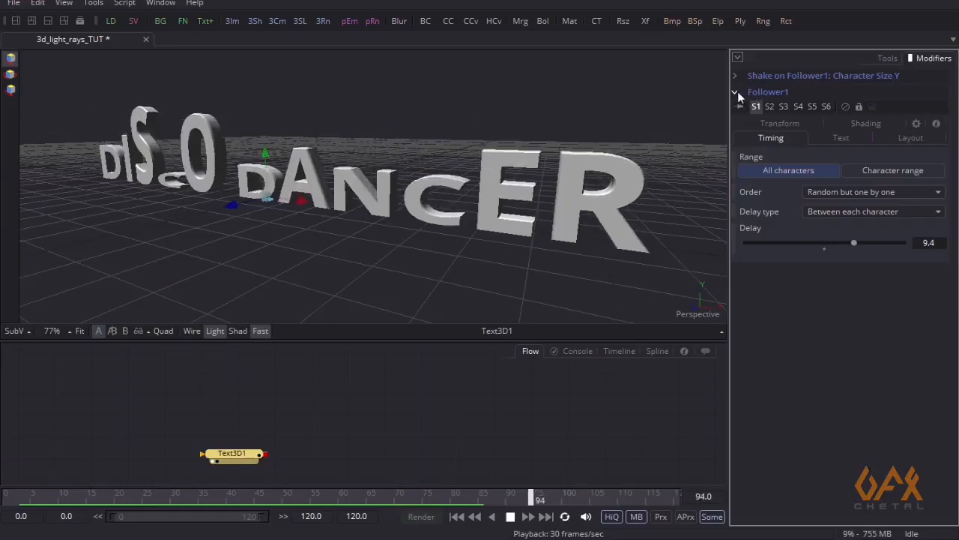
Step: Lower the smoothness of the Character Size Y shake to about 3.74
left_click(736, 91)
left_click(735, 76)
left_click_drag(781, 176, 770, 175)
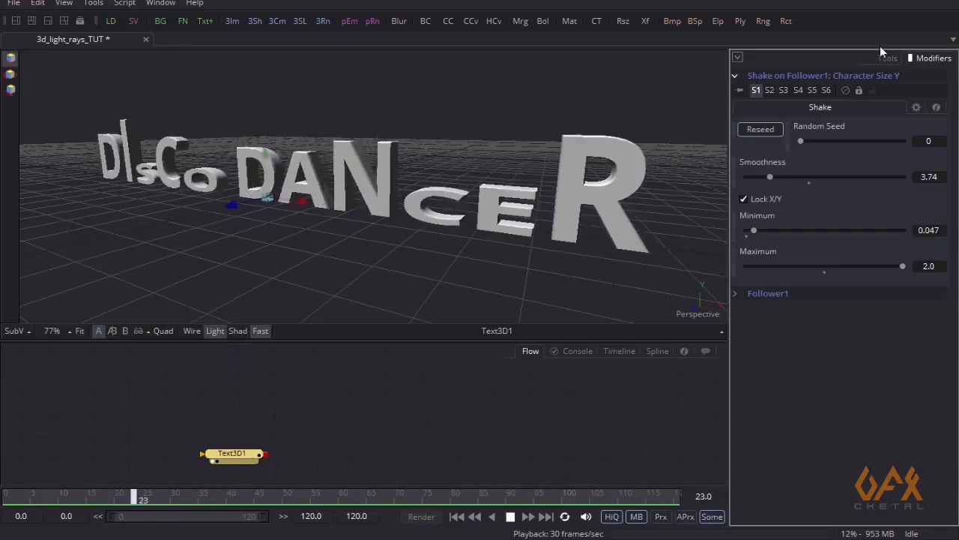
left_click(734, 75)
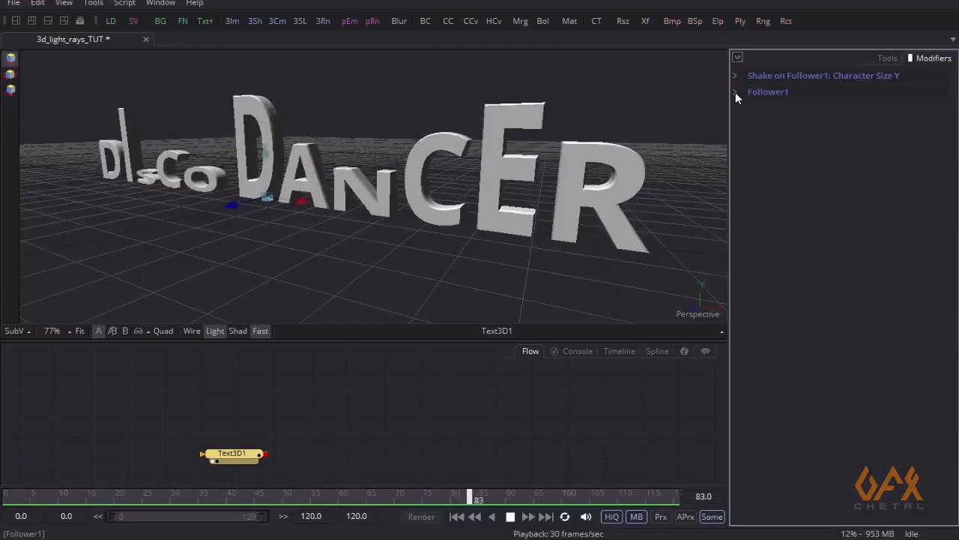
Step: Modify the red channel of the Follower's solid shading color with a Shake modifier
left_click(736, 93)
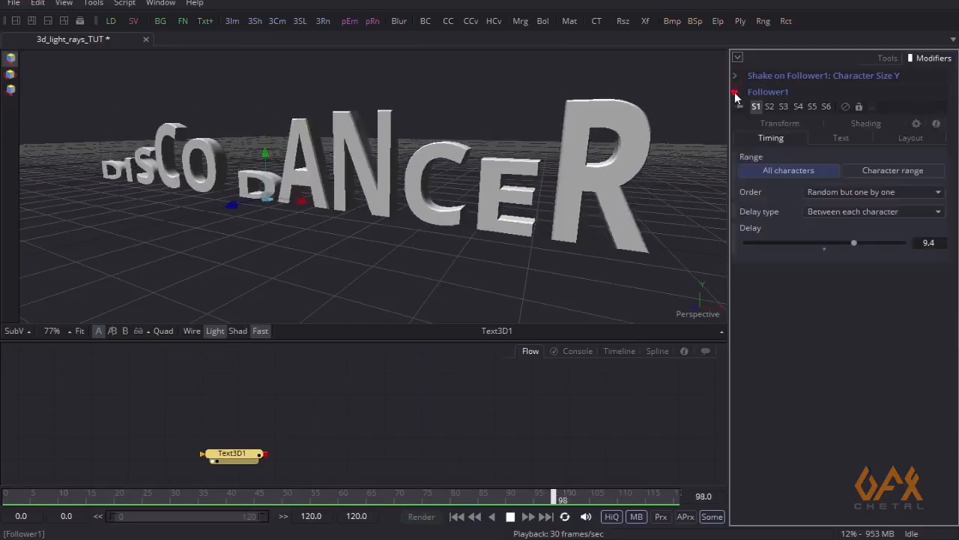
left_click(862, 123)
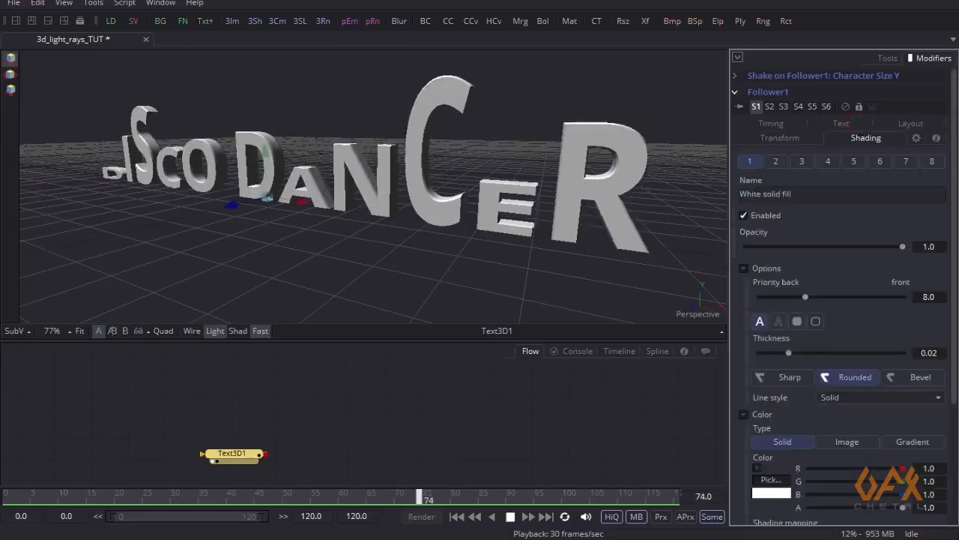
left_click_drag(954, 163, 953, 337)
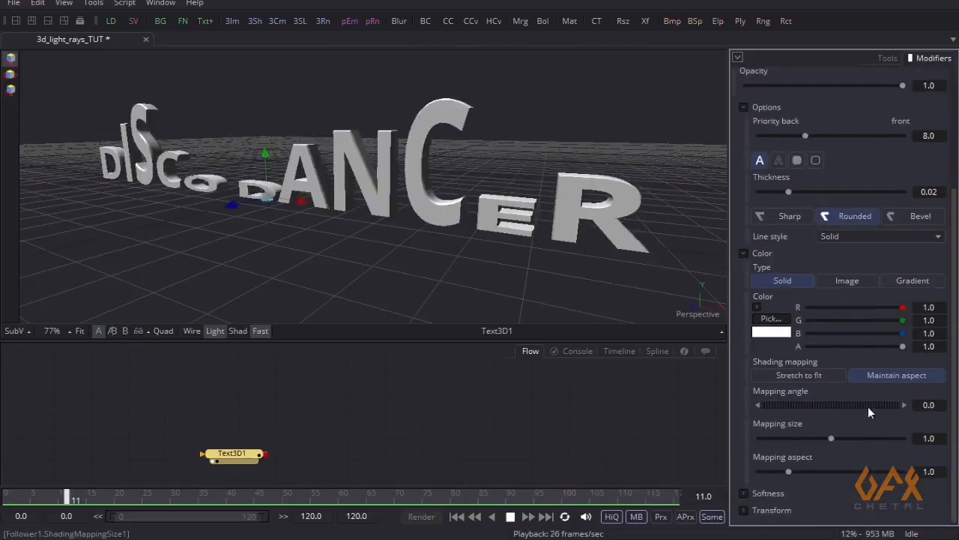
left_click(744, 107)
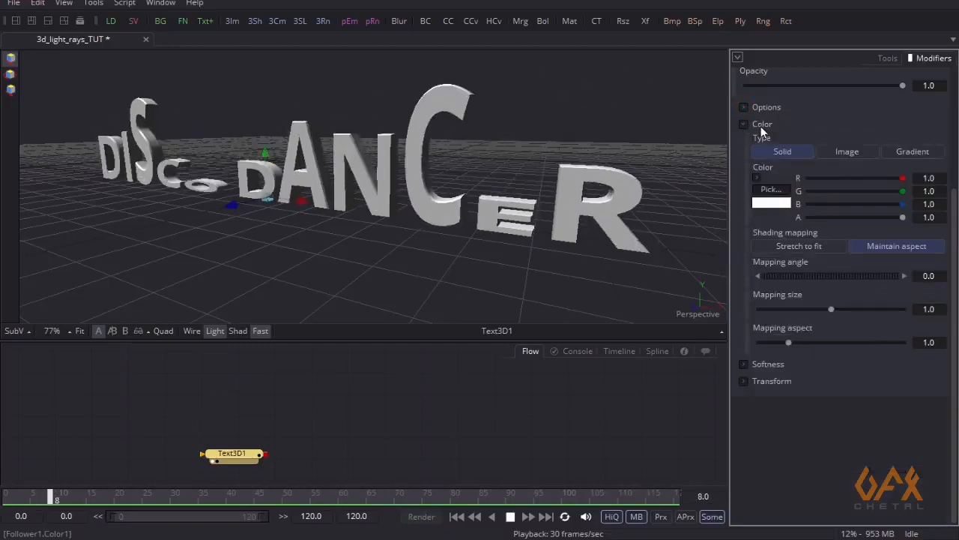
right_click(820, 180)
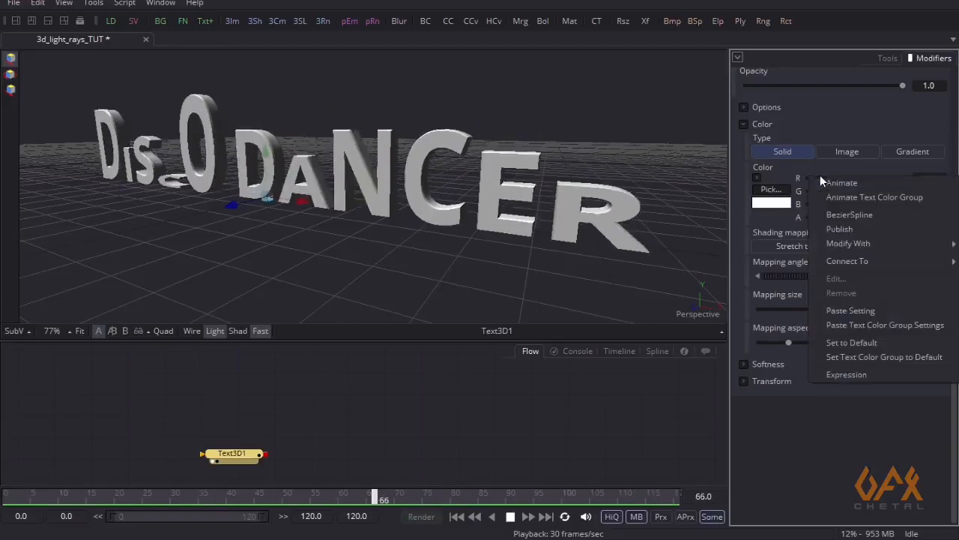
mouse_move(838, 244)
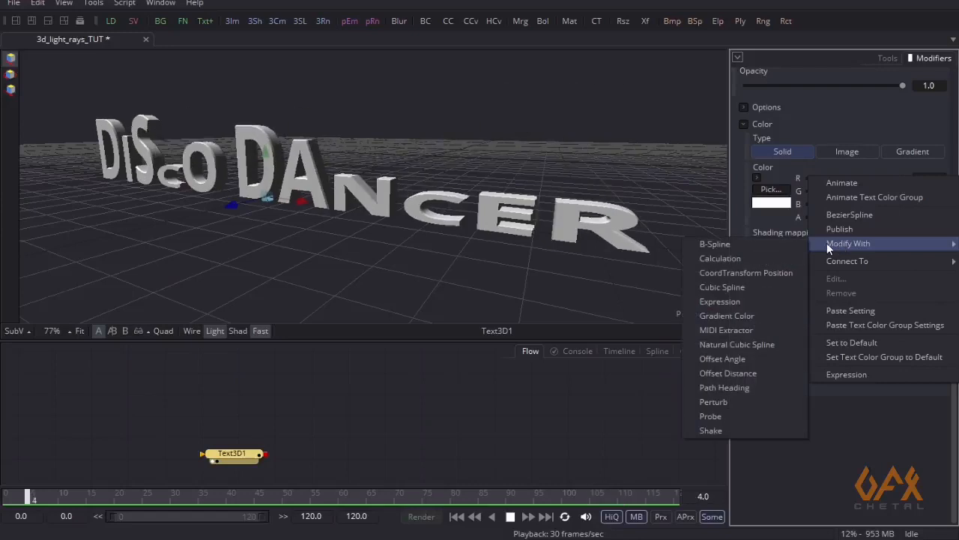
left_click(733, 432)
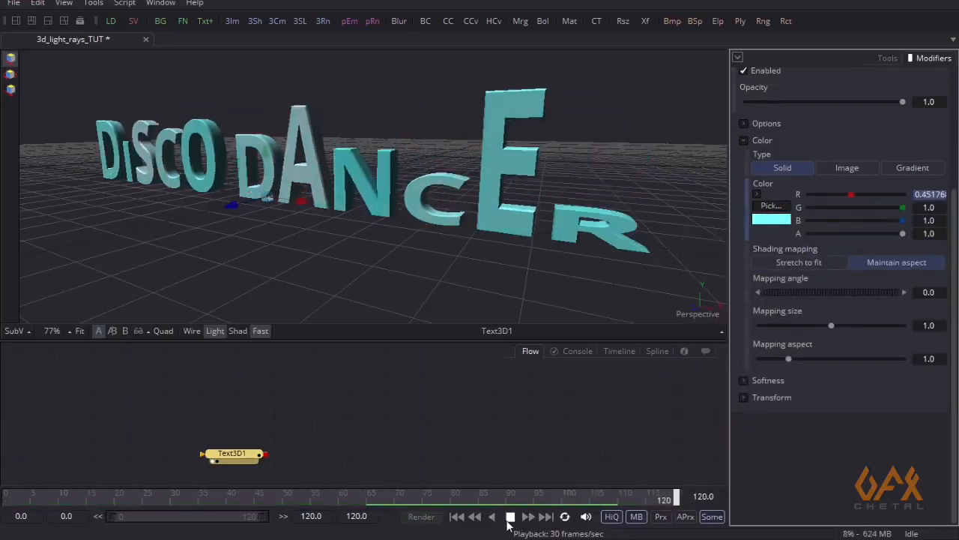
Step: Modify the green and blue channels of the Follower's shading color with Shake modifiers
right_click(837, 209)
mouse_move(847, 273)
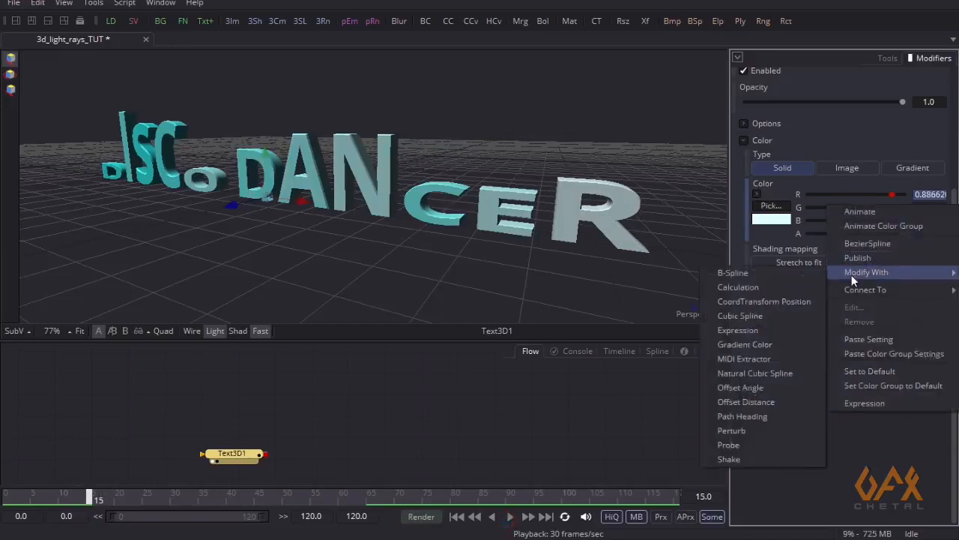
left_click(758, 455)
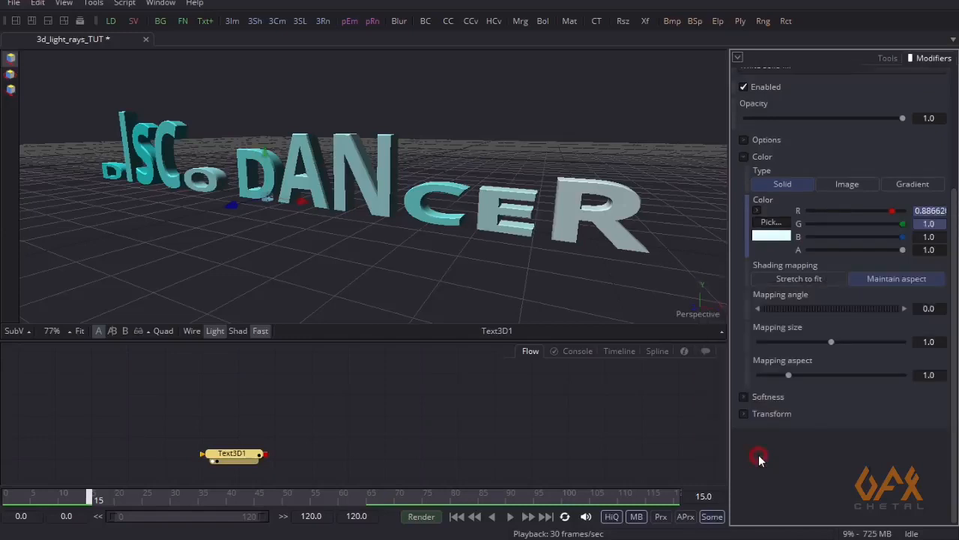
right_click(817, 236)
mouse_move(845, 304)
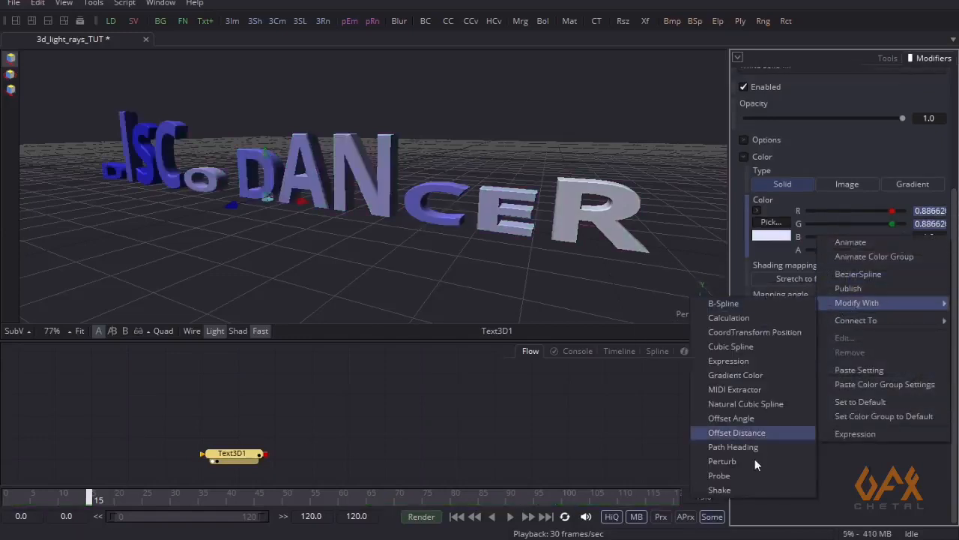
left_click(735, 490)
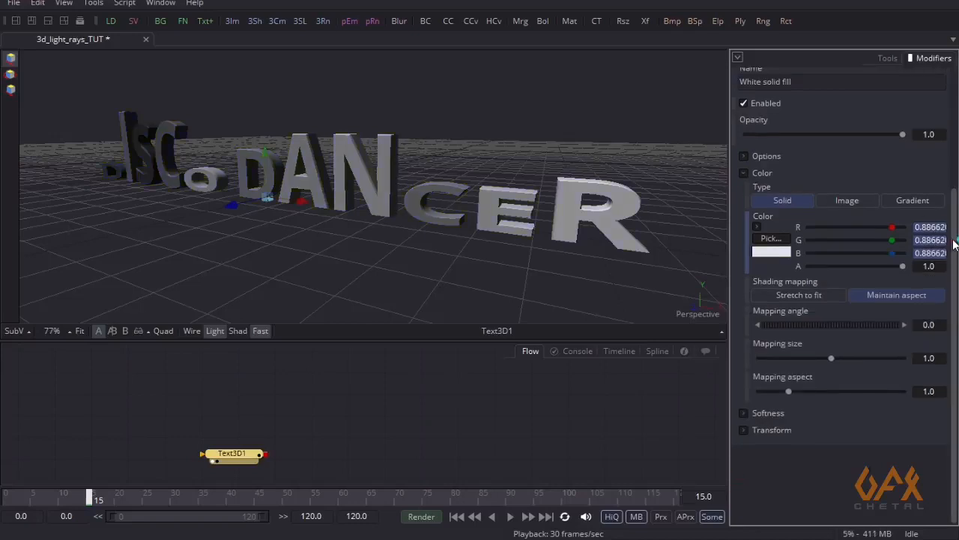
Step: Reseed the Shake modifier on the Follower's red channel to give it a new random seed
left_click_drag(954, 244, 954, 122)
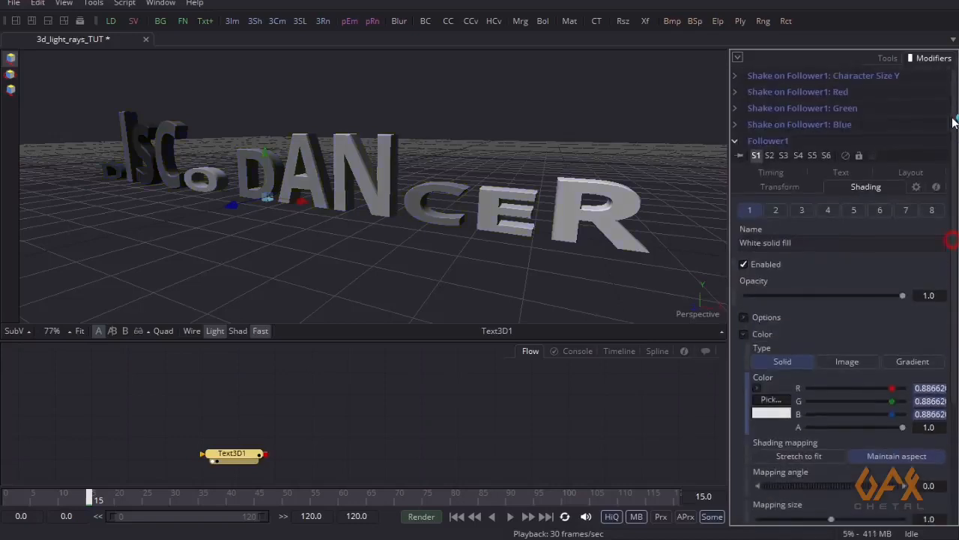
left_click(736, 142)
left_click(736, 91)
left_click(736, 92)
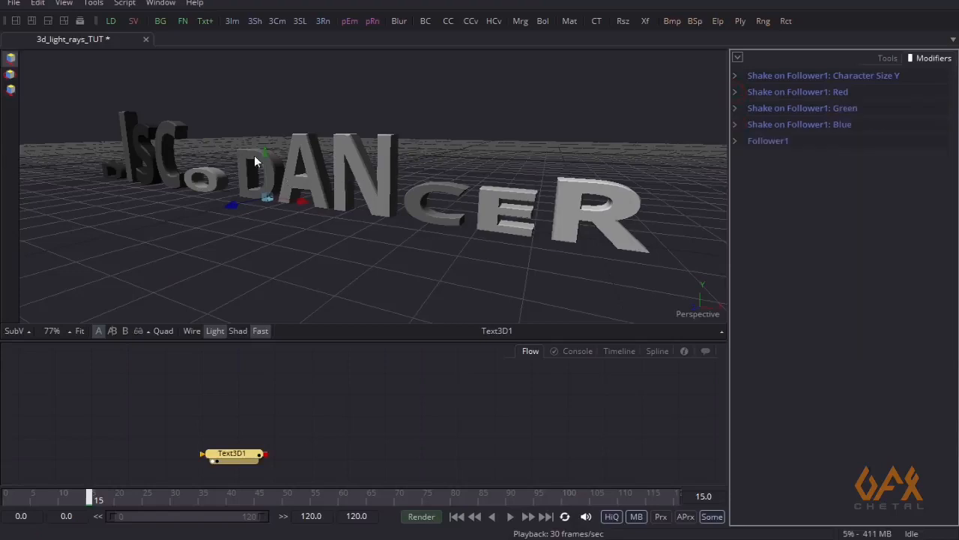
left_click(735, 92)
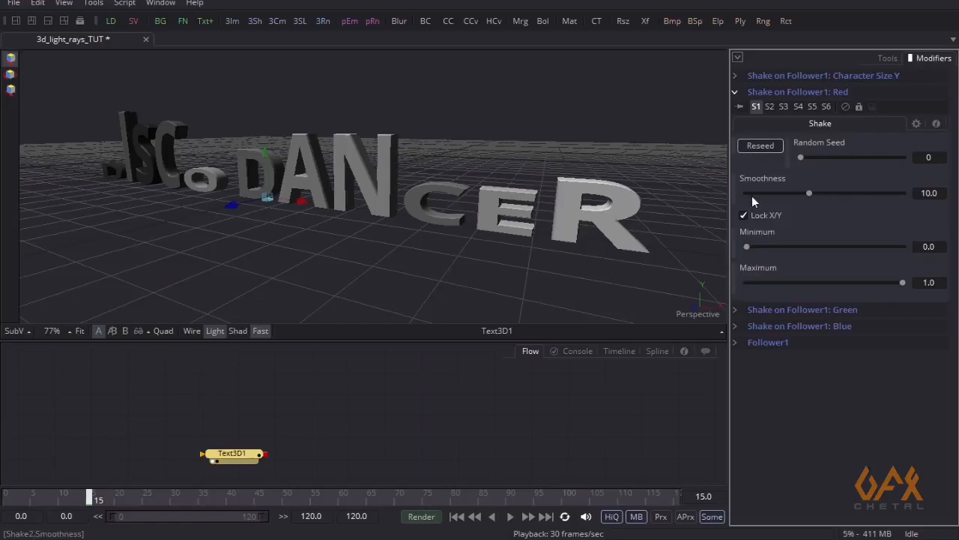
left_click(758, 147)
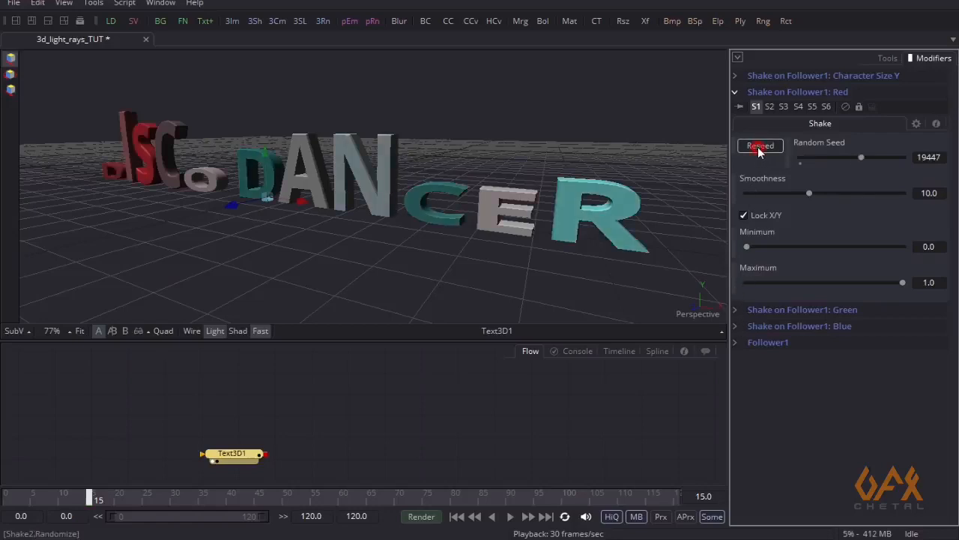
Step: Reseed the Shake modifiers on the Follower's green and blue channels so the letters get varied colors
left_click(735, 308)
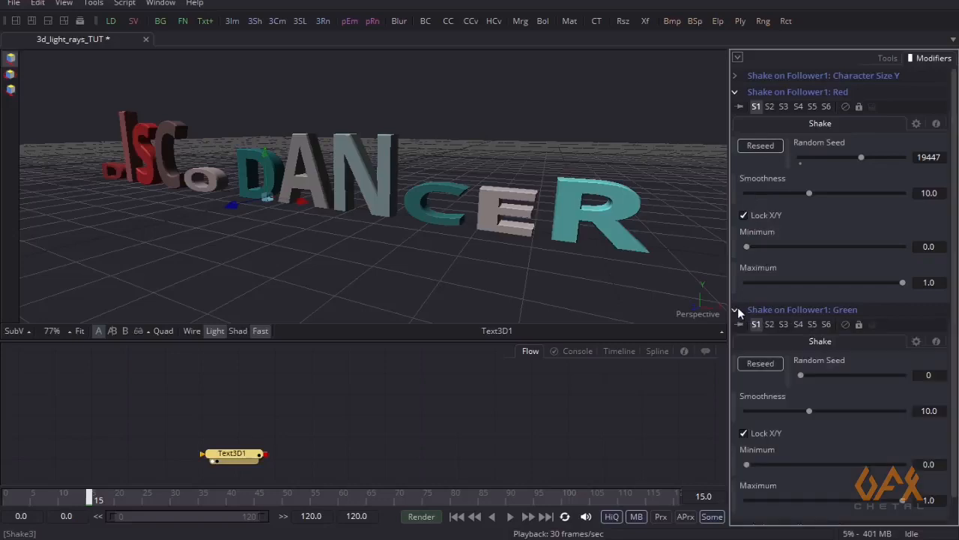
left_click(759, 364)
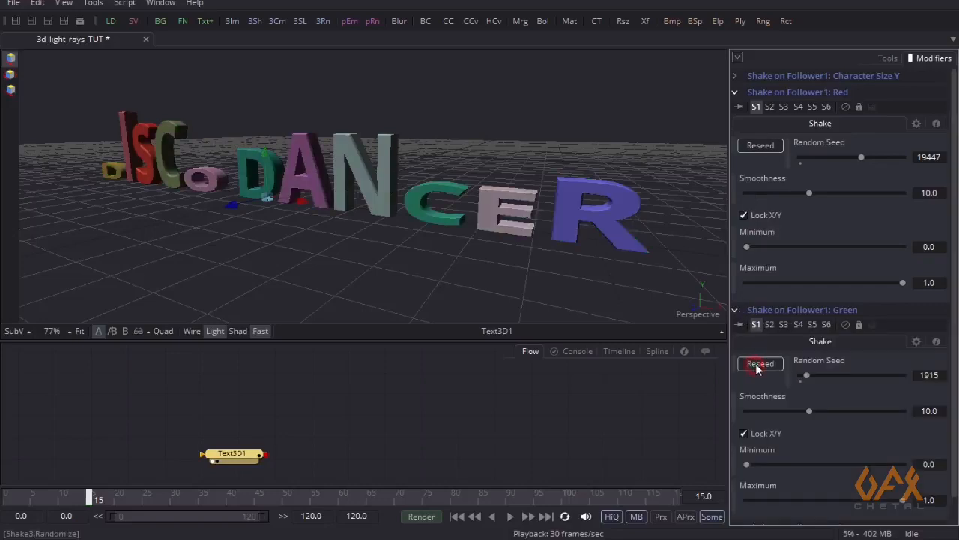
scroll(758, 367, "down", 1)
left_click(735, 283)
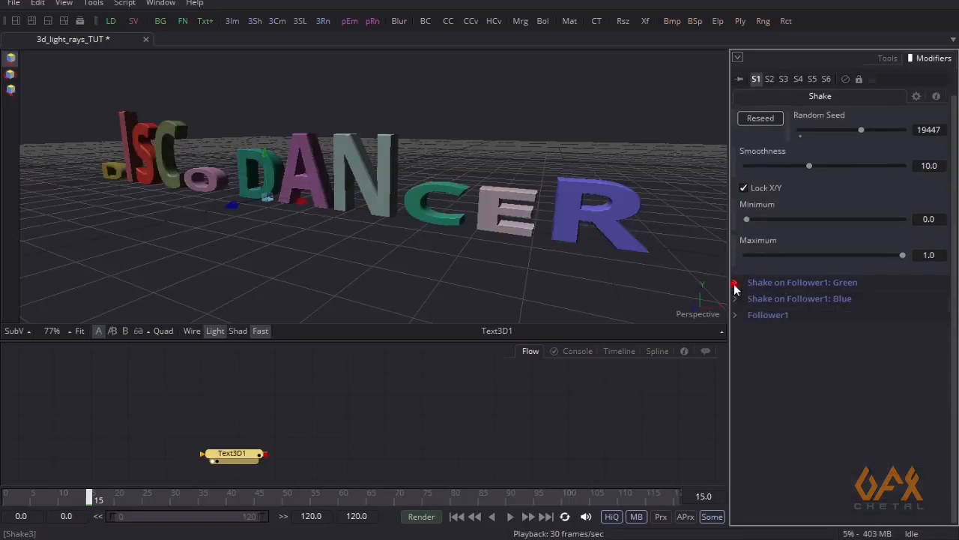
scroll(741, 120, "up", 1)
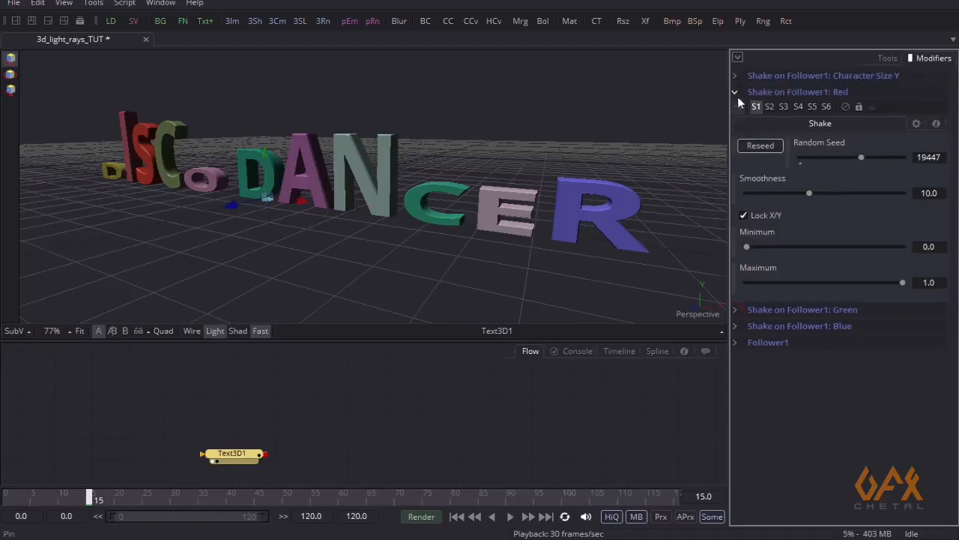
left_click(736, 93)
left_click(735, 124)
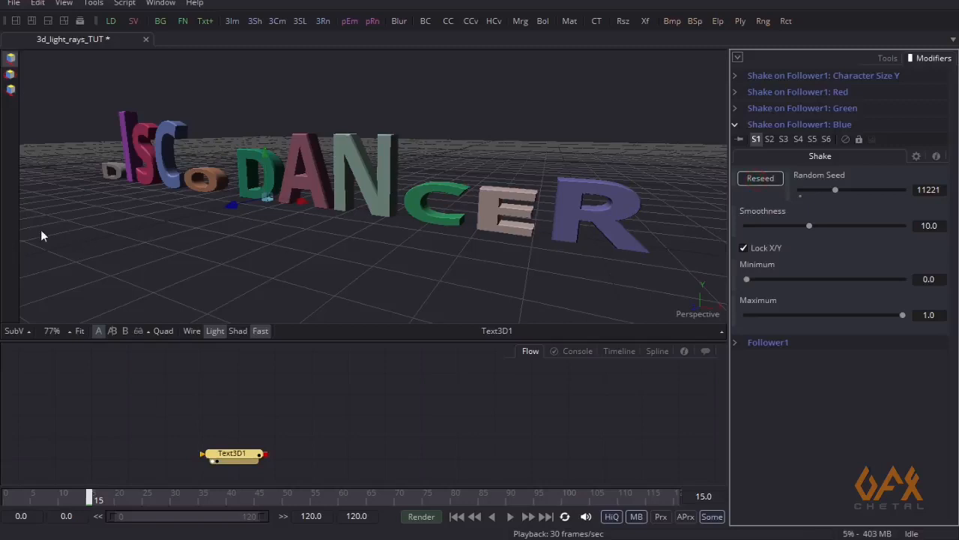
Step: Play back the text animation to check the changing letter colors and heights, and stop it
left_click_drag(209, 225, 257, 234)
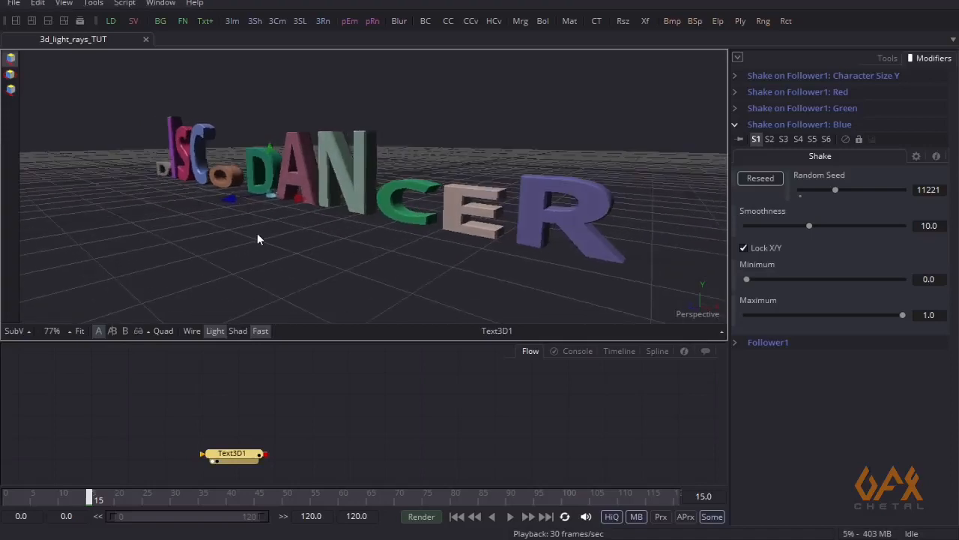
left_click(510, 517)
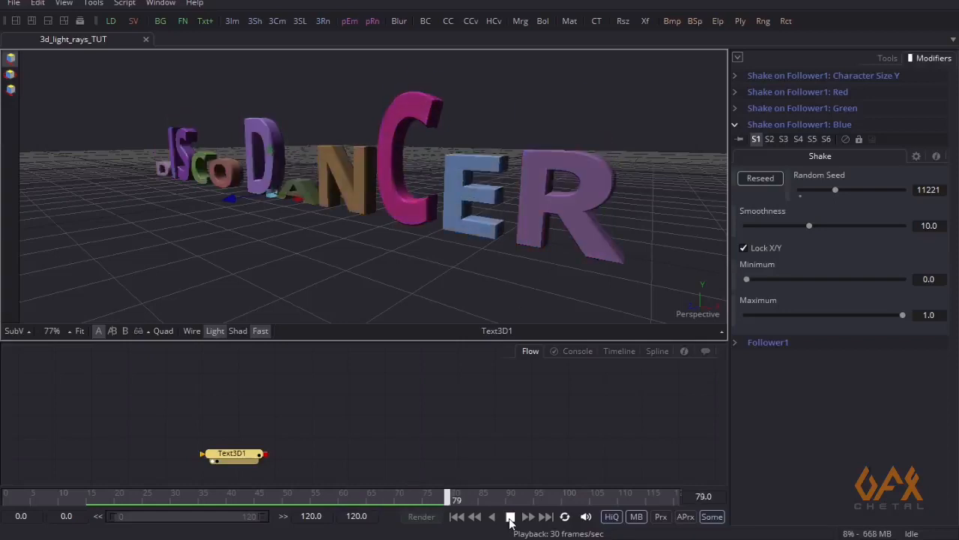
left_click(509, 519)
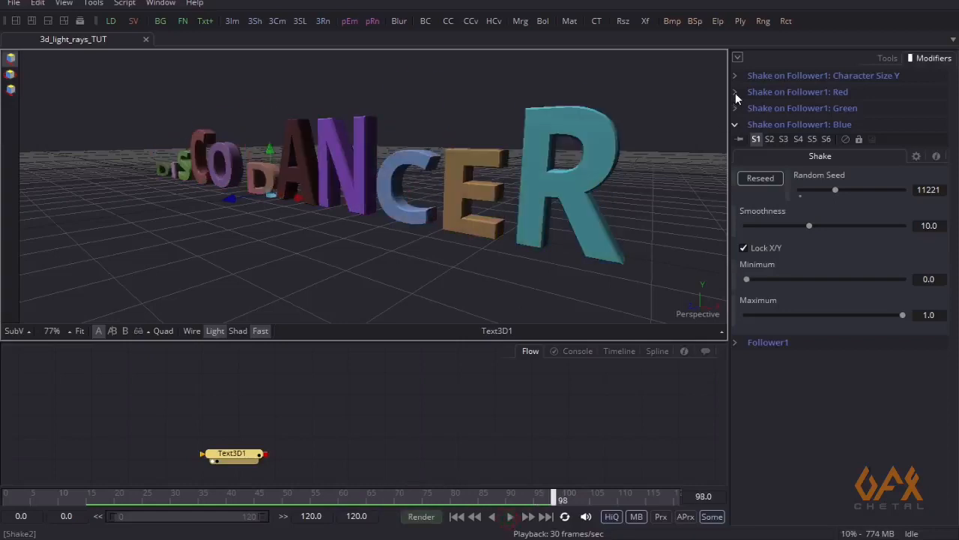
Step: Lower the smoothness of the Shake modifier on the Follower's red channel
left_click(735, 92)
left_click_drag(811, 197, 781, 192)
left_click(735, 92)
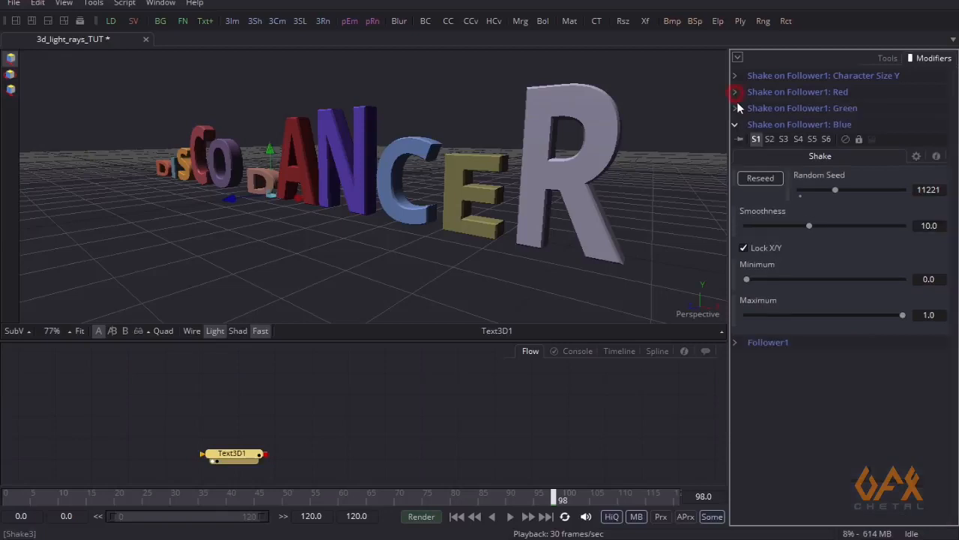
Step: Lower the Shake smoothness to about 4.59 on the Follower's green channel and 7.48 on blue, and play back the text animation
left_click(737, 108)
left_click_drag(808, 210, 775, 209)
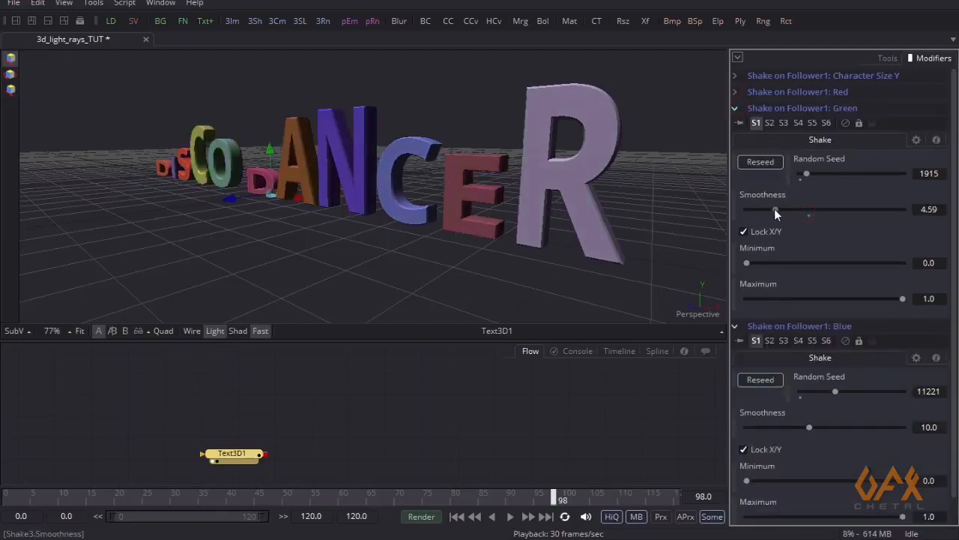
left_click(735, 108)
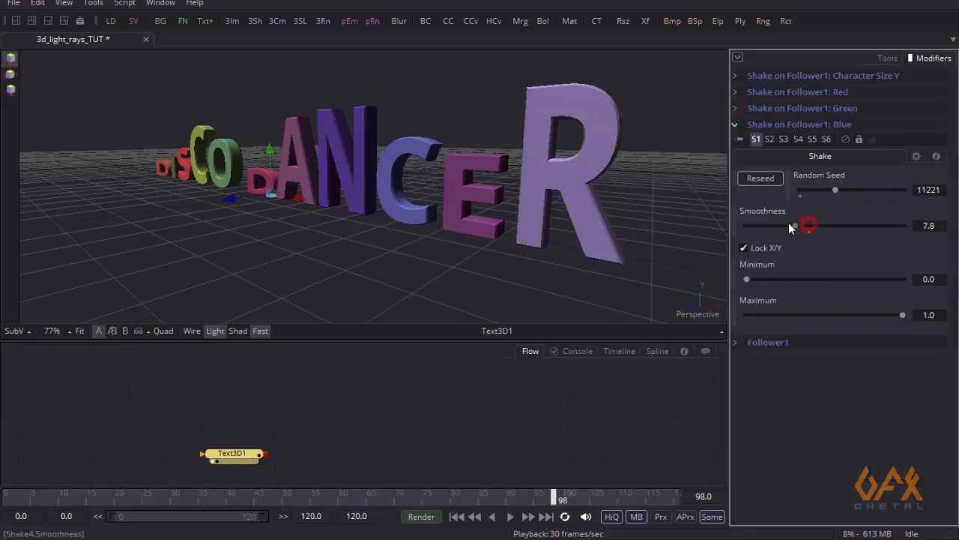
left_click_drag(784, 222, 793, 218)
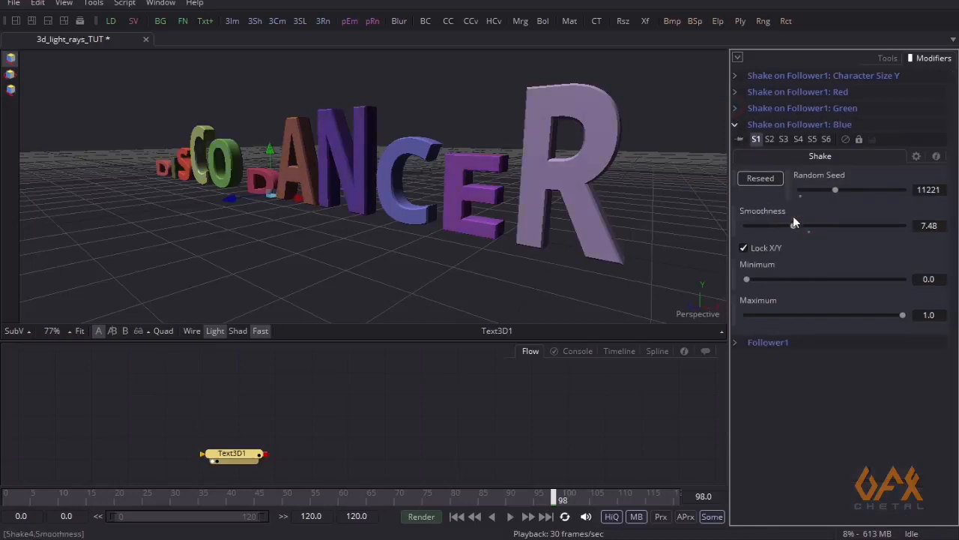
left_click(736, 125)
left_click_drag(209, 252, 282, 299)
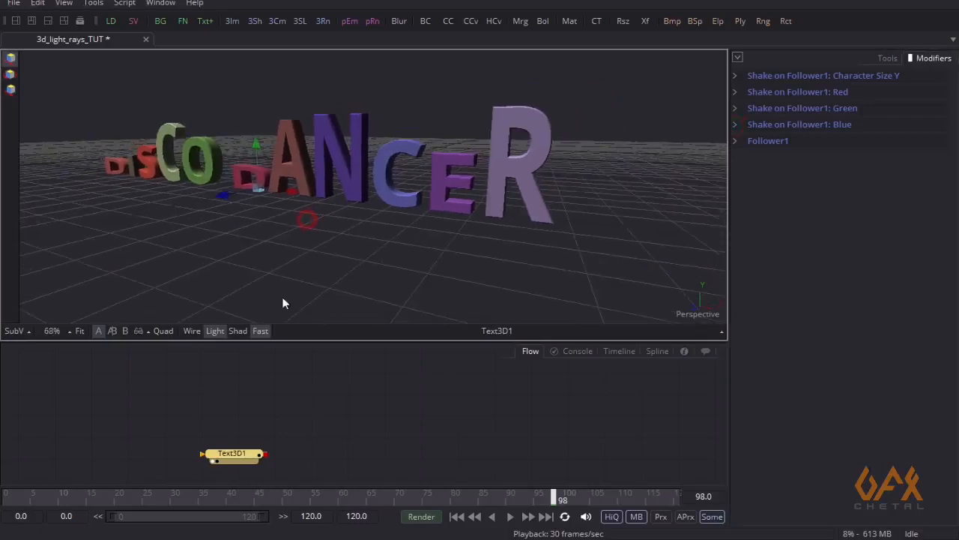
left_click(512, 516)
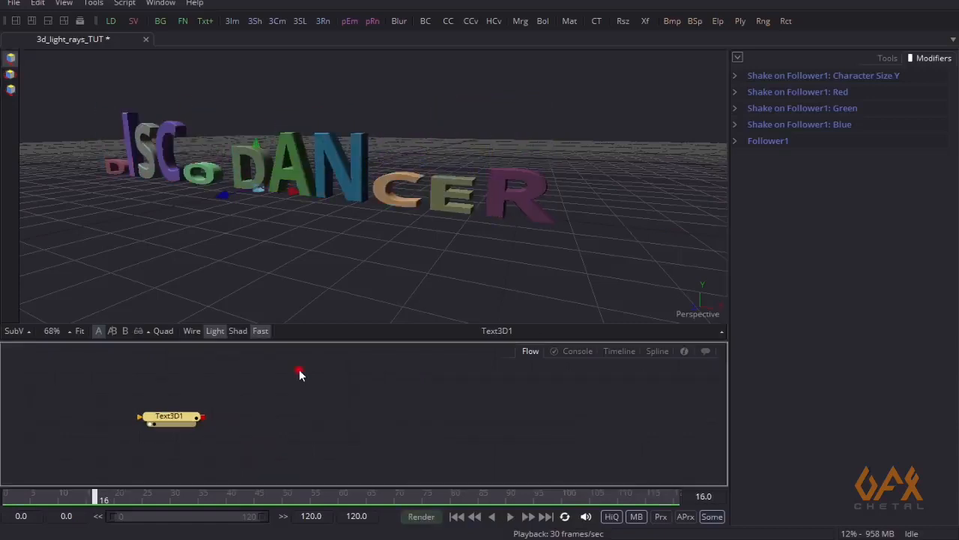
Step: Add a Shape 3D node to the flow above the Text3D1 node, left unconnected
left_click(299, 368)
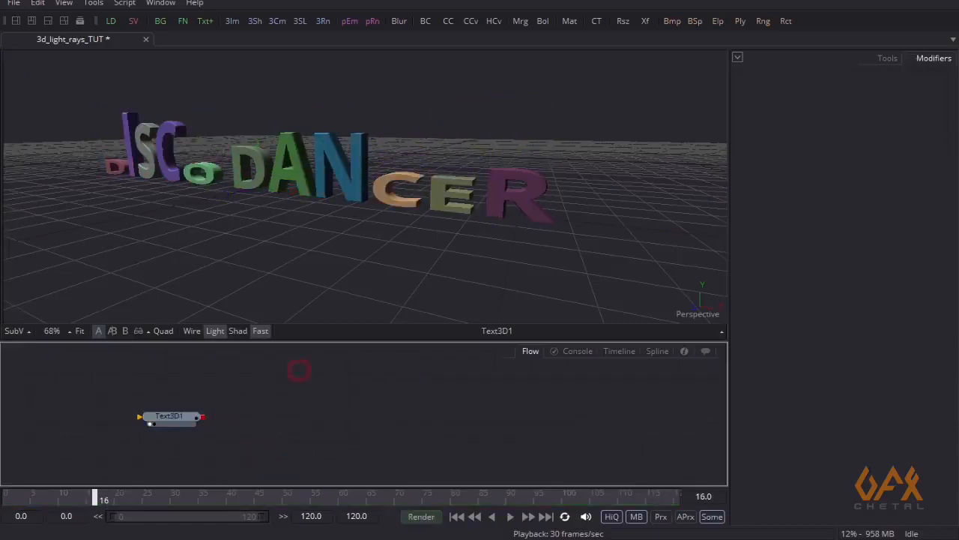
left_click(93, 3)
mouse_move(105, 25)
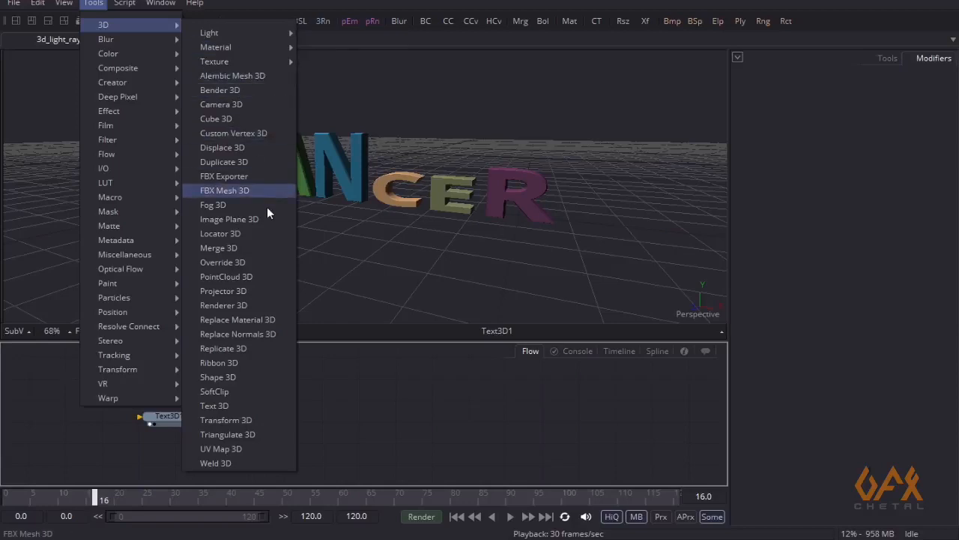
left_click(234, 375)
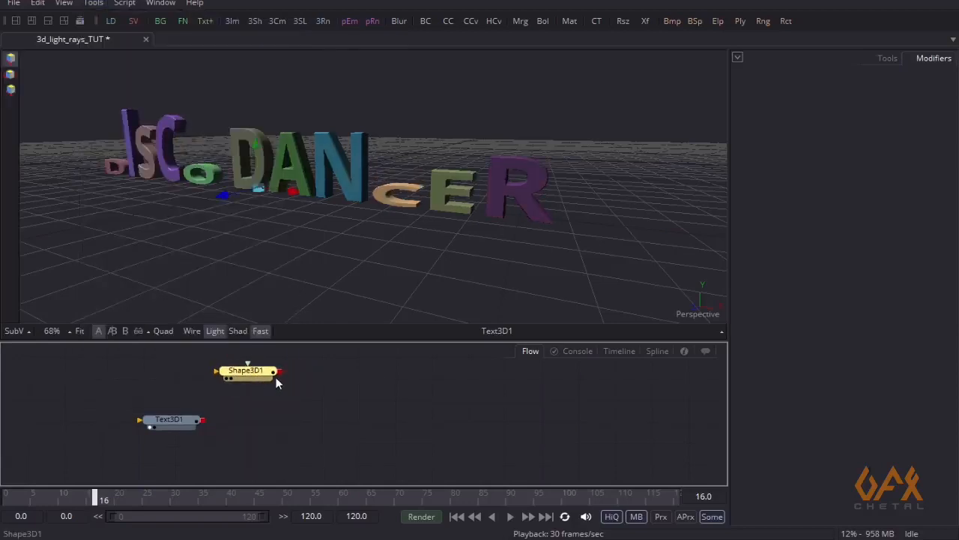
Step: Add a Merge 3D node combining the text and shape nodes, and show the merged scene in the viewer
left_click(279, 416)
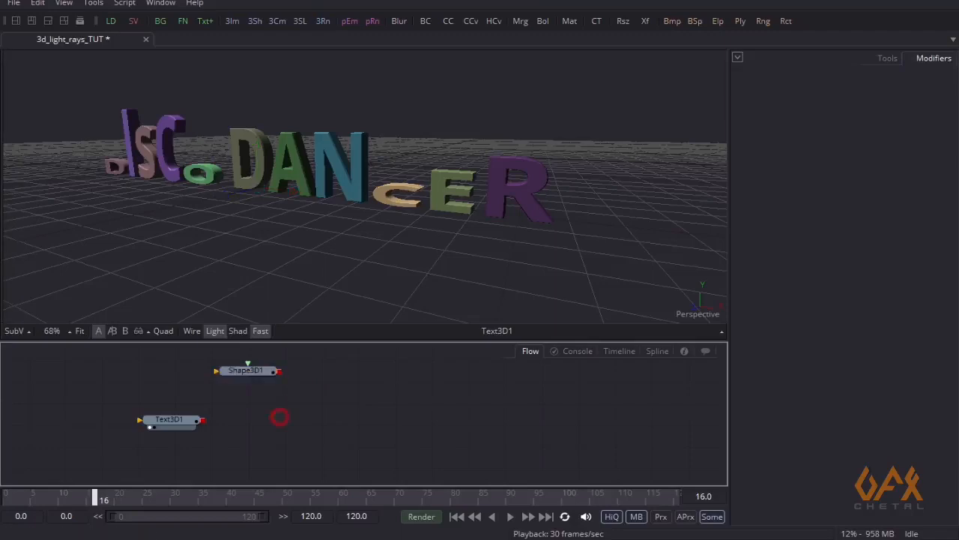
left_click(94, 3)
mouse_move(167, 25)
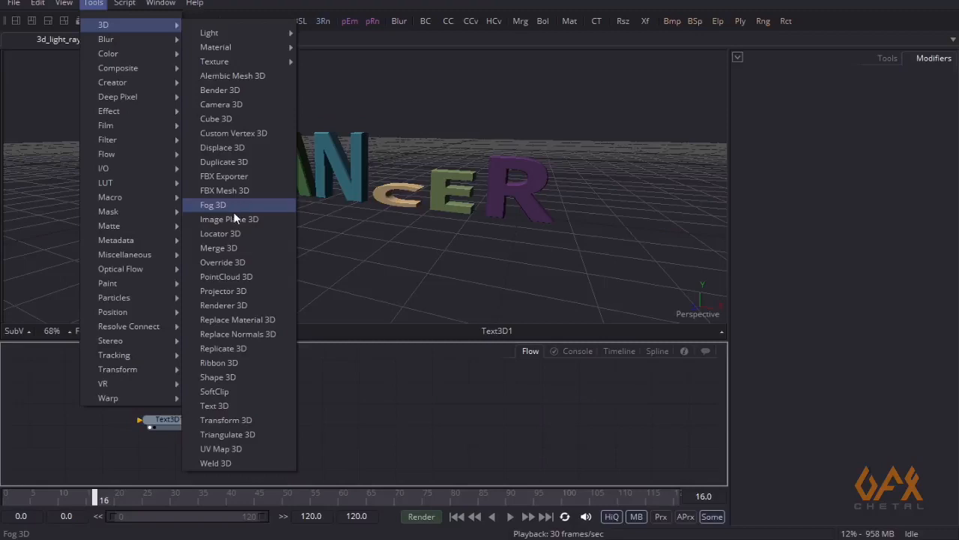
left_click(228, 248)
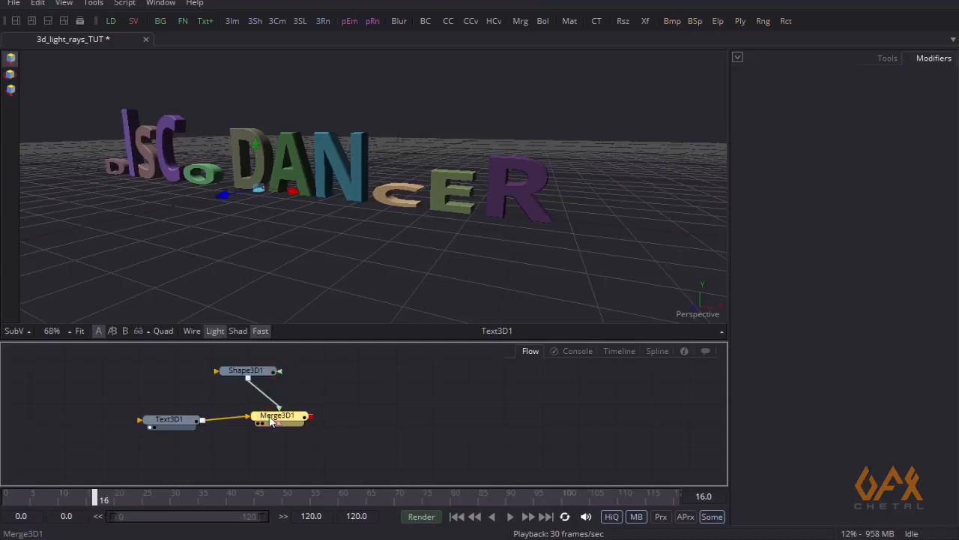
key("1")
left_click_drag(250, 248, 197, 454)
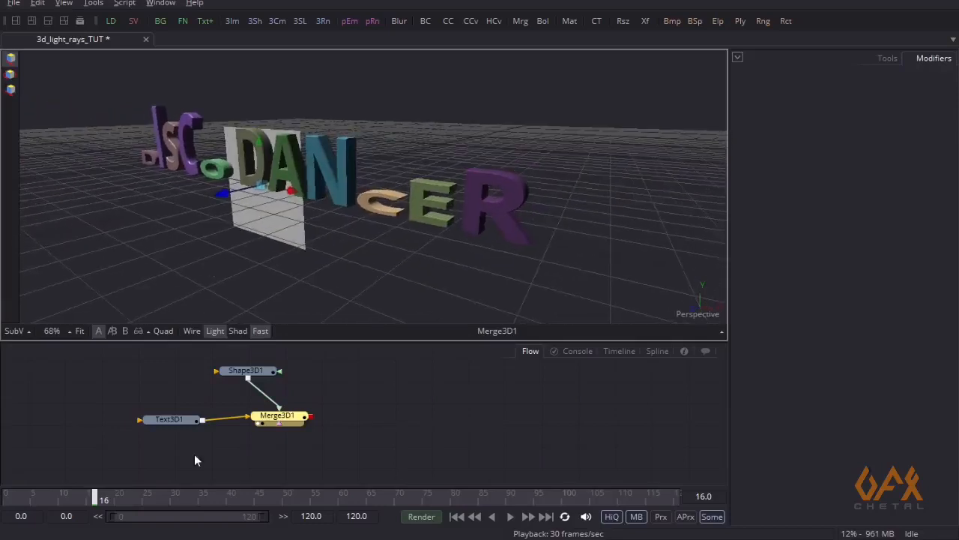
Step: Rotate the Shape3D1 plane -90 degrees about the X axis so it lies flat as a floor
left_click(237, 375)
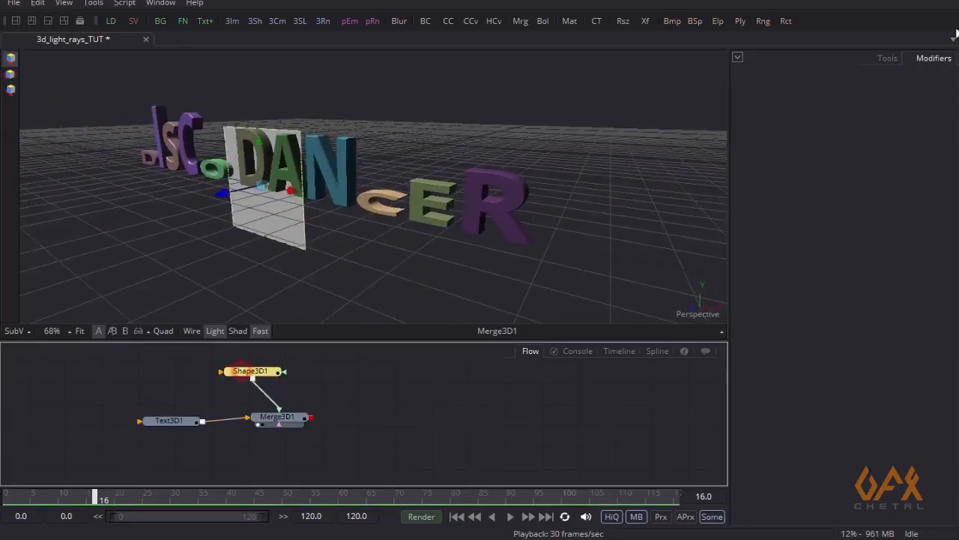
left_click(888, 58)
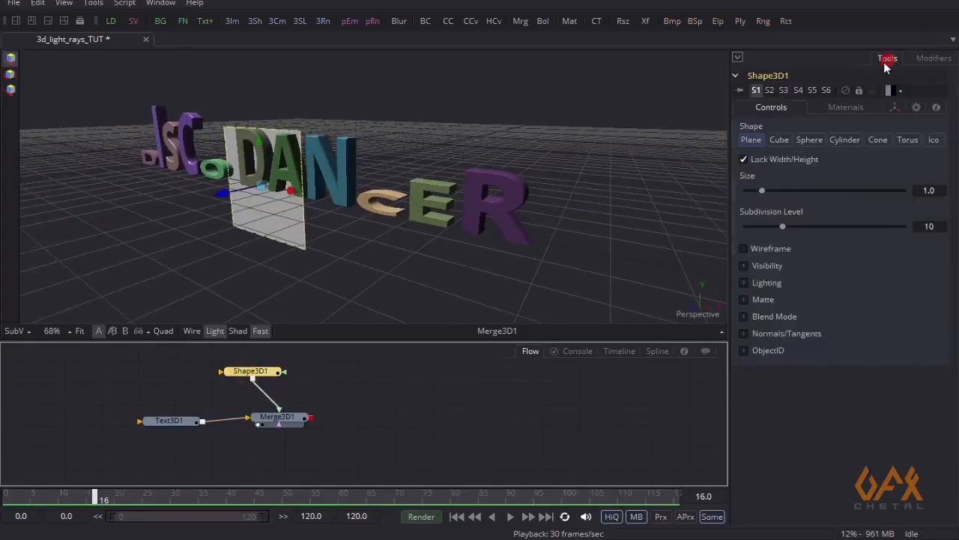
left_click(896, 105)
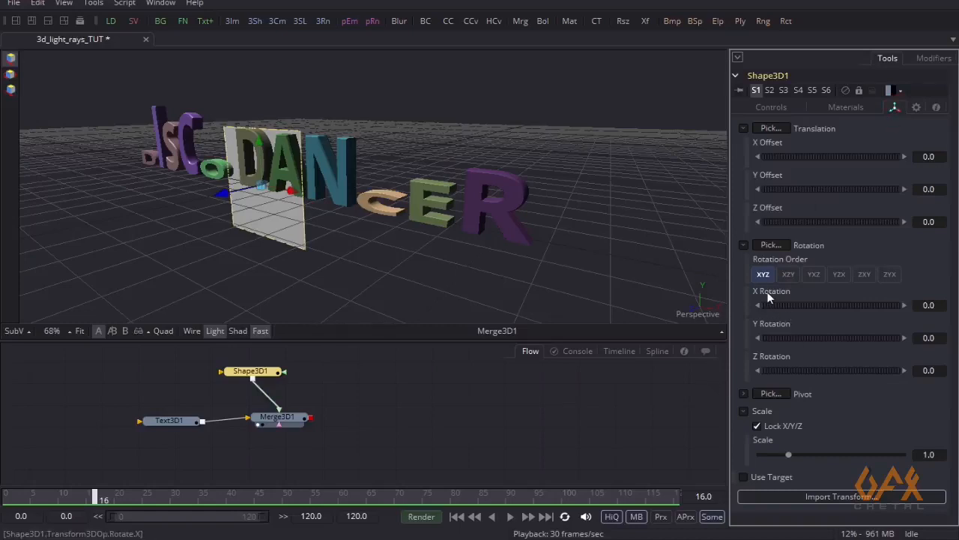
left_click(935, 304)
type("-90")
key("Tab")
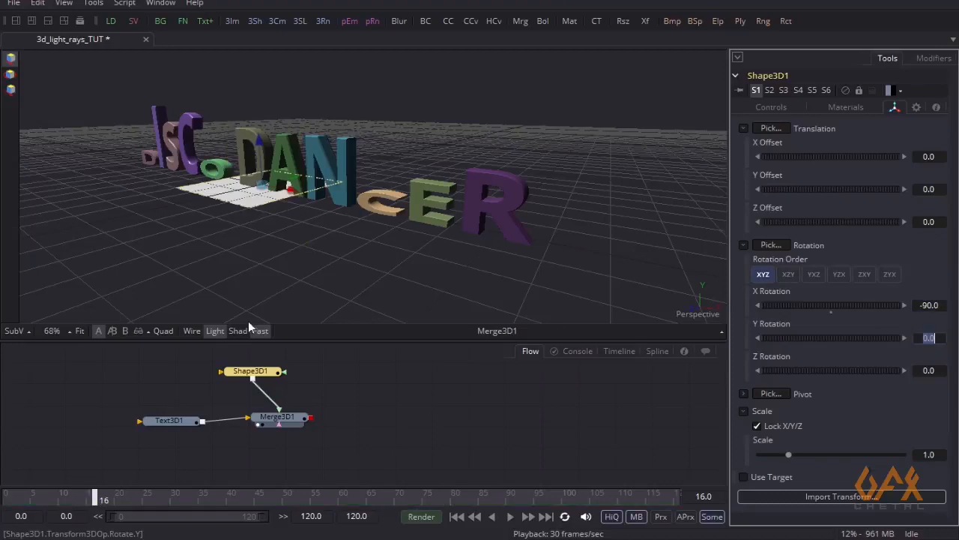
left_click(952, 251)
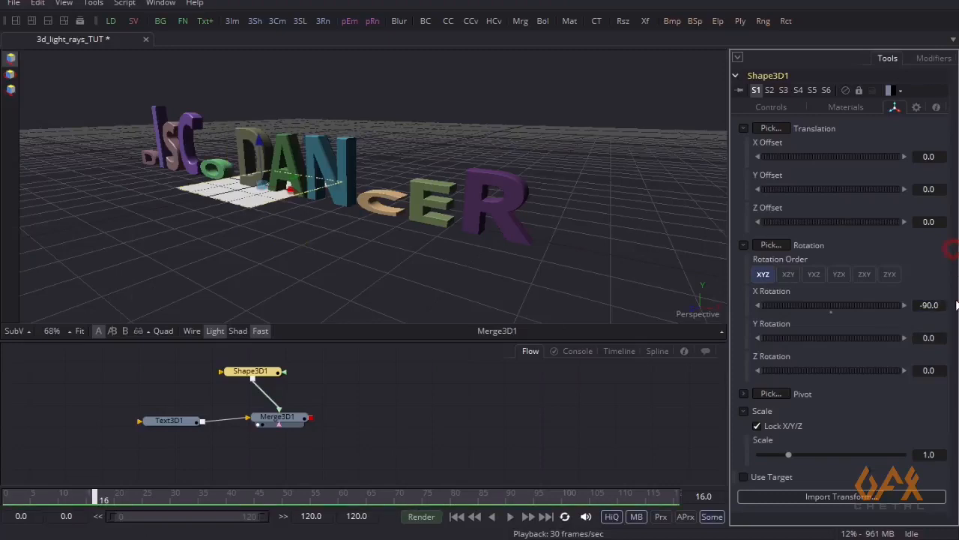
Step: Set the floor plane's uniform scale to 20
left_click(743, 245)
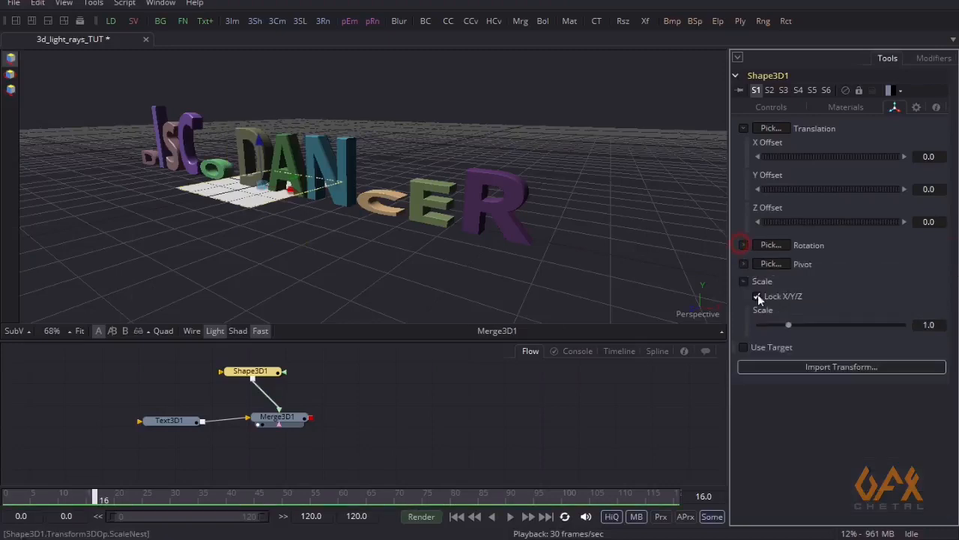
left_click_drag(791, 326, 929, 311)
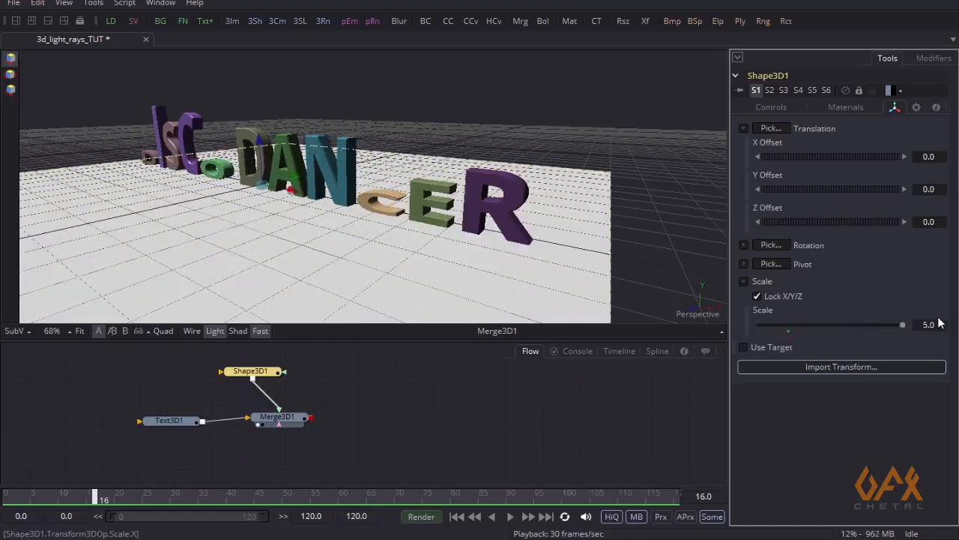
left_click(937, 325)
type("10")
key("Return")
left_click(930, 324)
type("20")
key("Return")
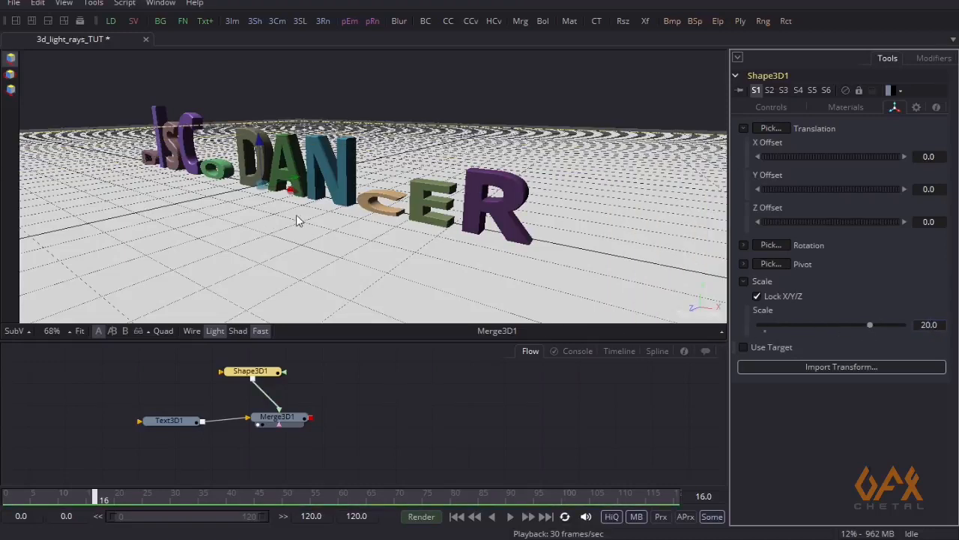
Step: Add a Spot Light node and connect it to Merge3D1
mouse_move(279, 225)
left_mouse_down()
mouse_move(328, 203)
mouse_move(488, 208)
mouse_move(512, 231)
mouse_move(257, 264)
mouse_move(295, 225)
mouse_move(227, 239)
mouse_move(271, 225)
left_mouse_up()
left_click_drag(294, 286, 242, 281)
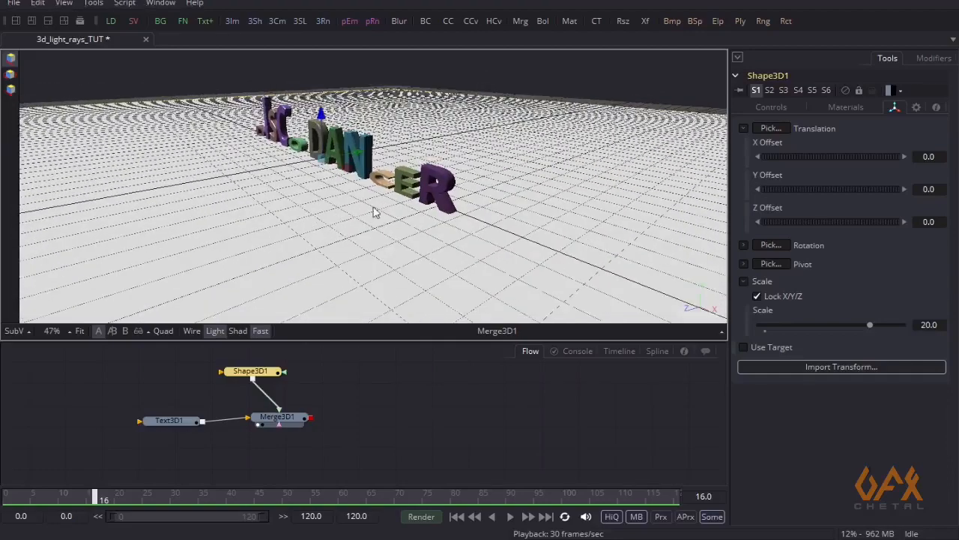
left_click_drag(375, 211, 353, 215)
left_click(328, 394)
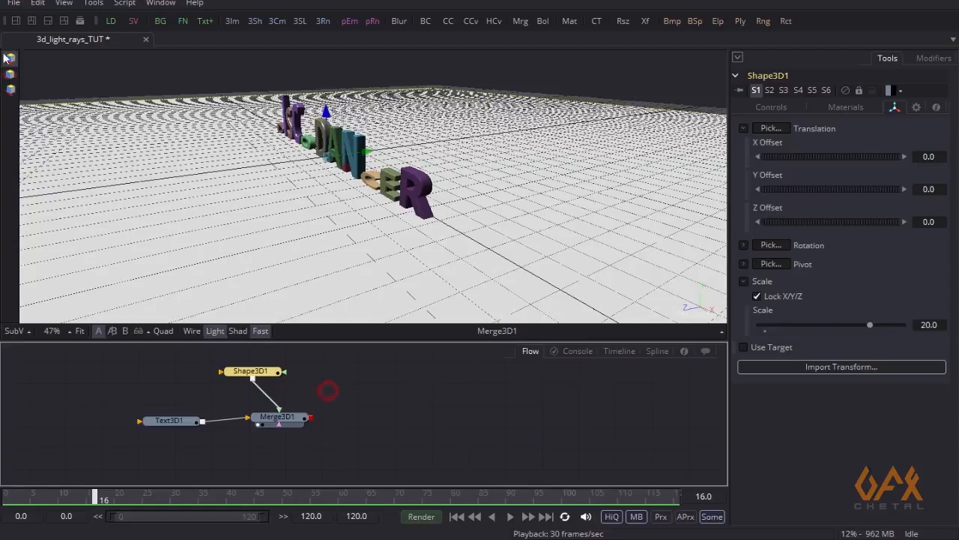
left_click(94, 3)
mouse_move(103, 25)
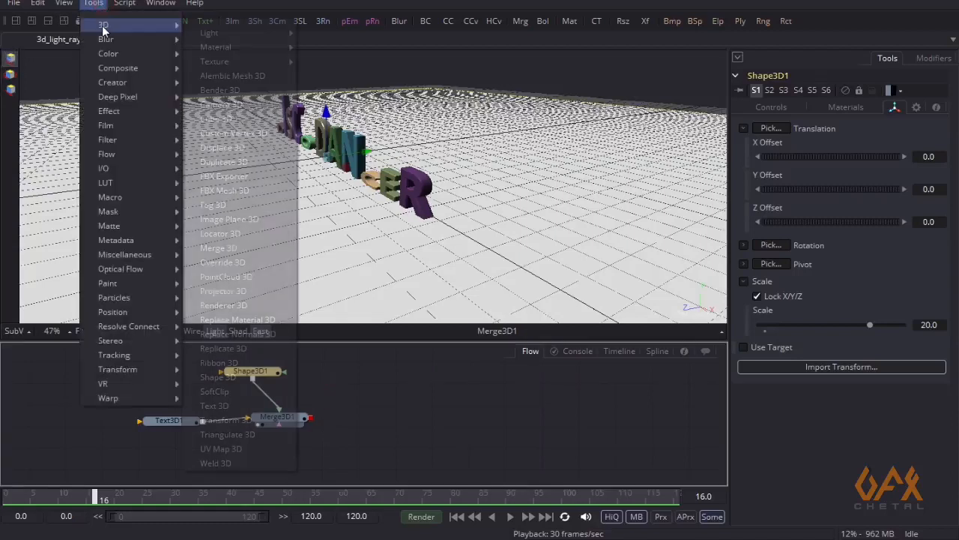
mouse_move(245, 34)
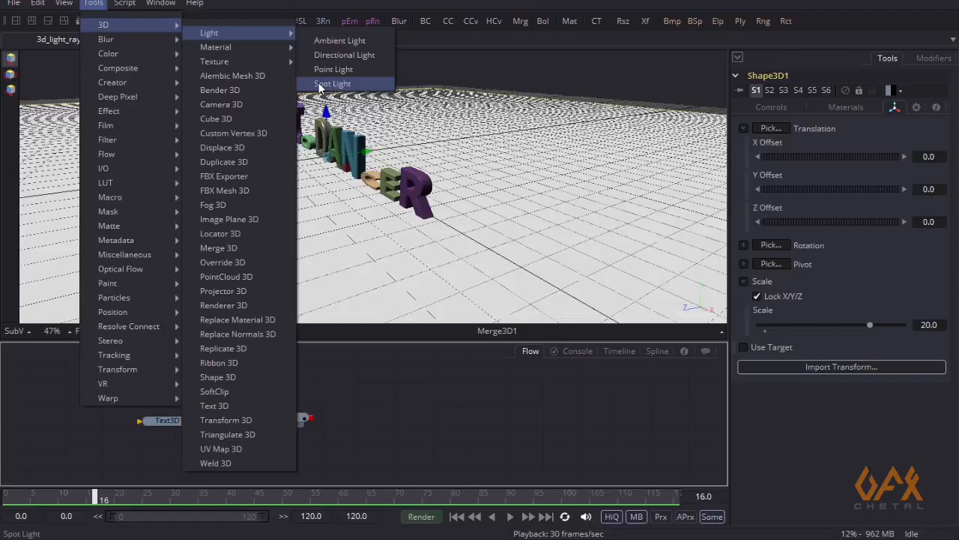
left_click(320, 84)
left_click_drag(328, 390, 293, 422)
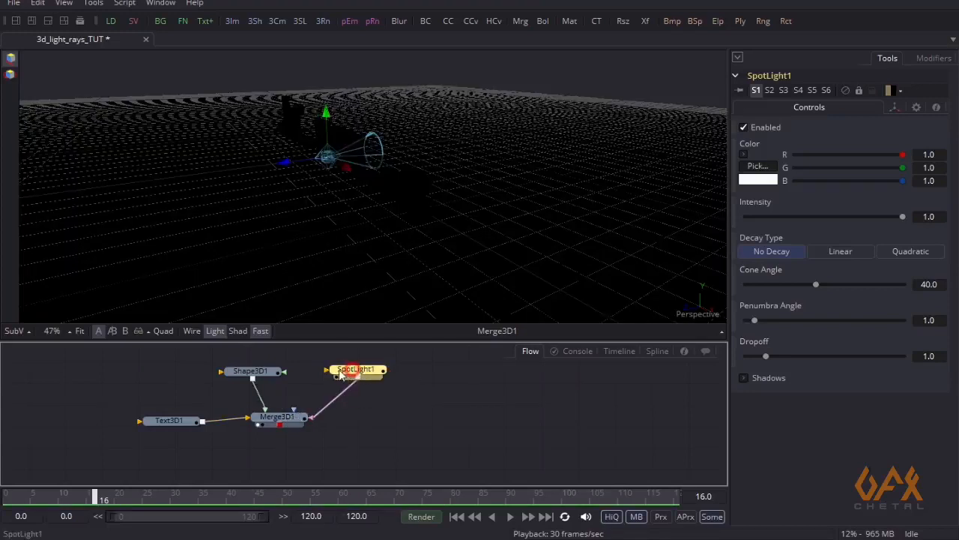
Step: Position the spot light behind the text at Z about -3.86 and Y about 0.45, aimed with its target option enabled
left_click_drag(282, 164, 472, 126)
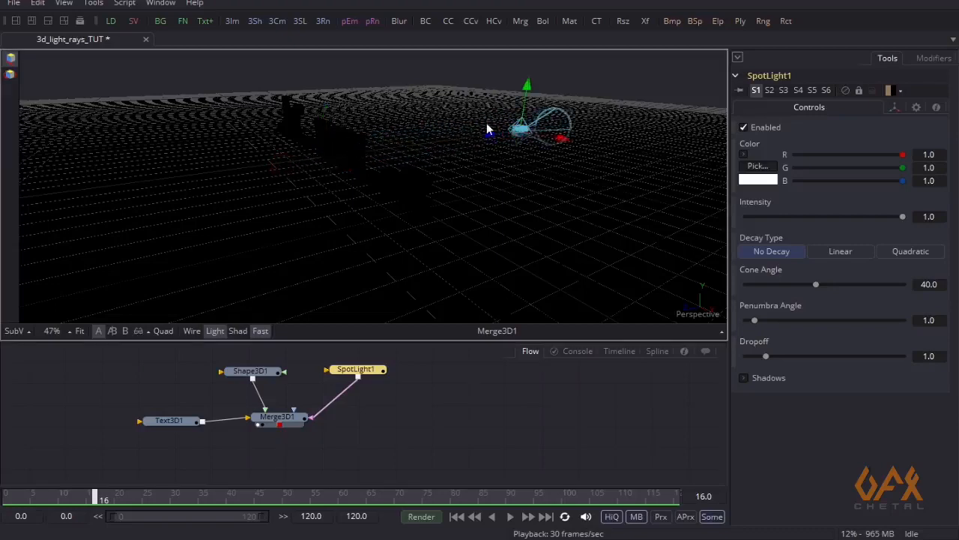
left_click(896, 107)
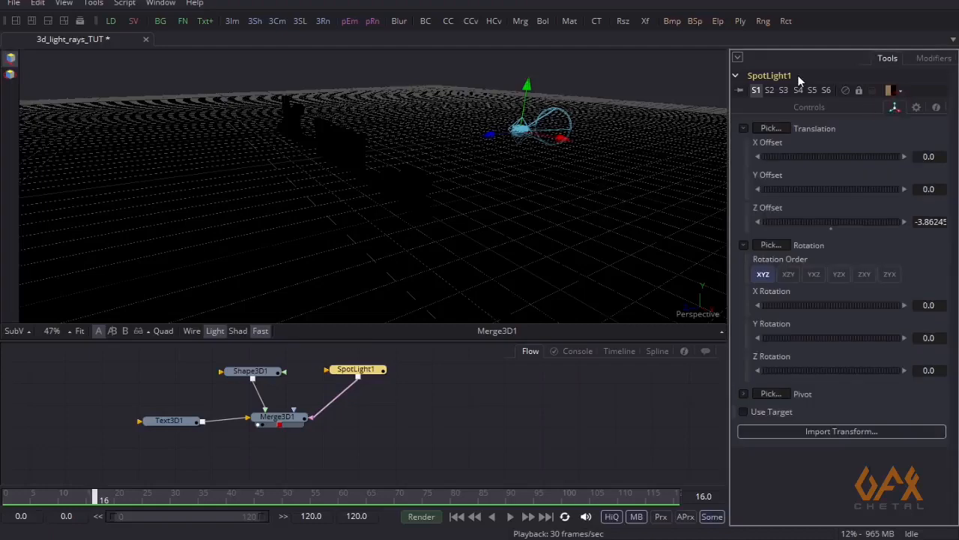
left_click(744, 412)
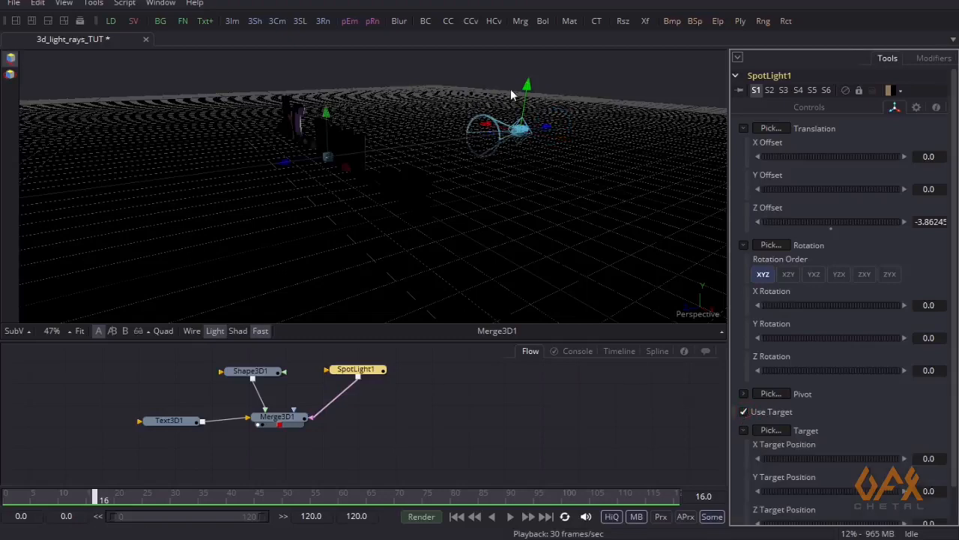
left_click_drag(528, 85, 530, 65)
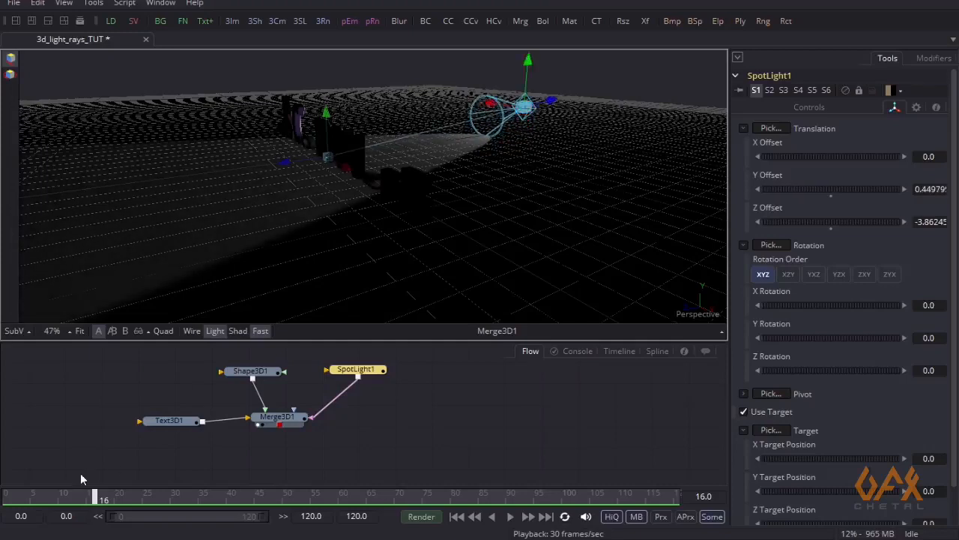
Step: Turn on shadow display in the 3D view and widen the spot light's cone angle to about 57.31
left_click(240, 333)
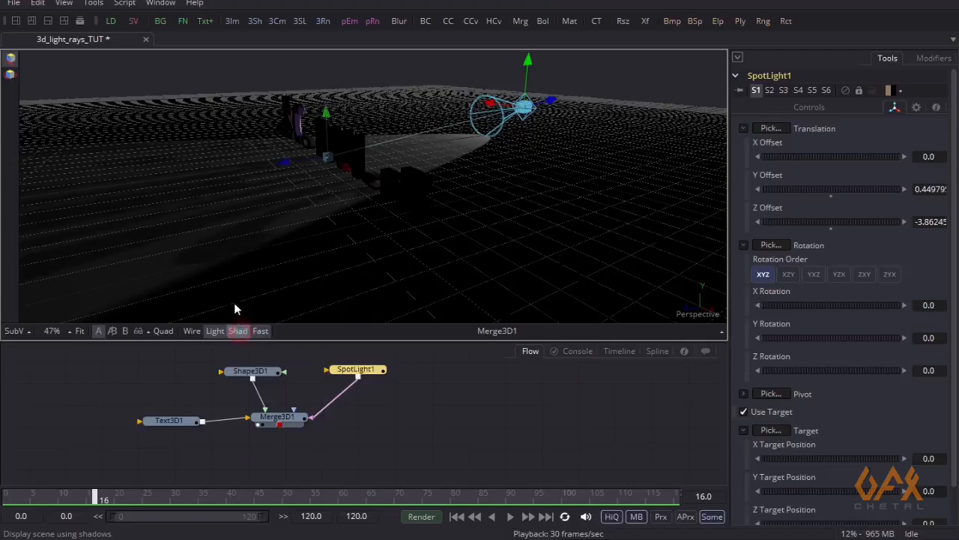
left_click_drag(207, 200, 301, 193)
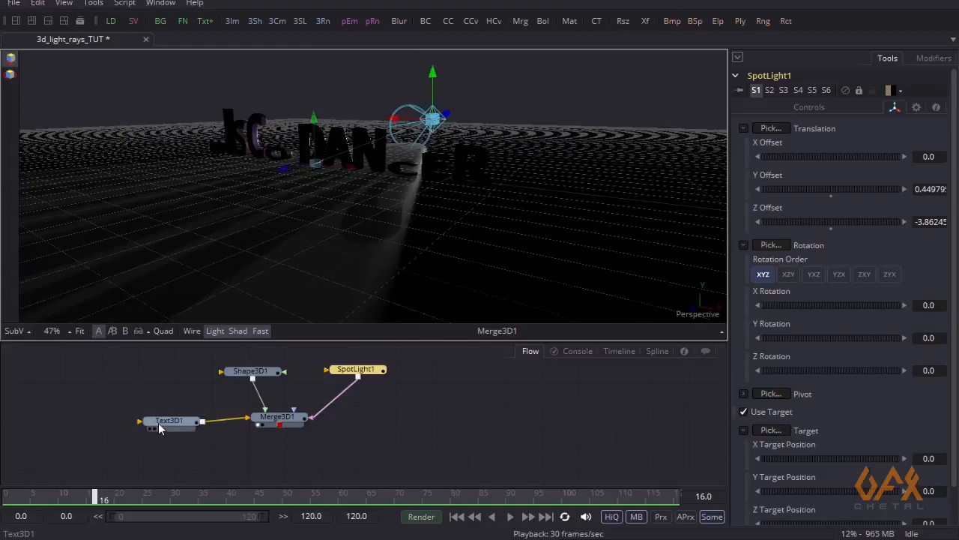
left_click(347, 375)
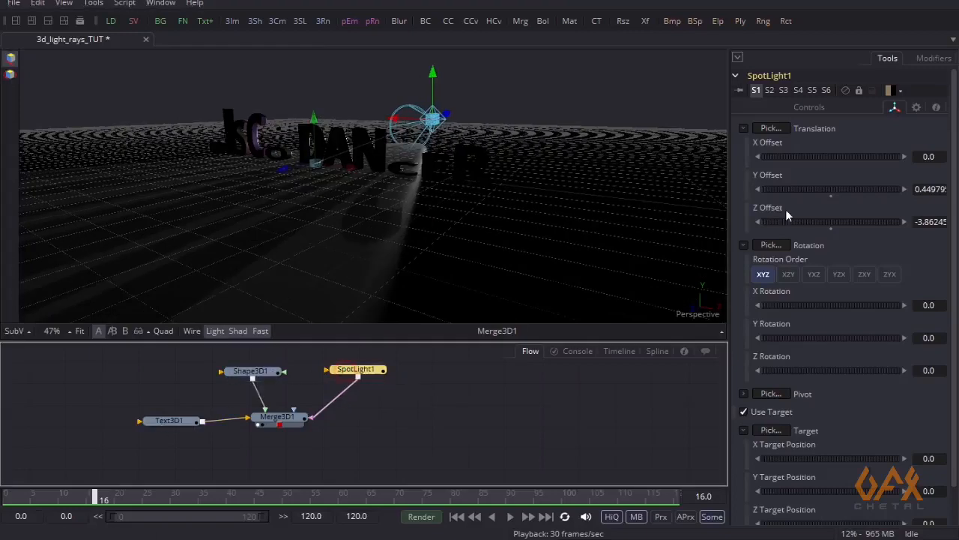
left_click(820, 108)
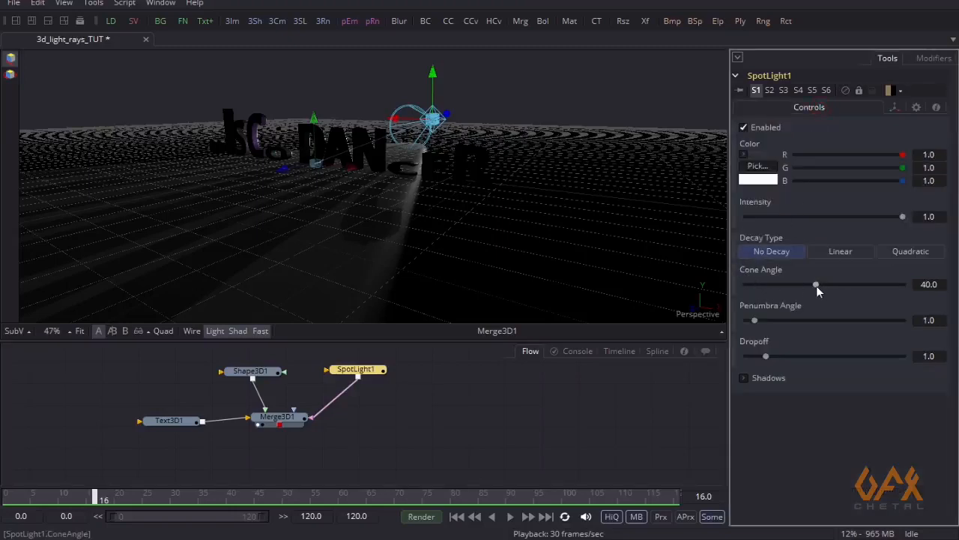
left_click_drag(817, 286, 844, 285)
left_click_drag(475, 199, 556, 100)
mouse_move(300, 258)
left_mouse_down()
mouse_move(347, 237)
mouse_move(356, 246)
mouse_move(313, 256)
left_mouse_up()
left_click_drag(357, 370, 357, 368)
Step: Add a Camera 3D node, connect it to Merge3D1 and place it below the Text3D1 node
left_click(372, 405)
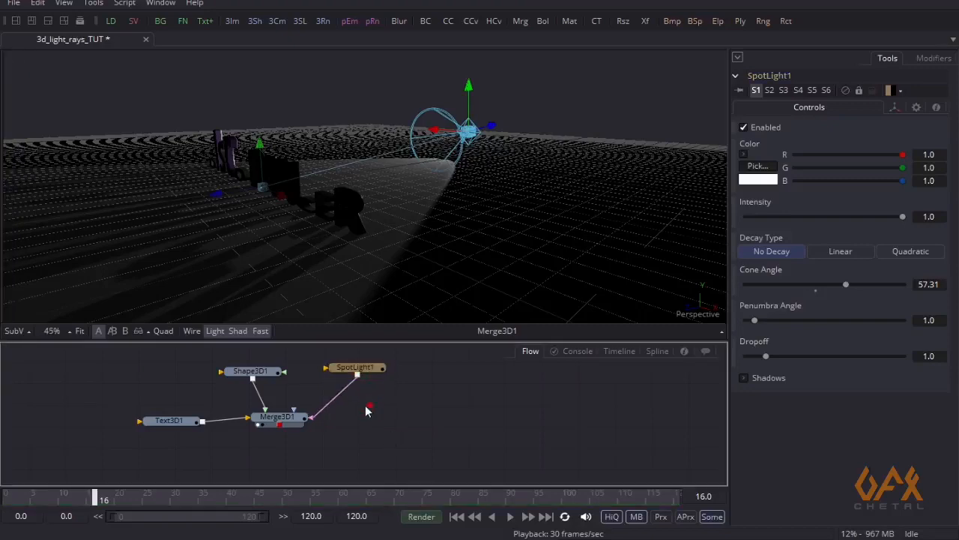
left_click(94, 3)
mouse_move(107, 27)
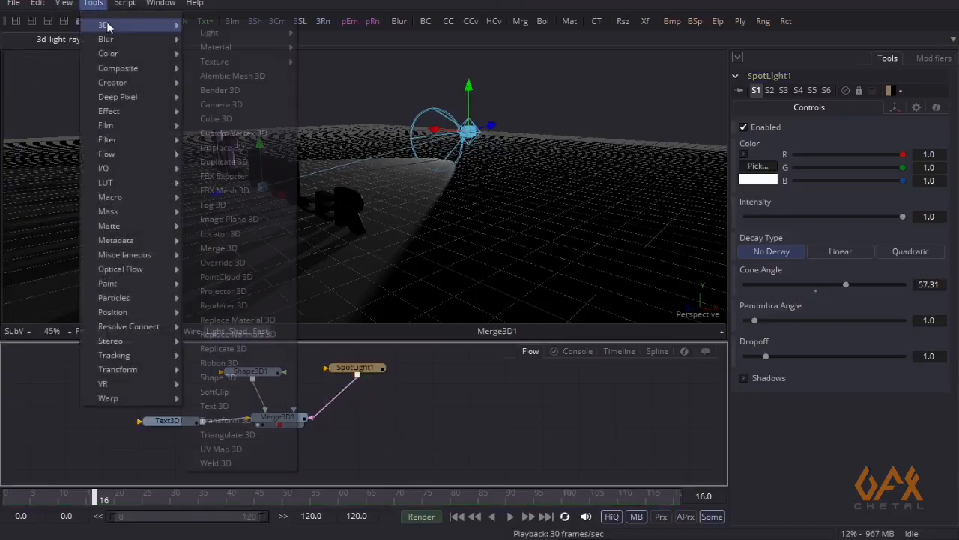
left_click(221, 104)
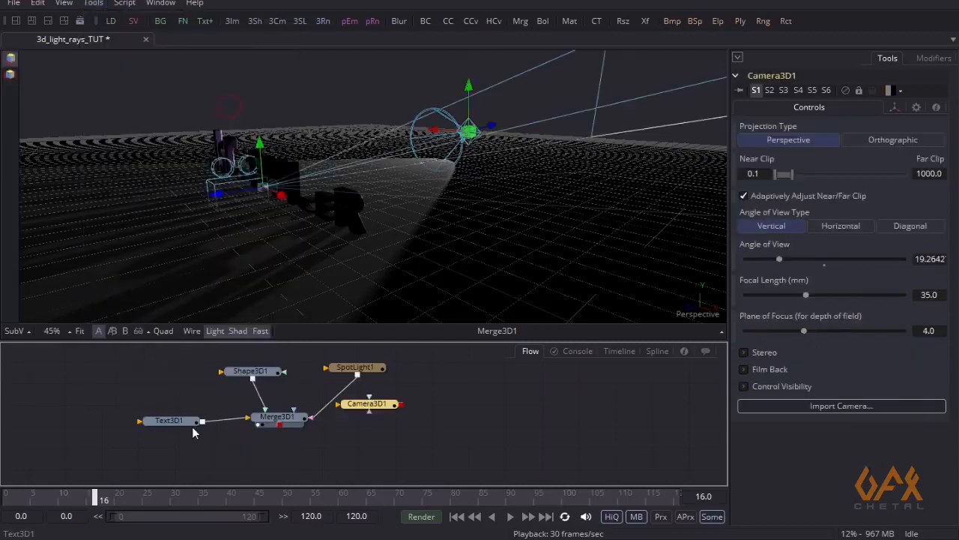
left_click_drag(198, 426, 238, 381)
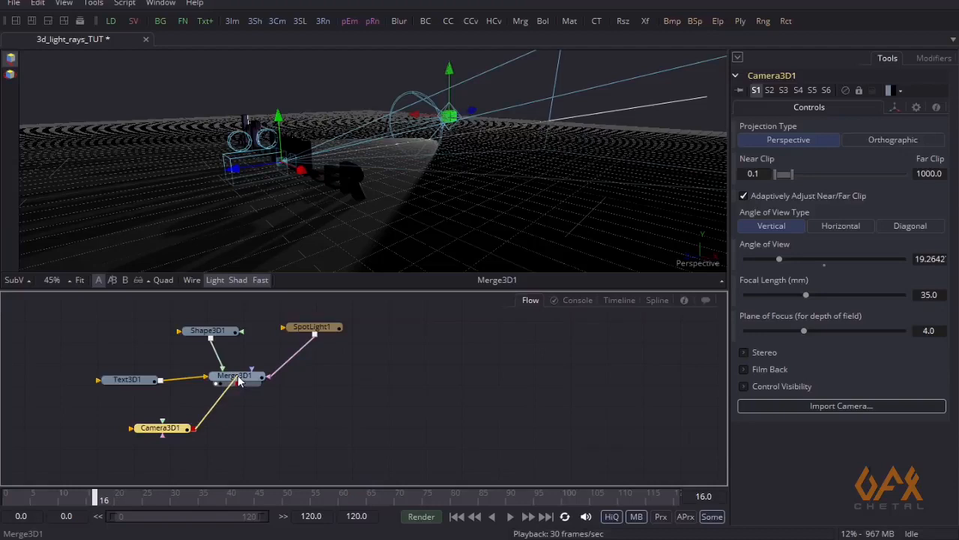
left_click_drag(168, 428, 124, 422)
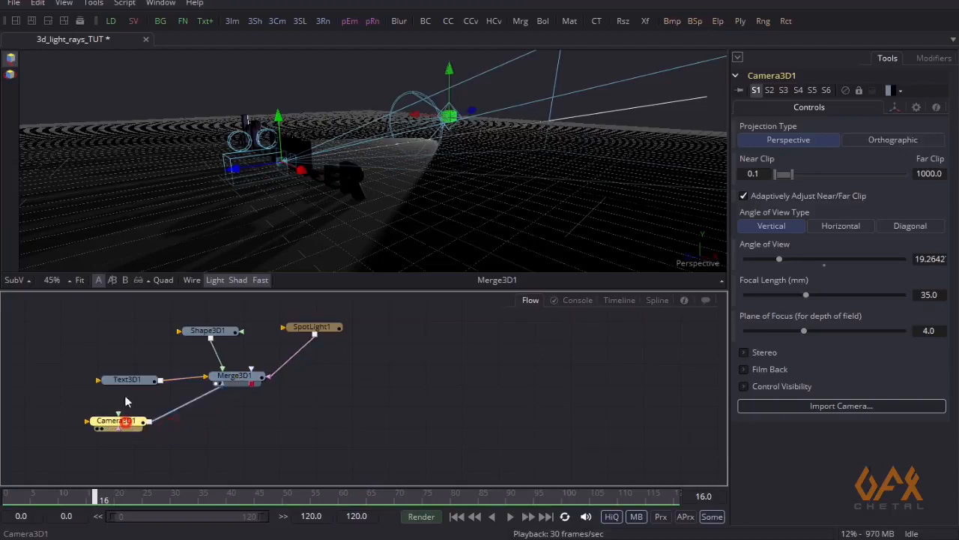
Step: Pull the camera back along its Z axis, well away from the front of the text
left_click_drag(233, 175, 46, 230)
left_click_drag(213, 208, 257, 205)
left_click_drag(311, 162, 56, 253)
scroll(230, 210, "down", 5)
left_click_drag(527, 189, 383, 185)
left_click_drag(351, 154, 189, 202)
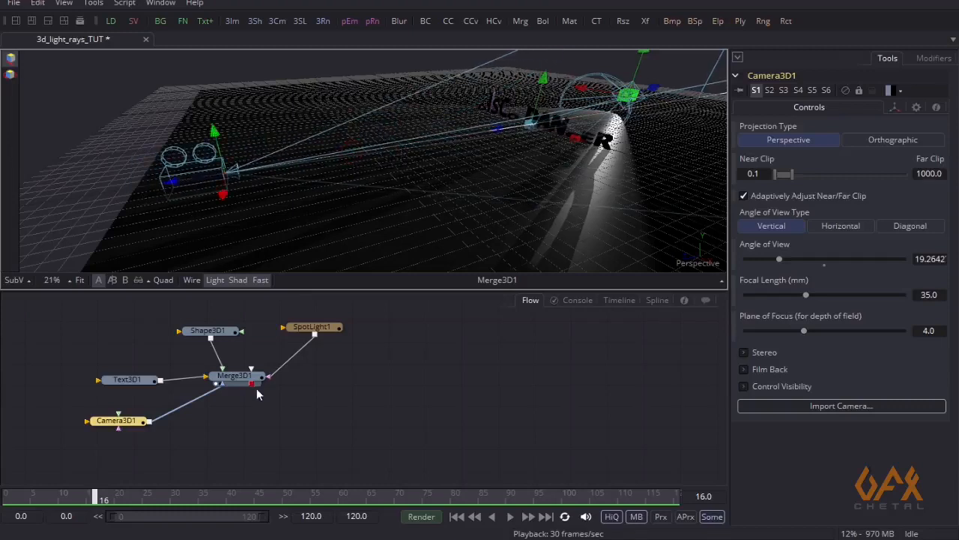
Step: Add a Renderer 3D node and connect Merge3D1's output to it
left_click(381, 406)
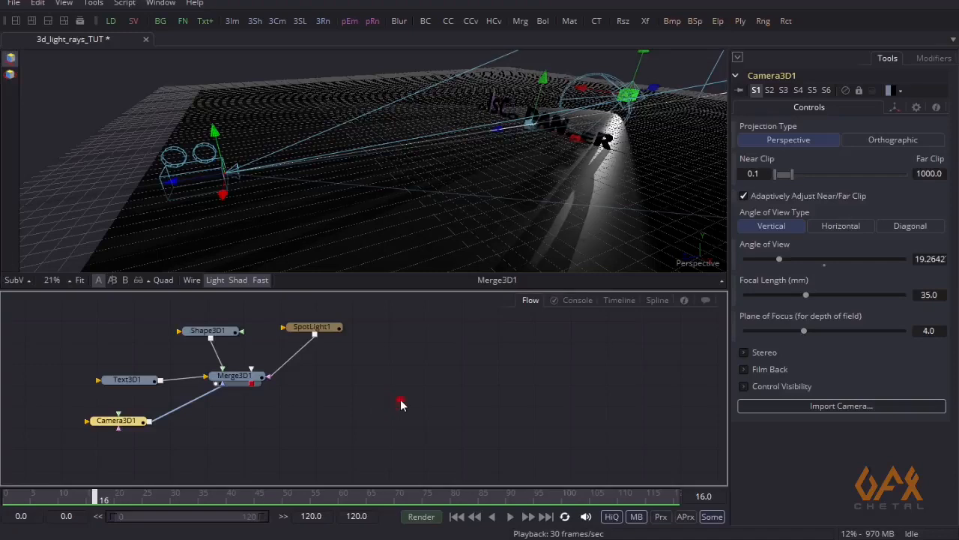
left_click(92, 3)
mouse_move(125, 30)
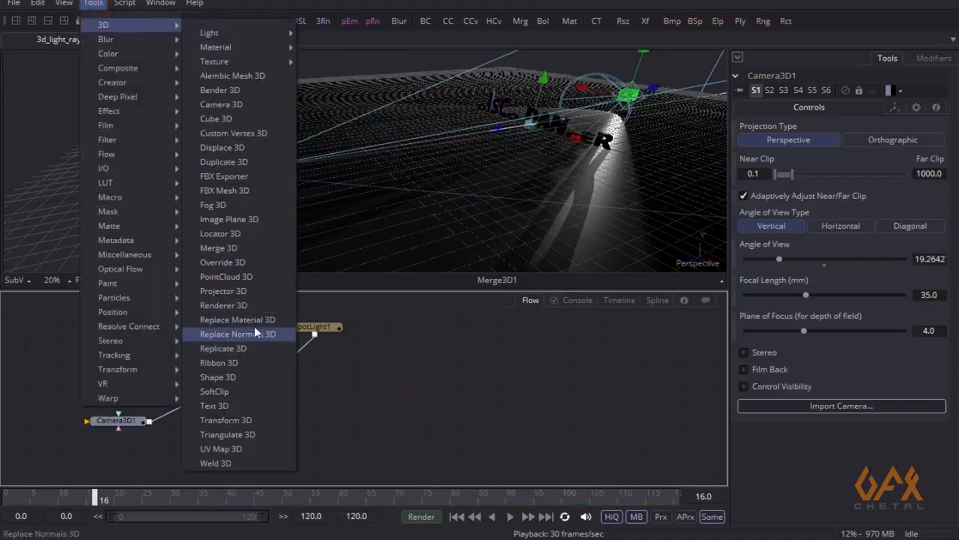
left_click(247, 305)
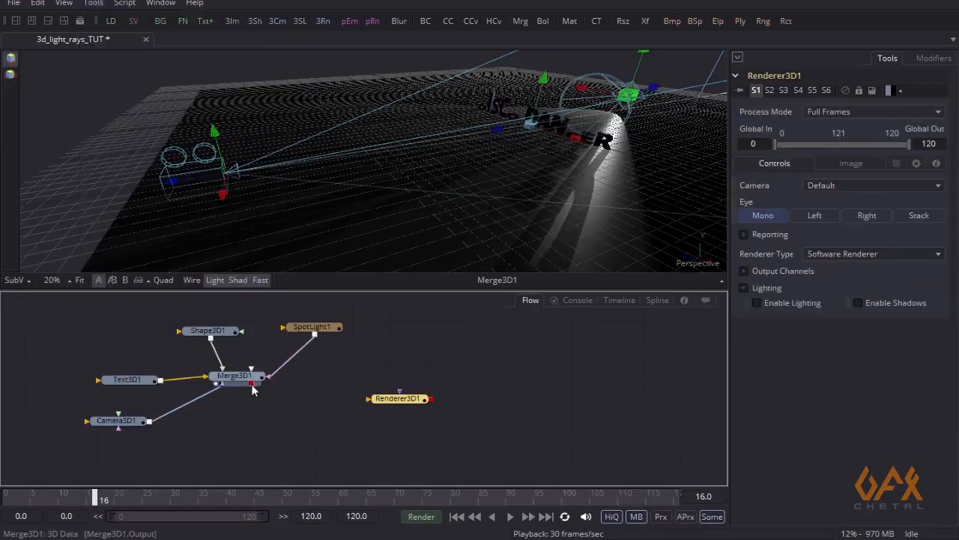
left_click_drag(252, 384, 379, 398)
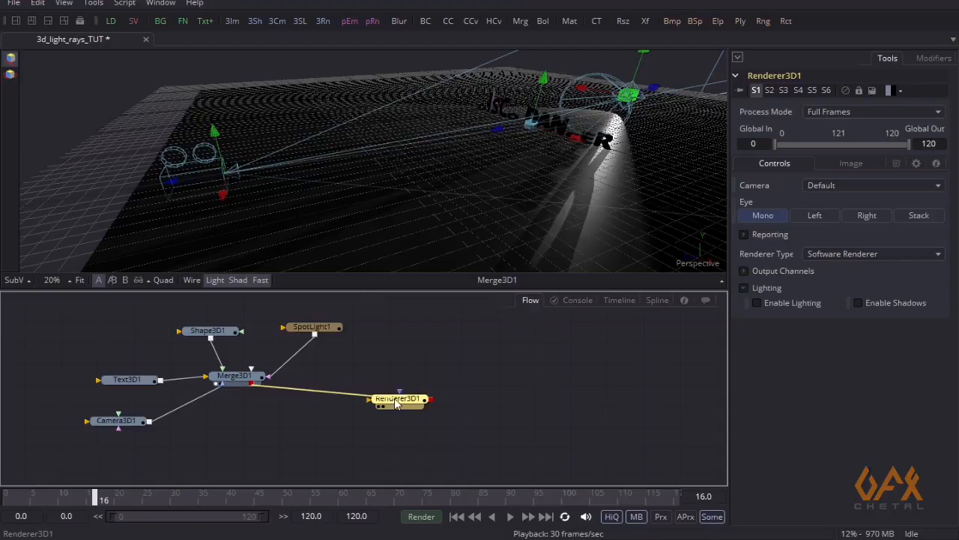
Step: Split the display into two views and show the whole Renderer3D1 frame in the second one
left_click(33, 22)
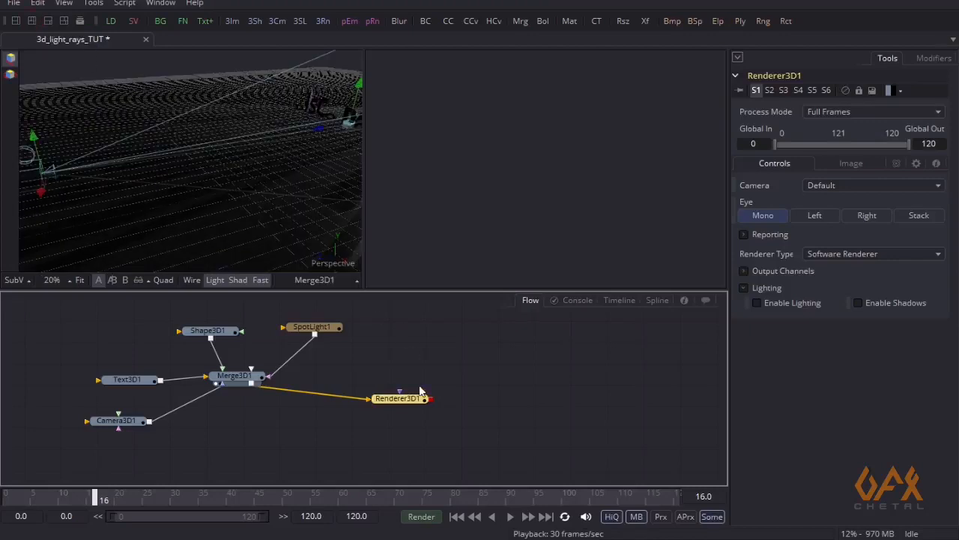
left_click_drag(422, 401, 506, 145)
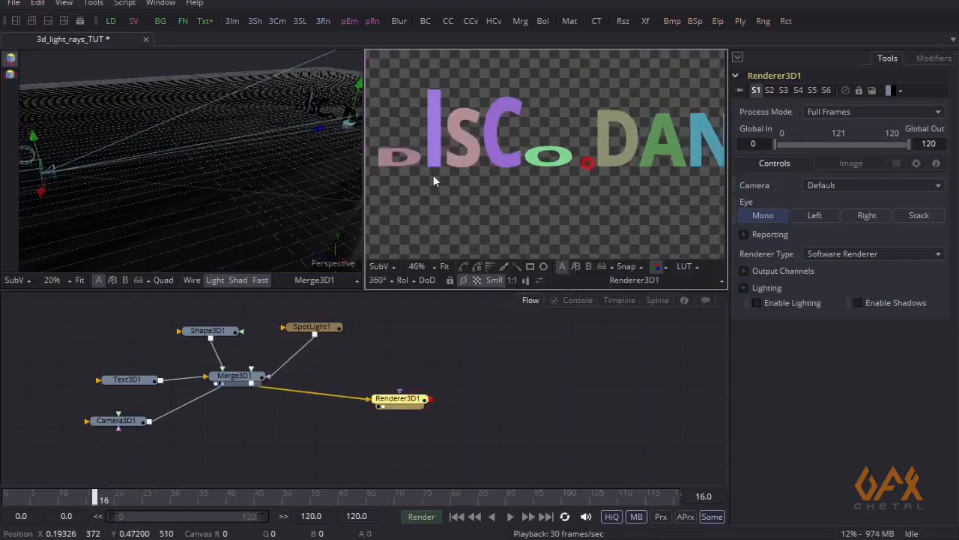
scroll(554, 177, "down", 2)
left_click_drag(565, 180, 529, 173)
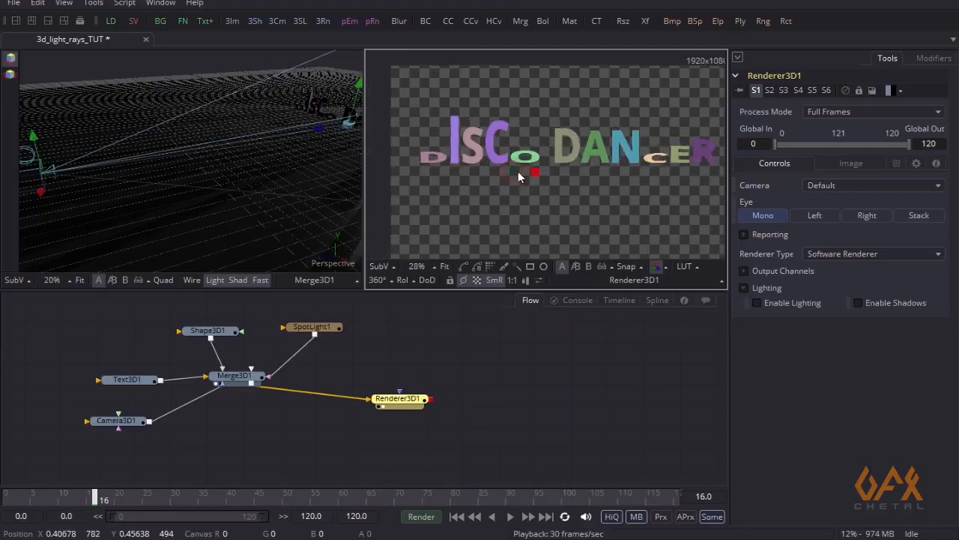
scroll(525, 173, "down", 1)
Step: Move the camera back to Z about 9.29, enable its target option and raise it to Y about 0.43
left_click_drag(105, 253, 222, 238)
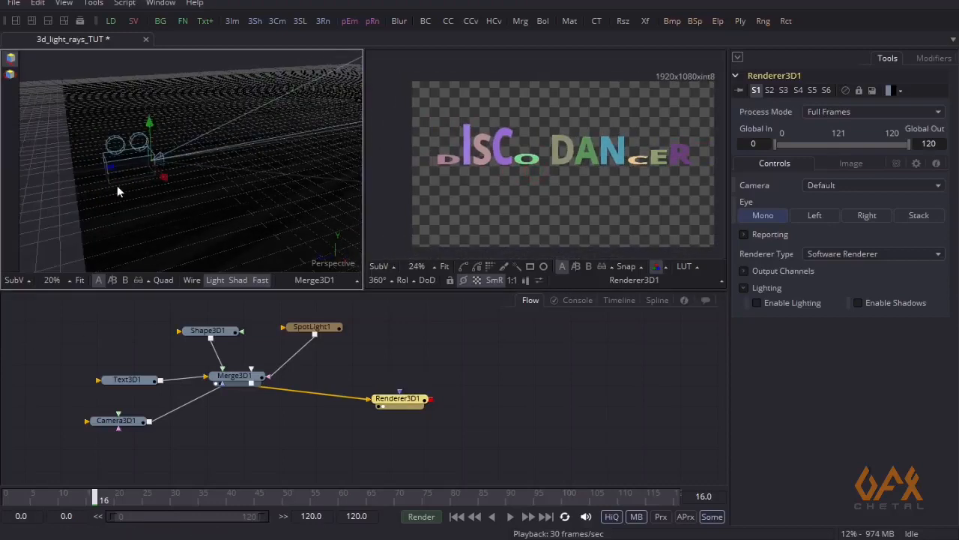
left_click_drag(109, 165, 69, 176)
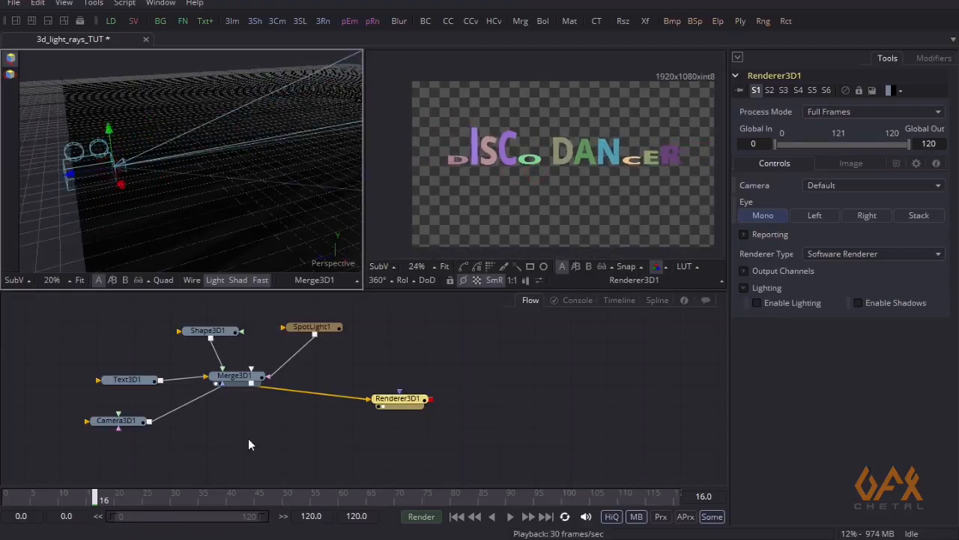
left_click_drag(214, 441, 273, 436)
left_click(173, 415)
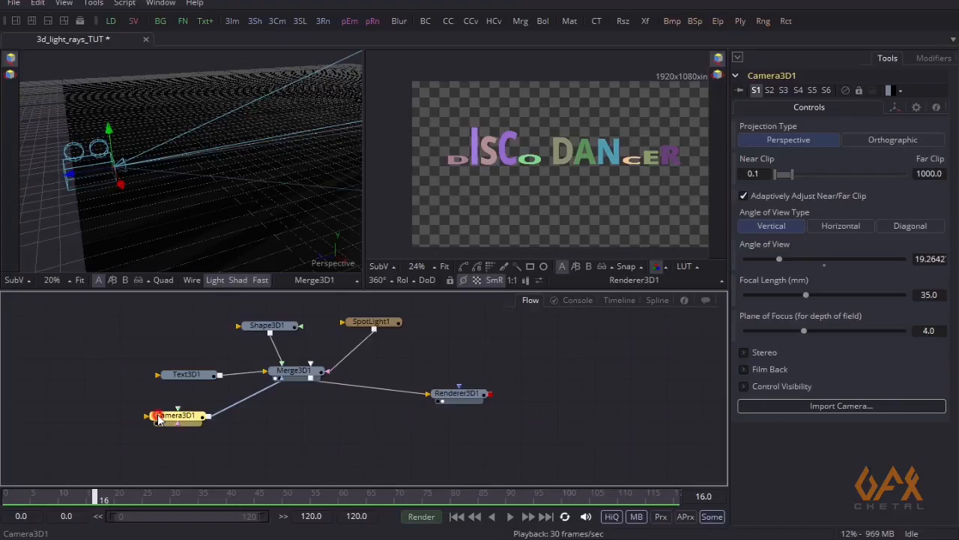
left_click(892, 107)
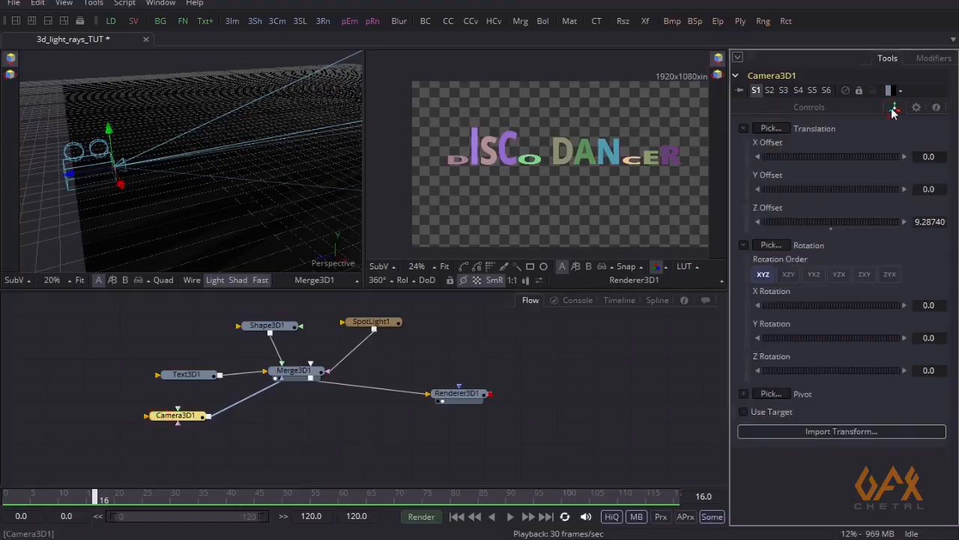
left_click(743, 412)
left_click_drag(112, 184, 111, 125)
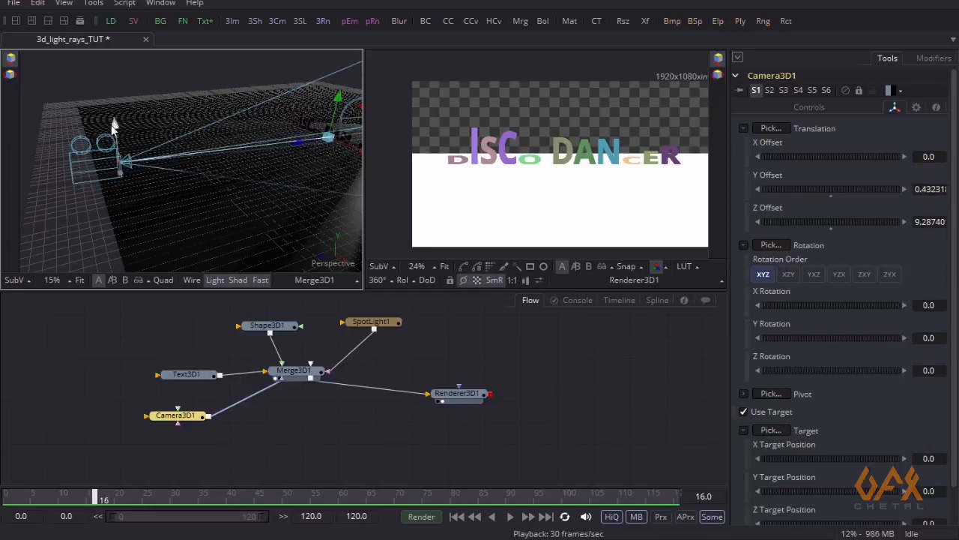
left_click_drag(115, 197, 120, 159)
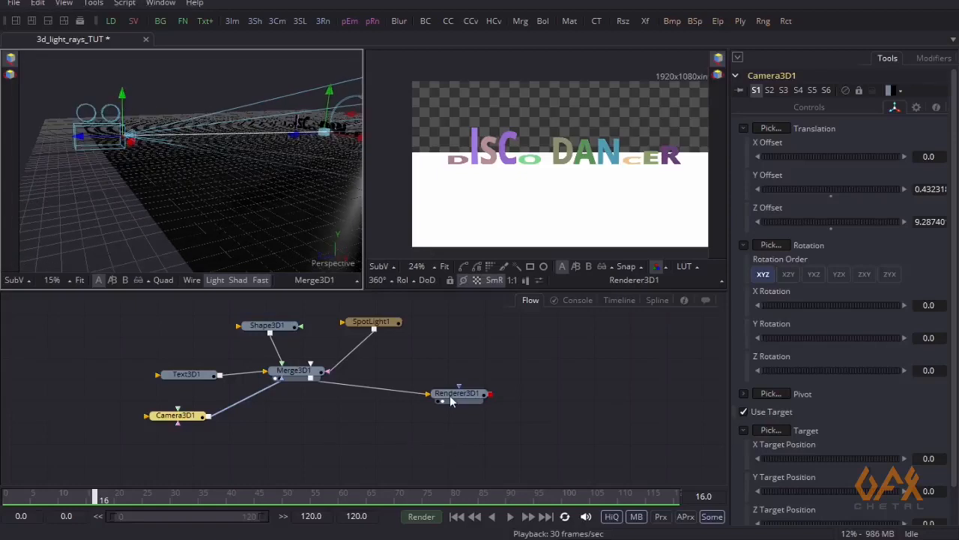
Step: Enable lighting and shadows in the Renderer3D1 settings
left_click_drag(448, 390, 455, 376)
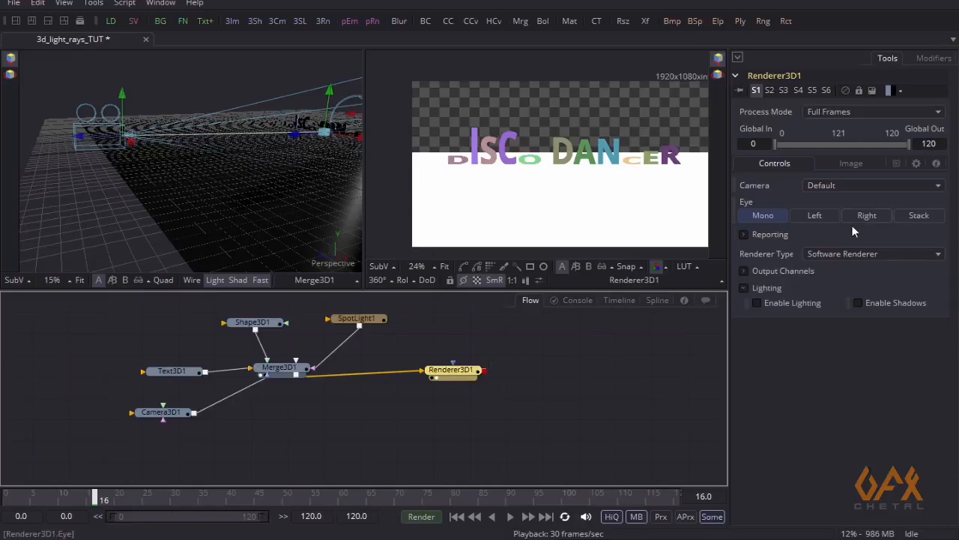
left_click(756, 303)
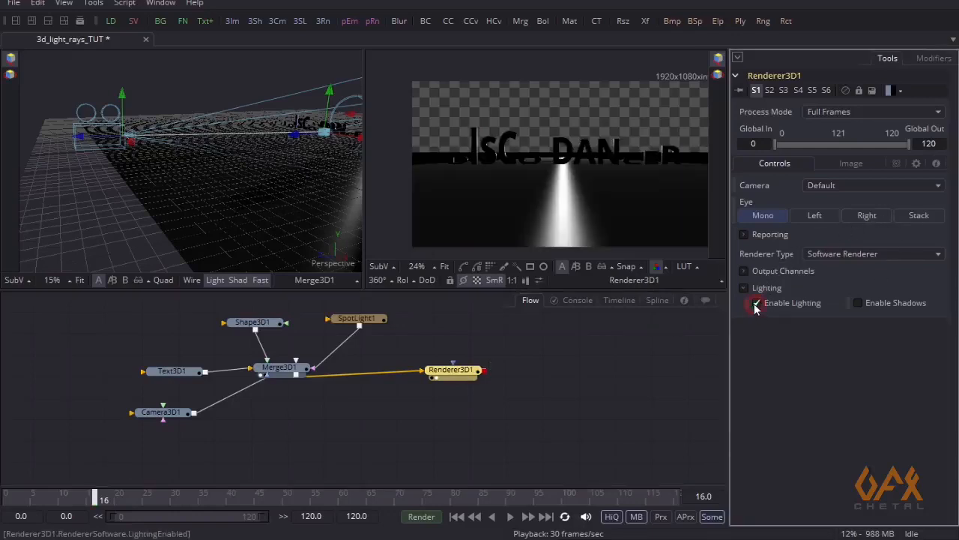
left_click(859, 303)
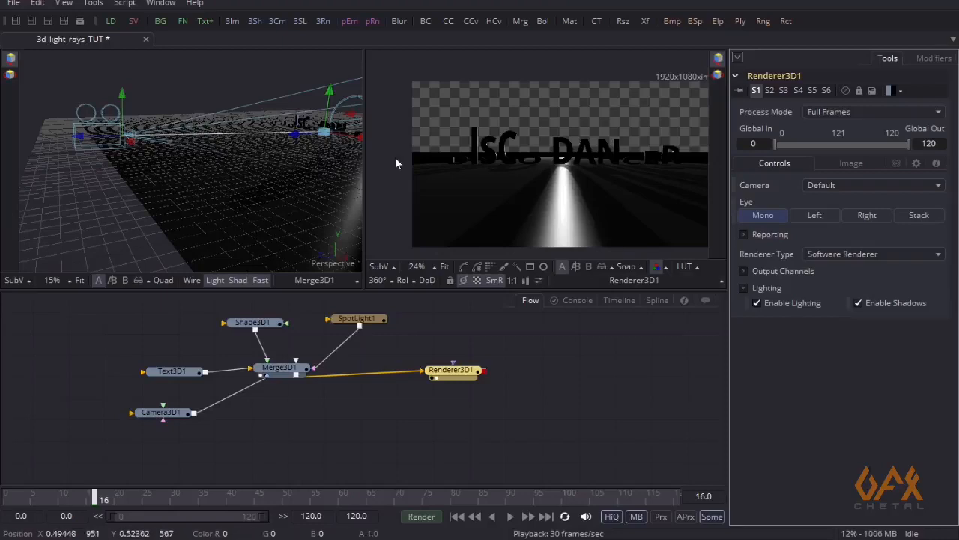
Step: Move the camera slightly farther back and up, and shift the Renderer3D1 node closer to Merge3D1
left_click_drag(81, 137, 64, 138)
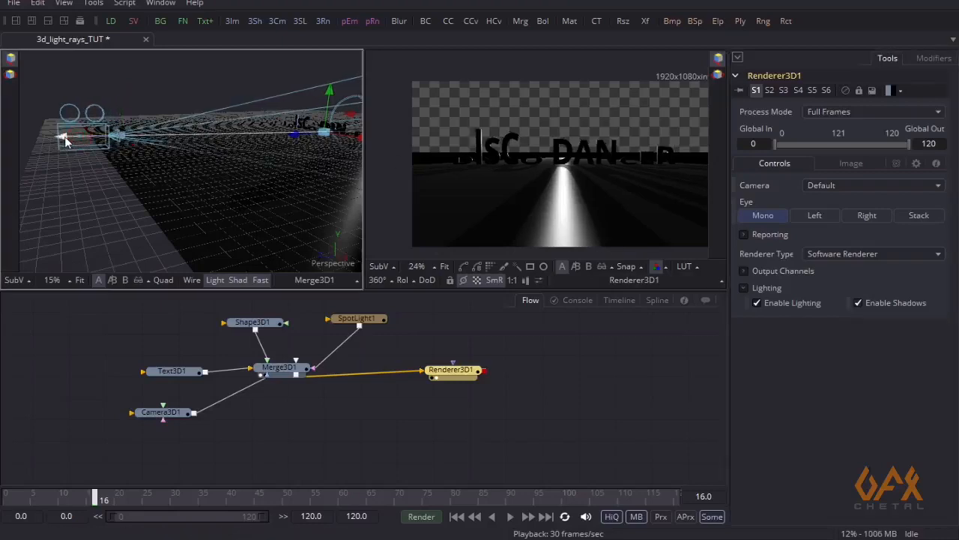
left_click_drag(106, 98, 105, 96)
left_click_drag(463, 376, 444, 380)
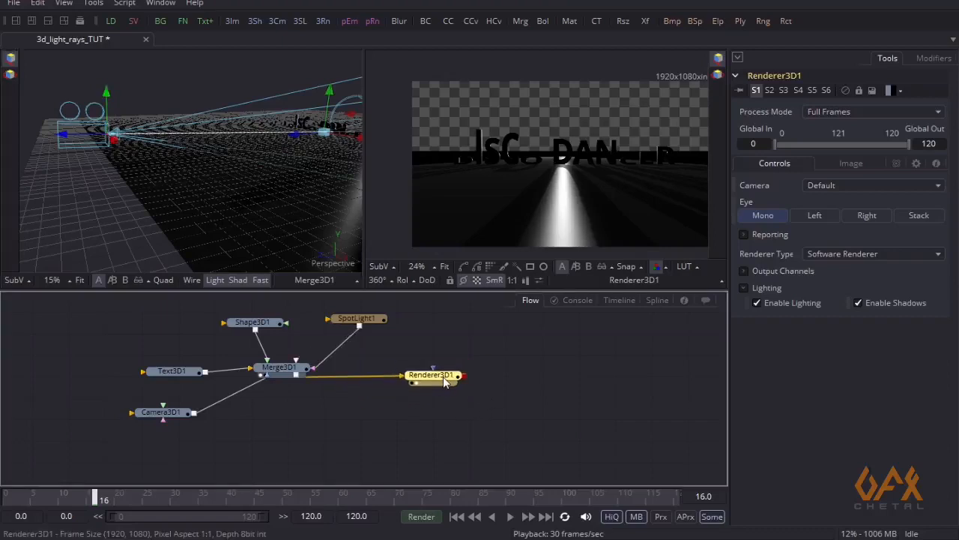
Step: Rename the Shape3D1 floor plane to GROUND and turn off Receives Lighting in its material
left_click(402, 413)
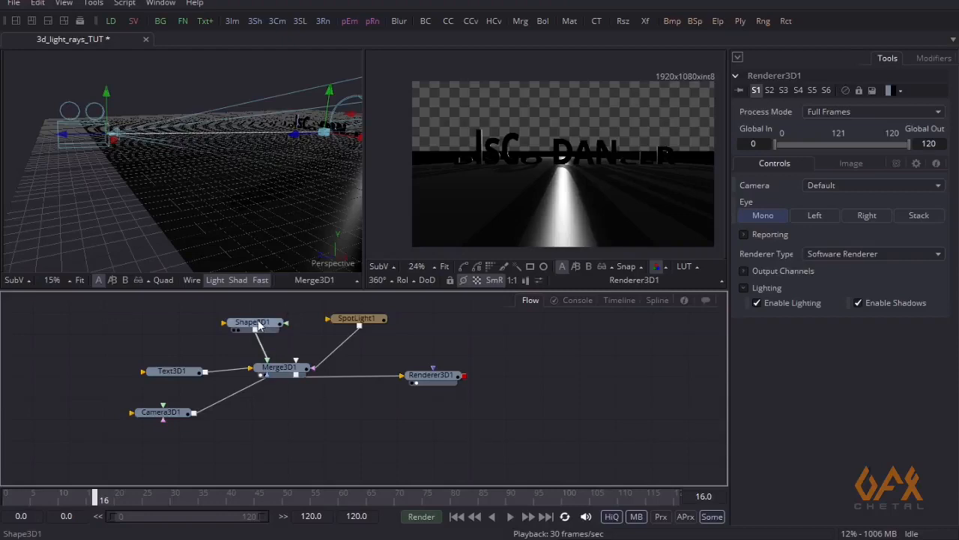
left_click(255, 325)
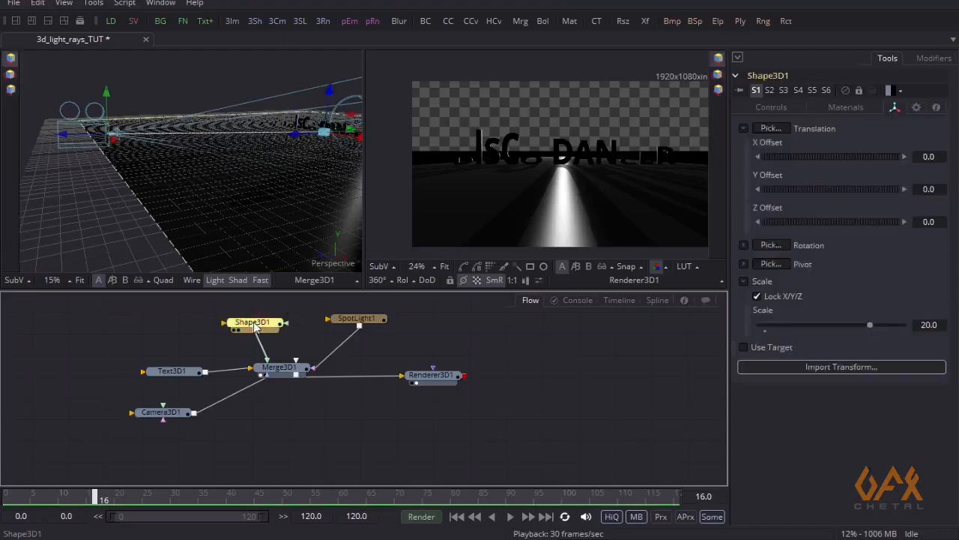
key("F2")
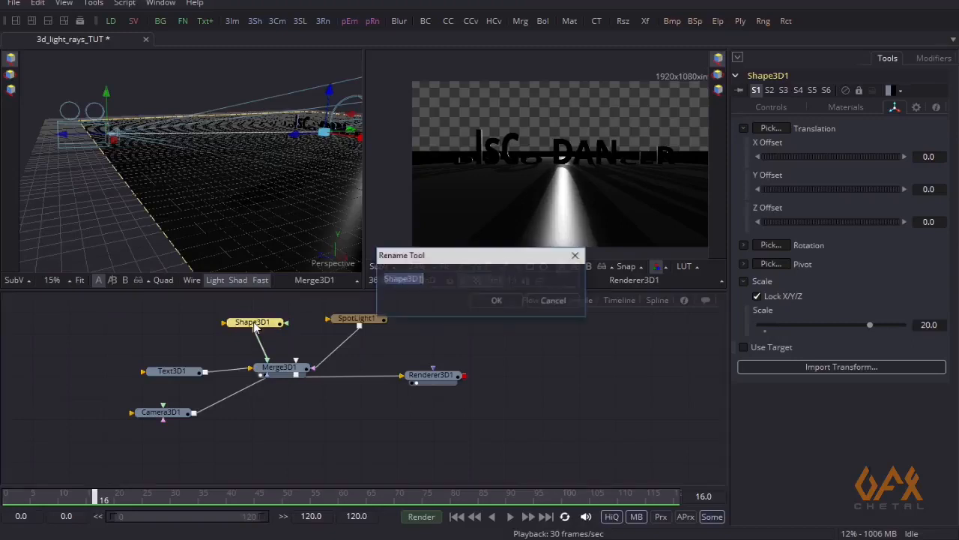
type("GROUN")
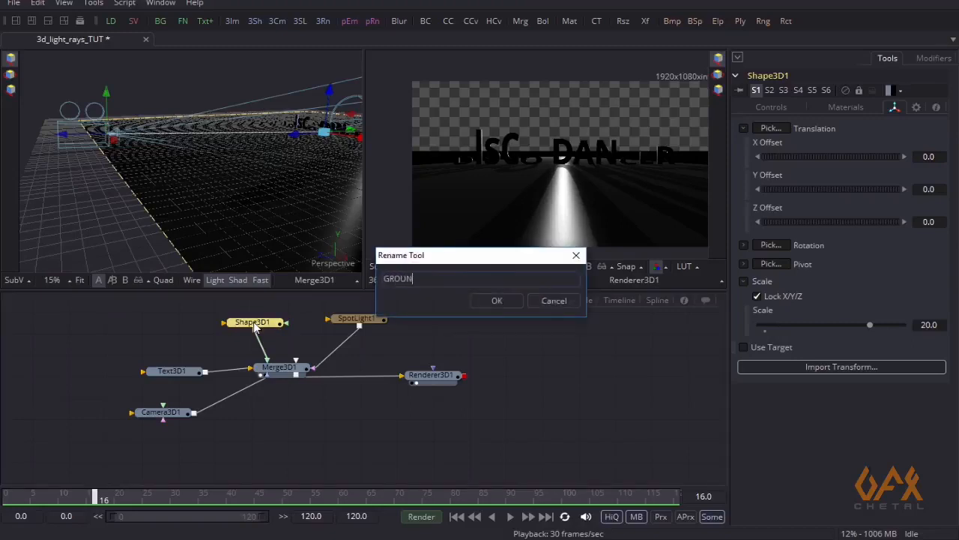
type("D")
left_click(497, 301)
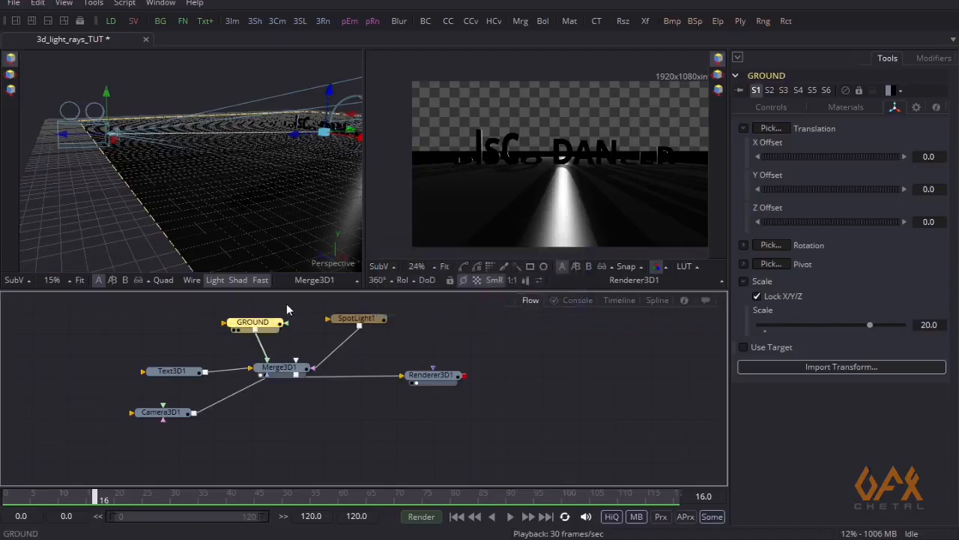
left_click(847, 107)
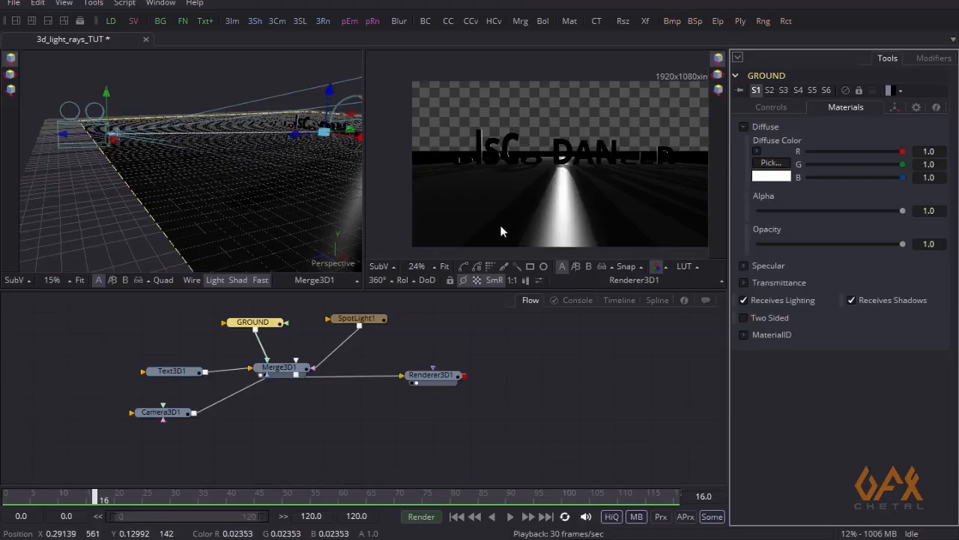
left_click(745, 300)
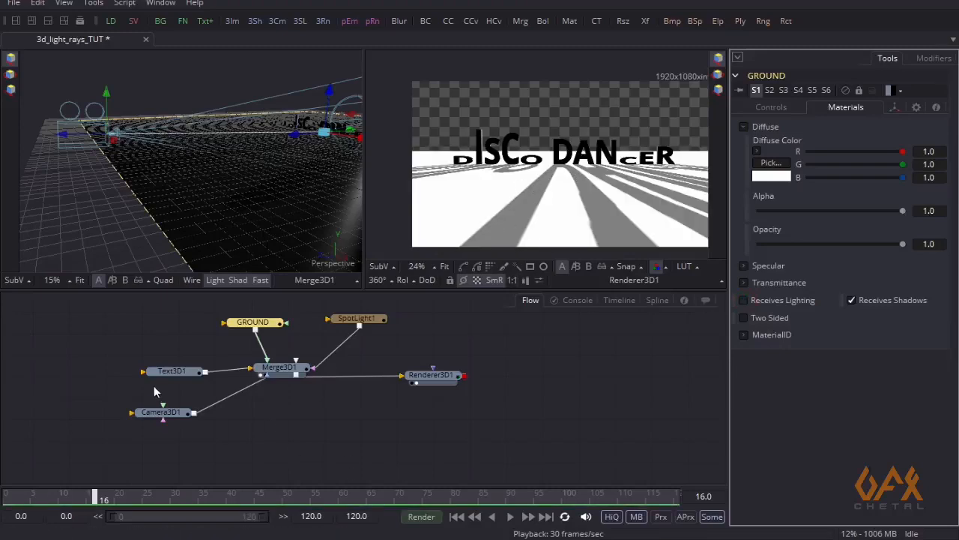
Step: Expand the spot light's shadow settings and increase the shadow density to about 0.893
left_click(355, 320)
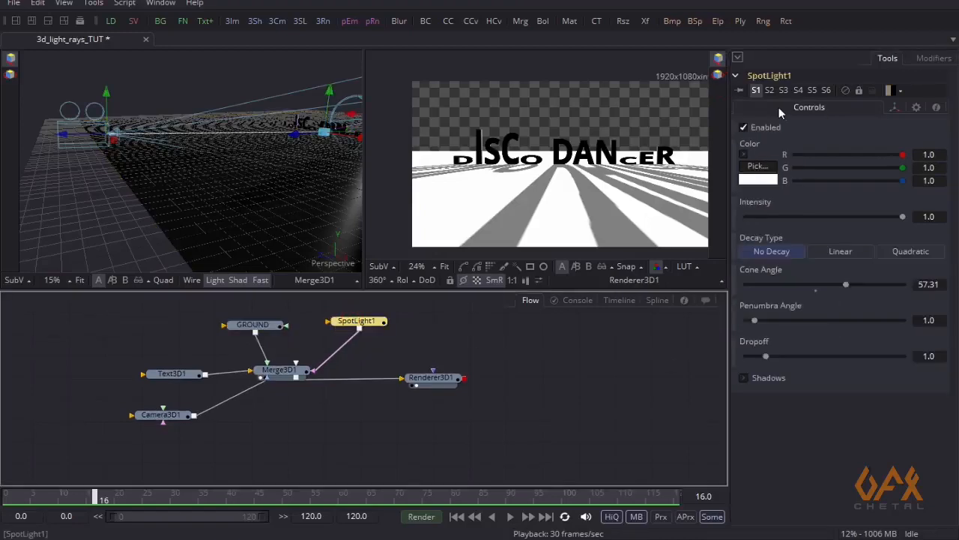
left_click(743, 377)
scroll(760, 317, "down", 3)
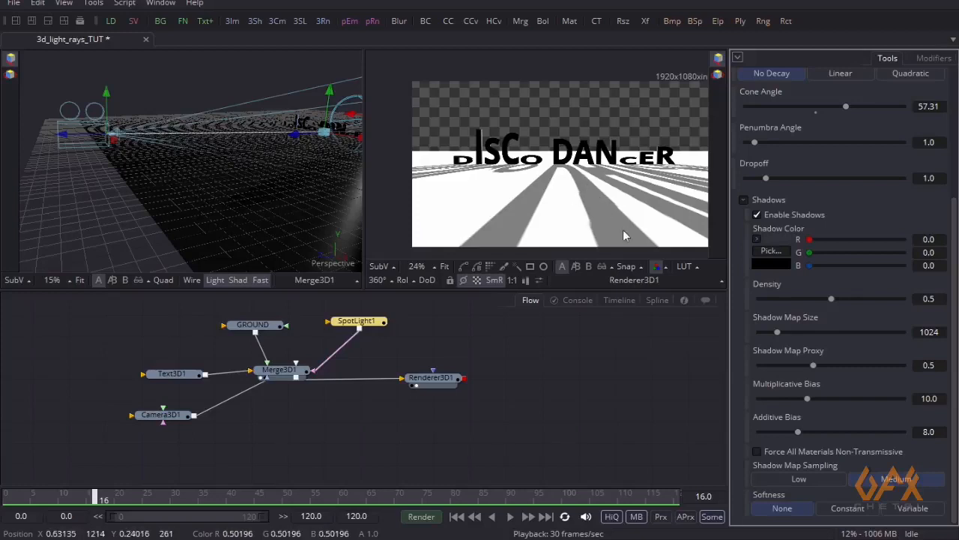
left_click_drag(834, 297, 889, 299)
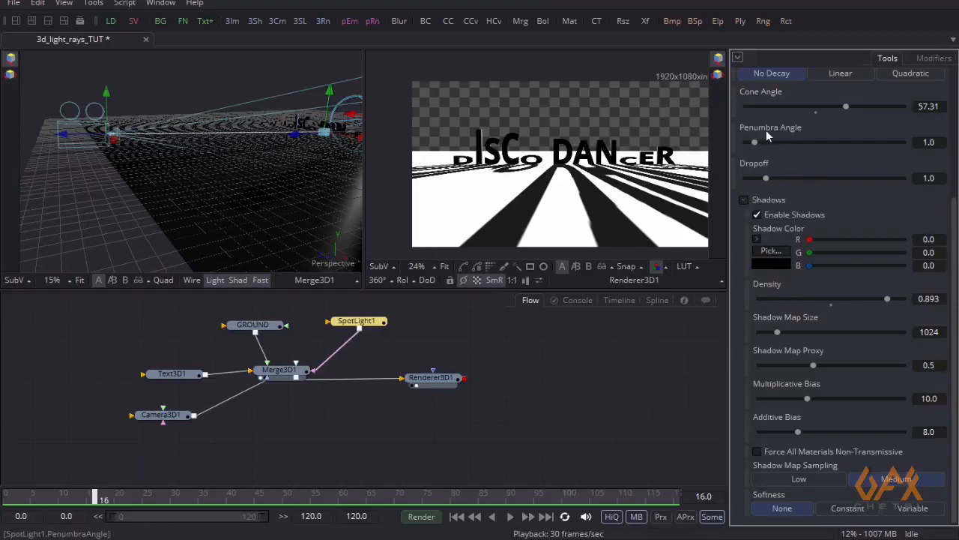
scroll(746, 204, "up", 3)
scroll(746, 206, "down", 3)
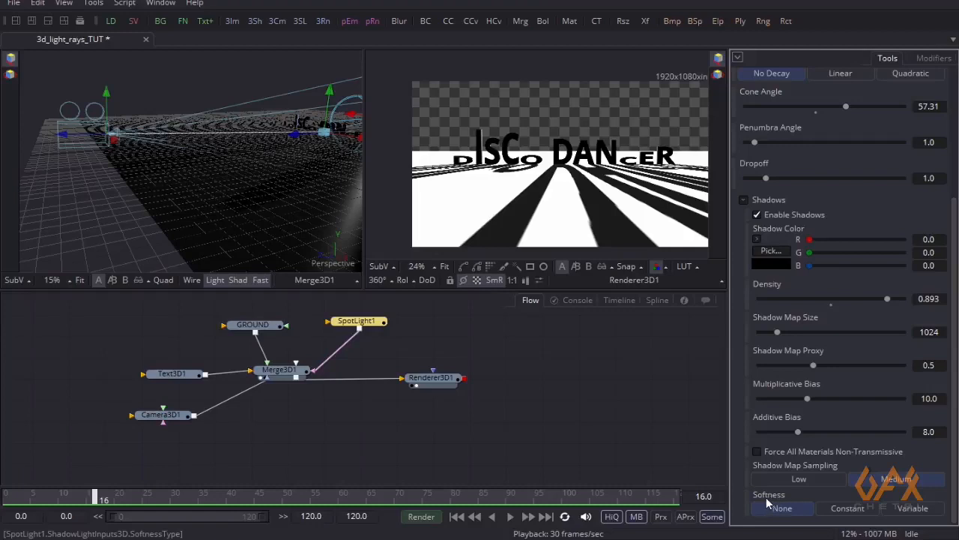
Step: Set the spot light's shadow softness to Variable with a spread of 1.0 and a filter size of 0.01
left_click(919, 510)
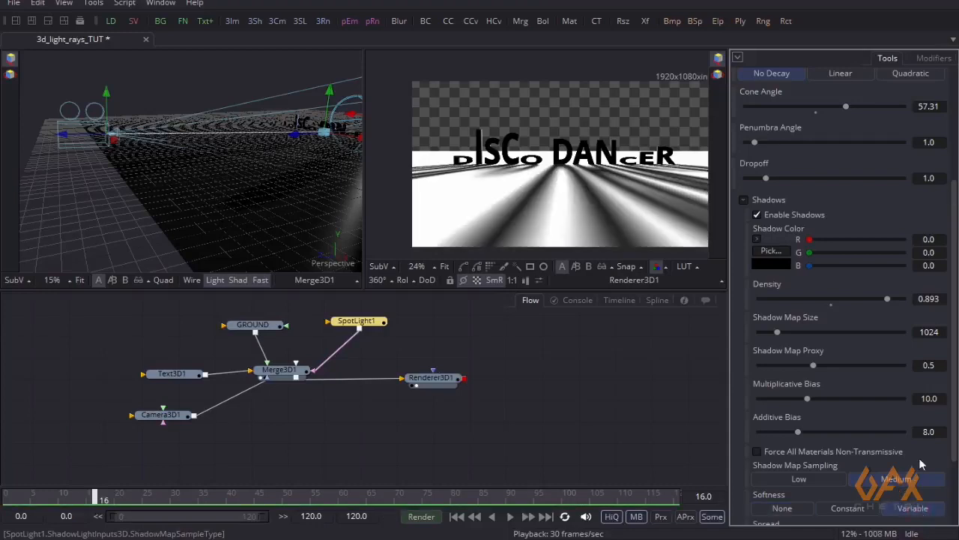
left_click_drag(955, 217, 958, 311)
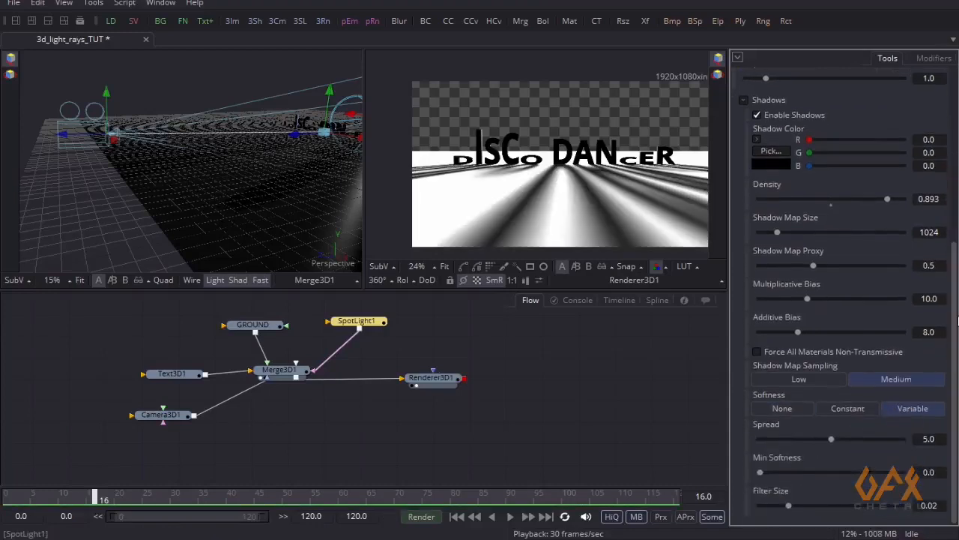
left_click(941, 439)
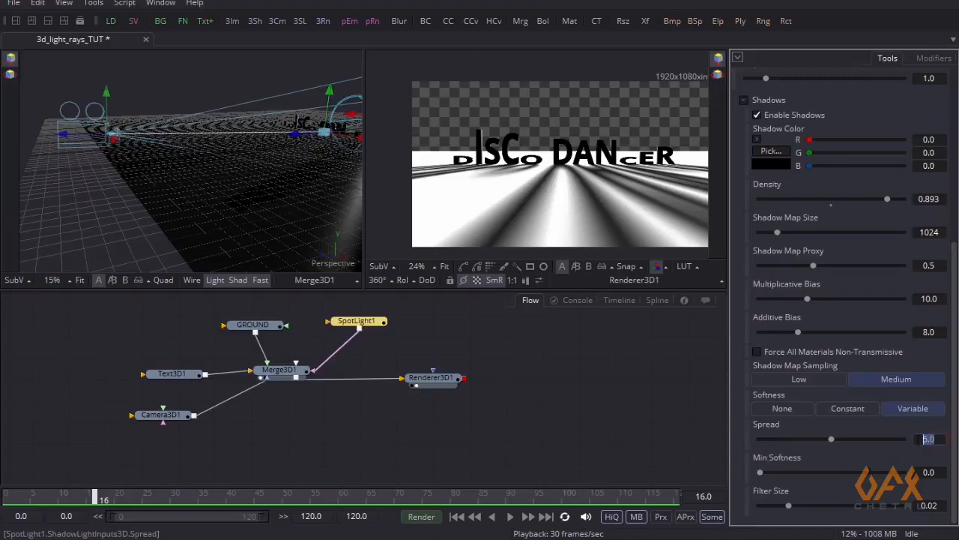
key("Tab")
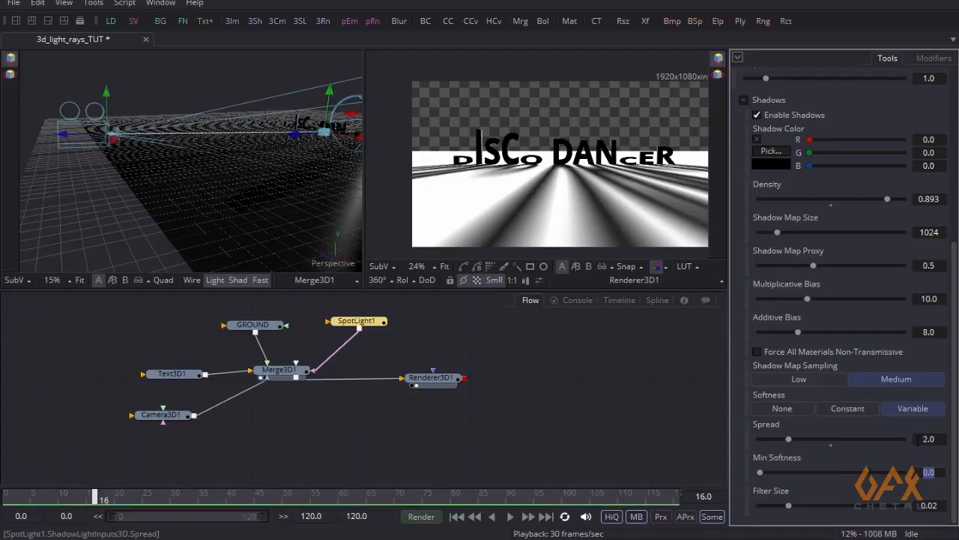
left_click(928, 439)
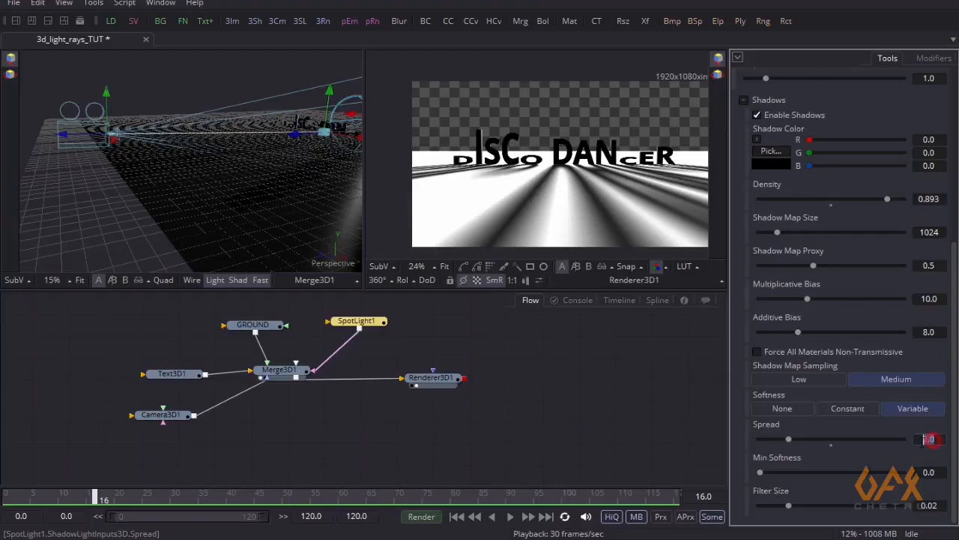
key("Tab")
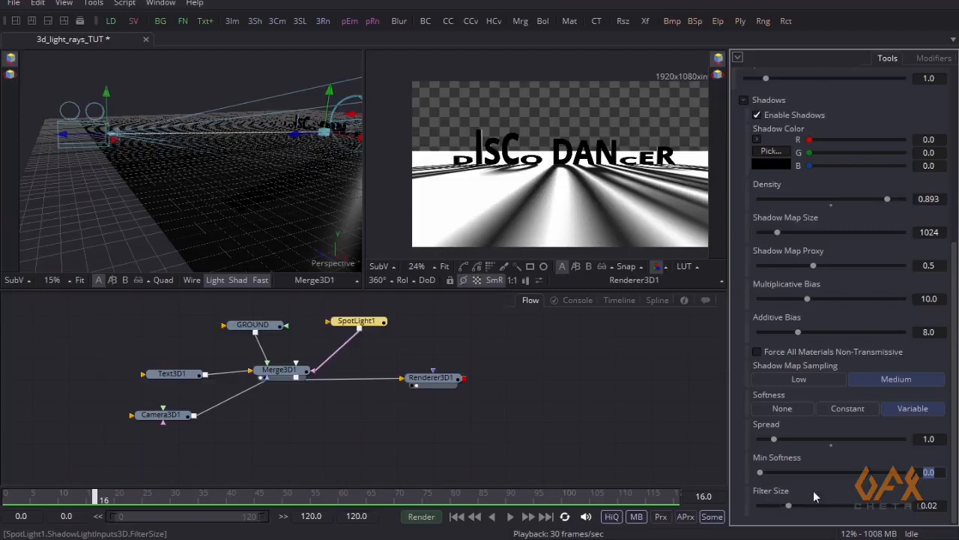
left_click(938, 505)
type("0.01")
key("Return")
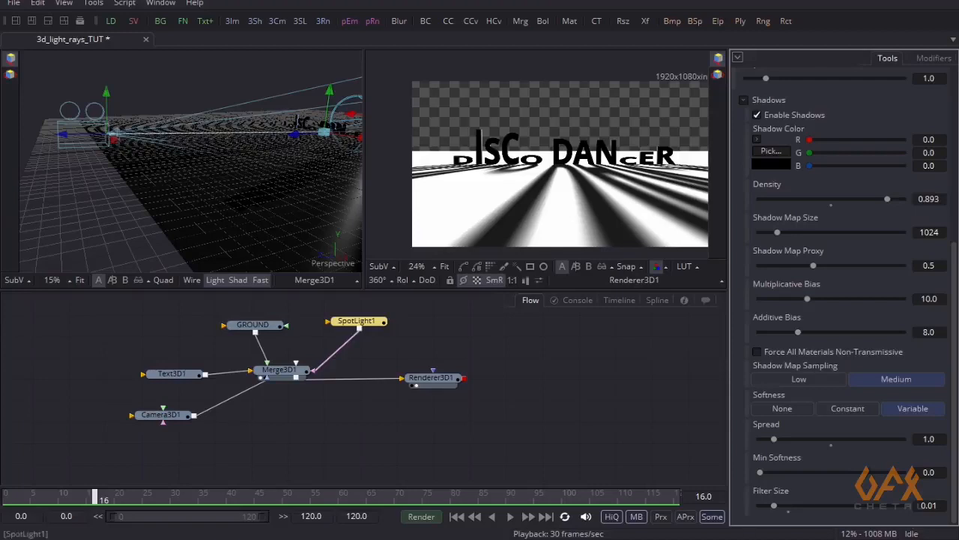
Step: Play the animation from frame 0 to check the softened text shadows, stopping at frame 49
left_click_drag(44, 497, 4, 497)
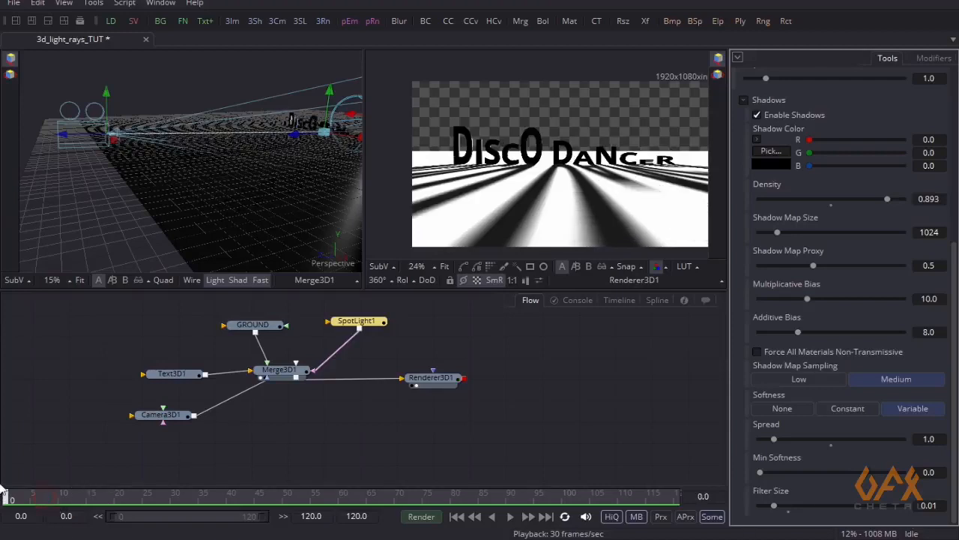
left_click(509, 517)
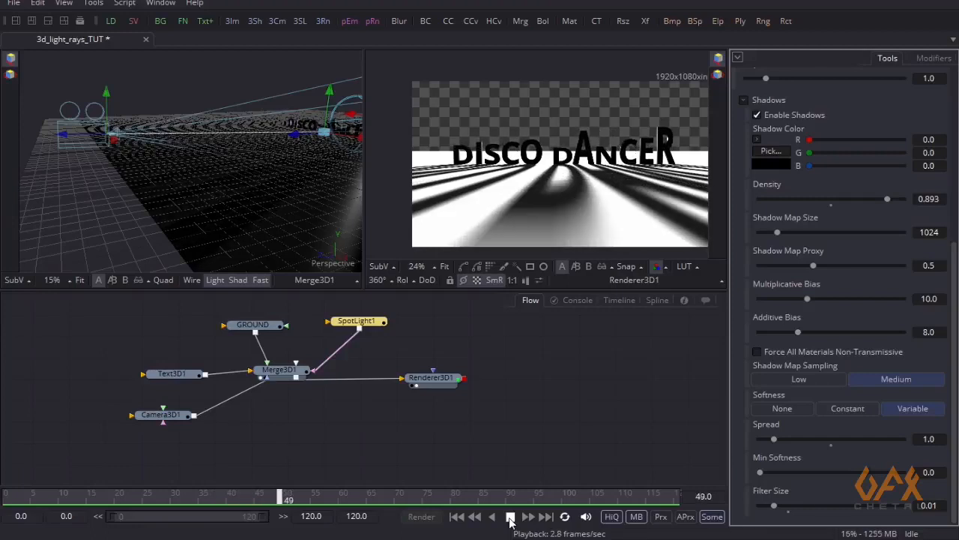
left_click(510, 518)
Step: Add a Background node below Renderer3D1 and set its color to white
left_click_drag(462, 392, 362, 368)
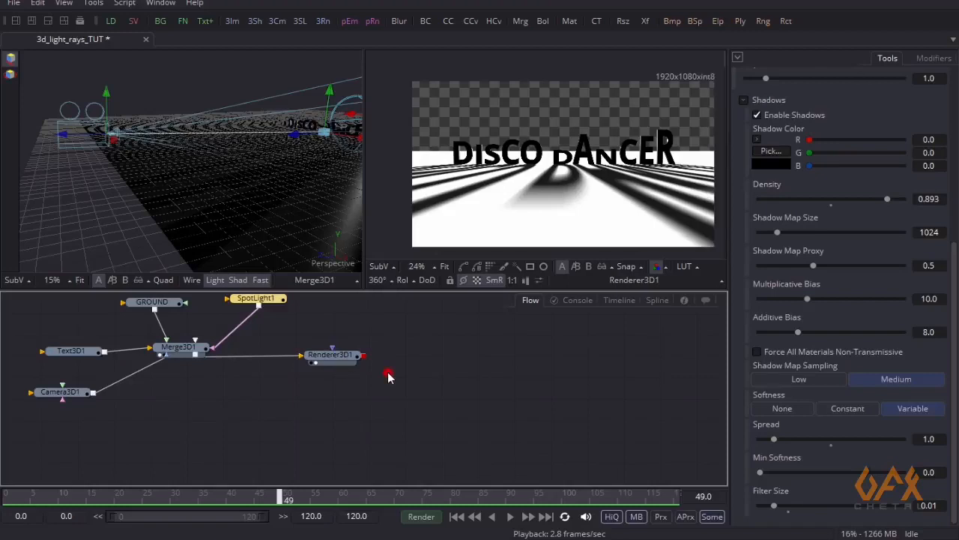
left_click(388, 372)
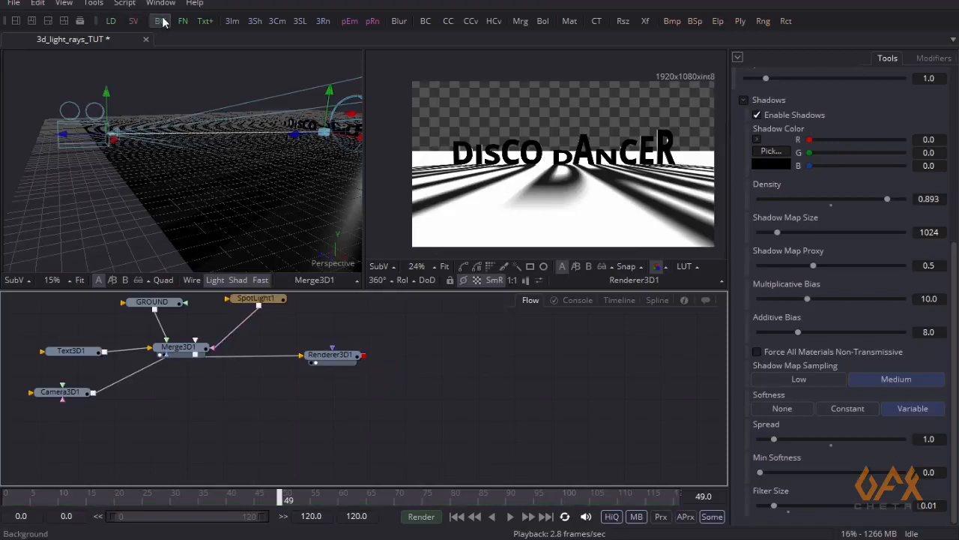
left_click_drag(163, 22, 303, 396)
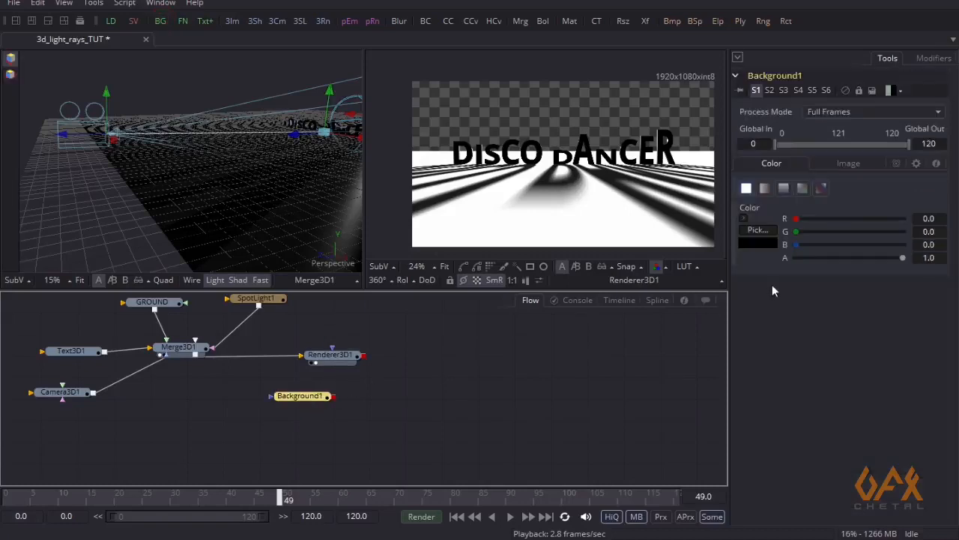
left_click(763, 230)
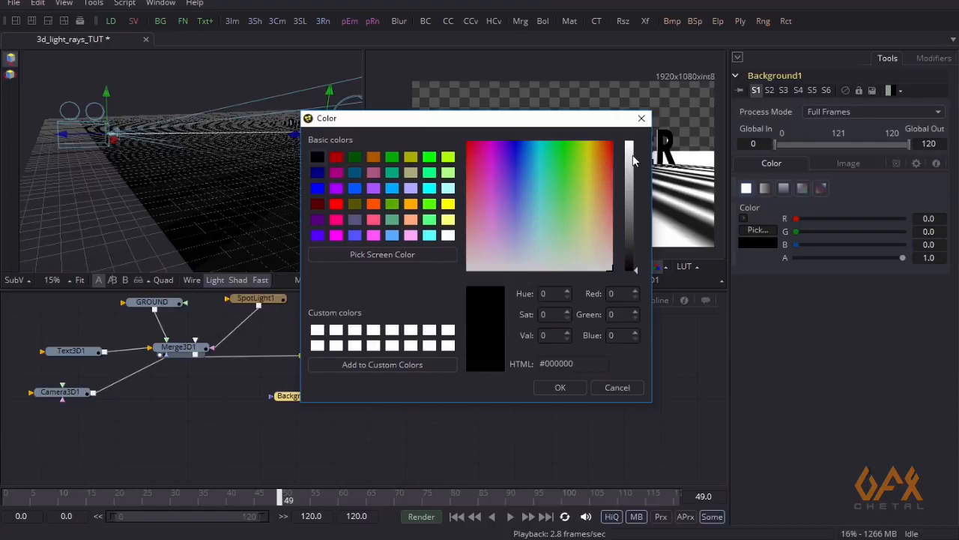
left_click_drag(633, 156, 634, 124)
left_click(556, 390)
Step: Merge the Renderer3D1 output over the white background and view the merged result up close
left_click(378, 397)
left_click_drag(365, 357, 466, 177)
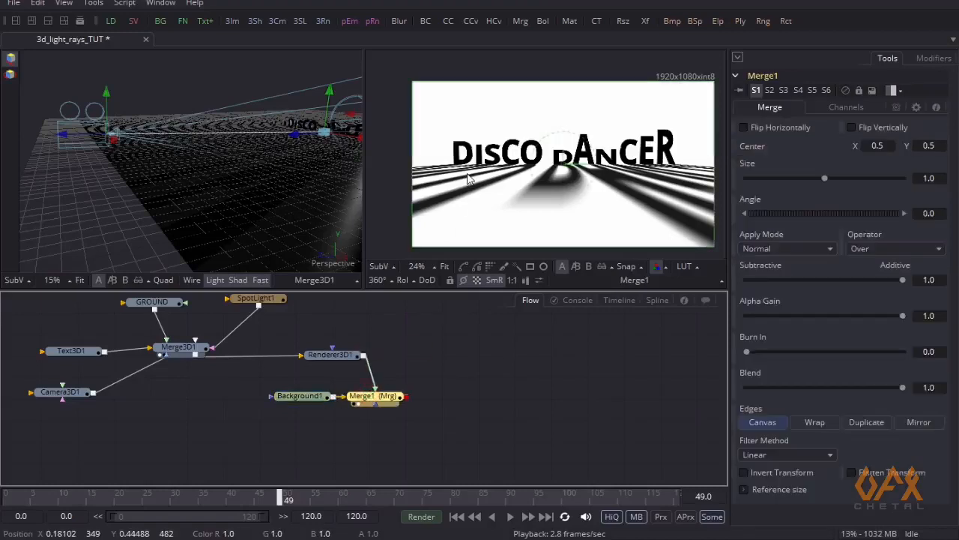
mouse_move(507, 211)
left_mouse_down()
mouse_move(495, 202)
mouse_move(519, 209)
left_mouse_up()
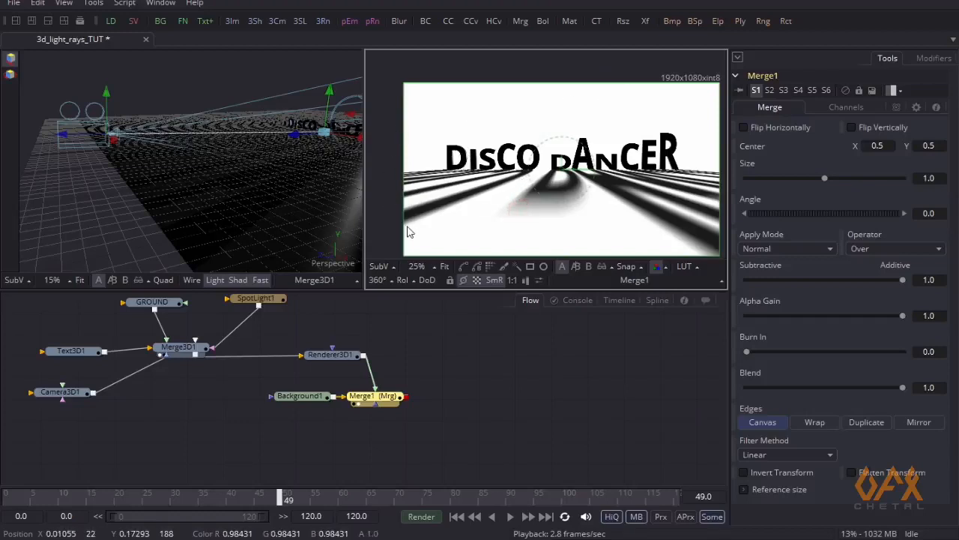
mouse_move(484, 177)
left_mouse_down()
mouse_move(711, 192)
mouse_move(549, 192)
mouse_move(559, 191)
left_mouse_up()
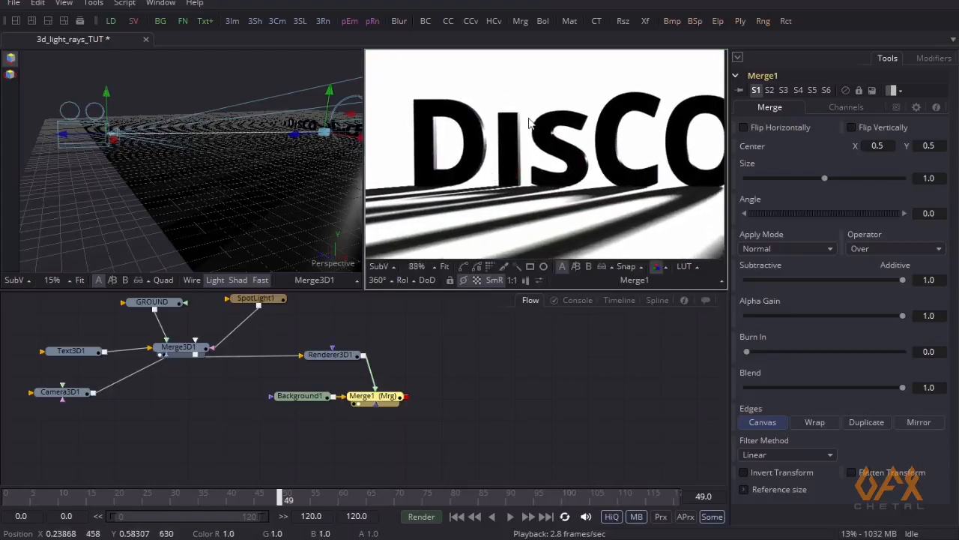
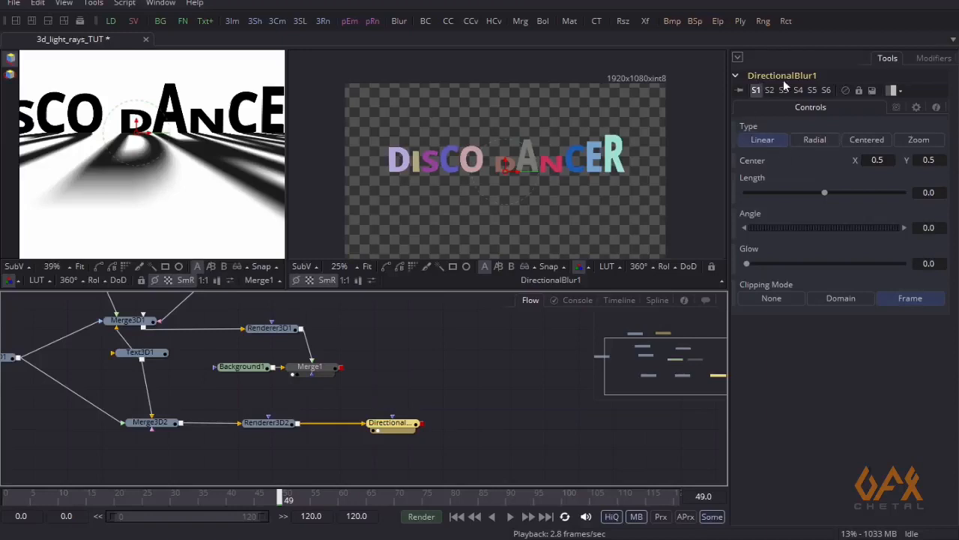
Step: Set DirectionalBlur1 to the Zoom type and turn off the checker underlay in its viewer
left_click(917, 141)
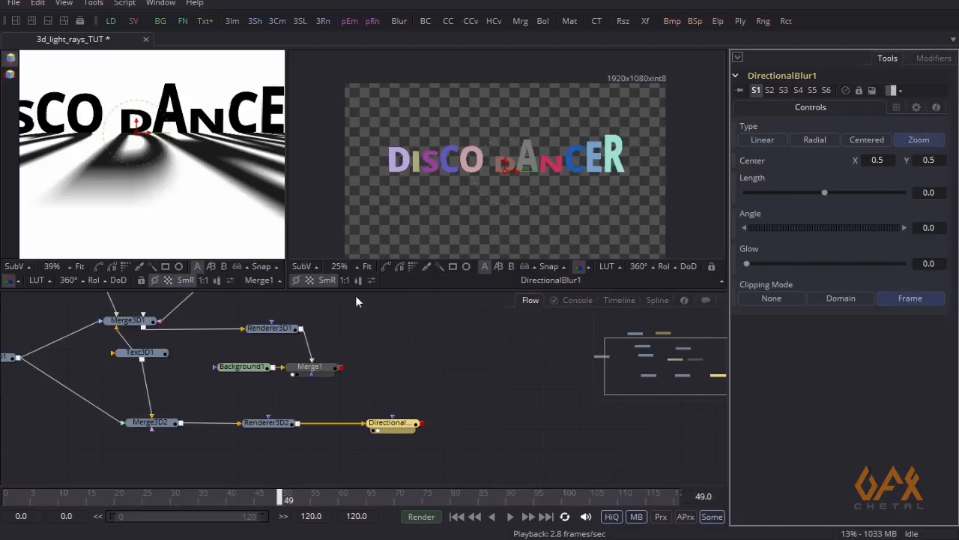
left_click(309, 280)
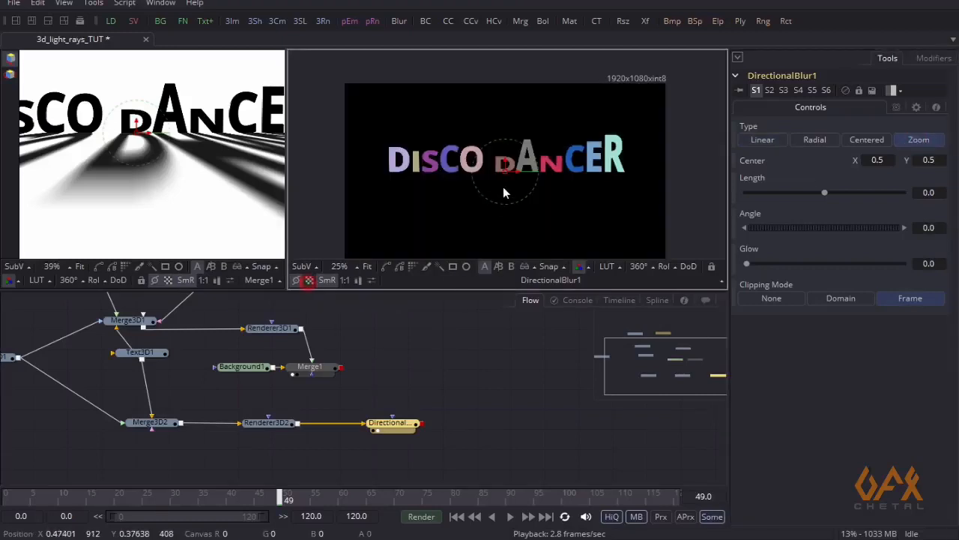
Step: Try a blur length of 1.0 on DirectionalBlur1 with its center moved up slightly to about X 0.498, Y 0.548
left_click_drag(826, 193, 912, 193)
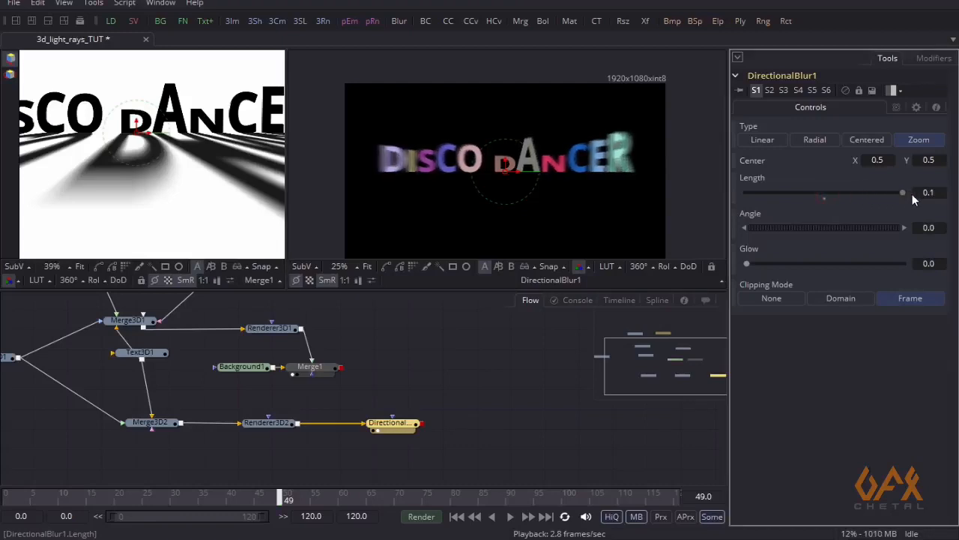
left_click(936, 192)
type("1")
key("Tab")
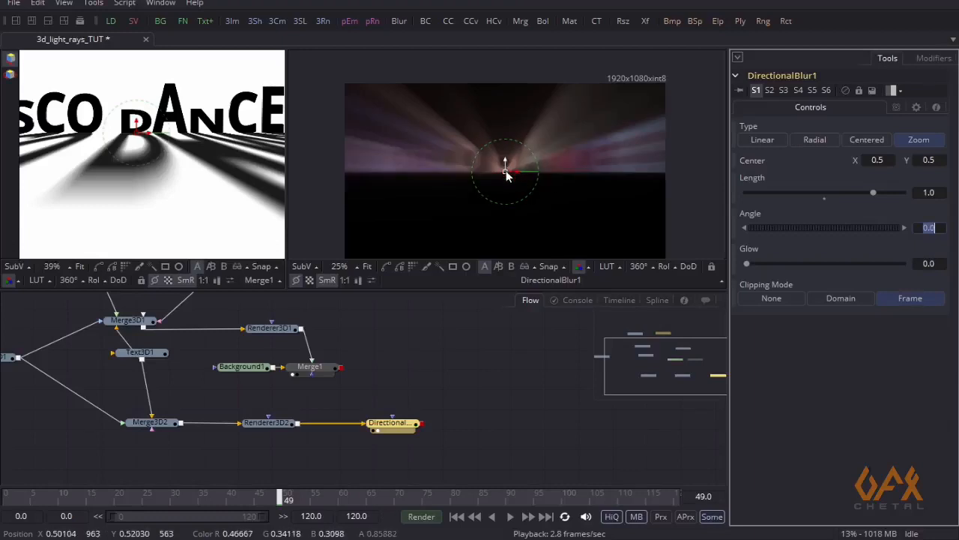
left_click_drag(507, 172, 507, 167)
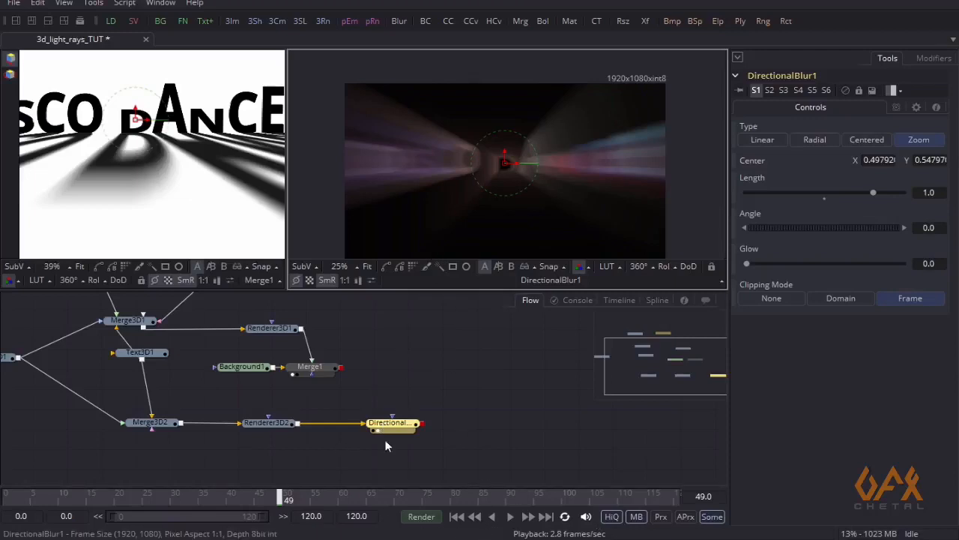
Step: Replace the DirectionalBlur1 node with a Resize node after Renderer3D2 and view its output
key("Delete")
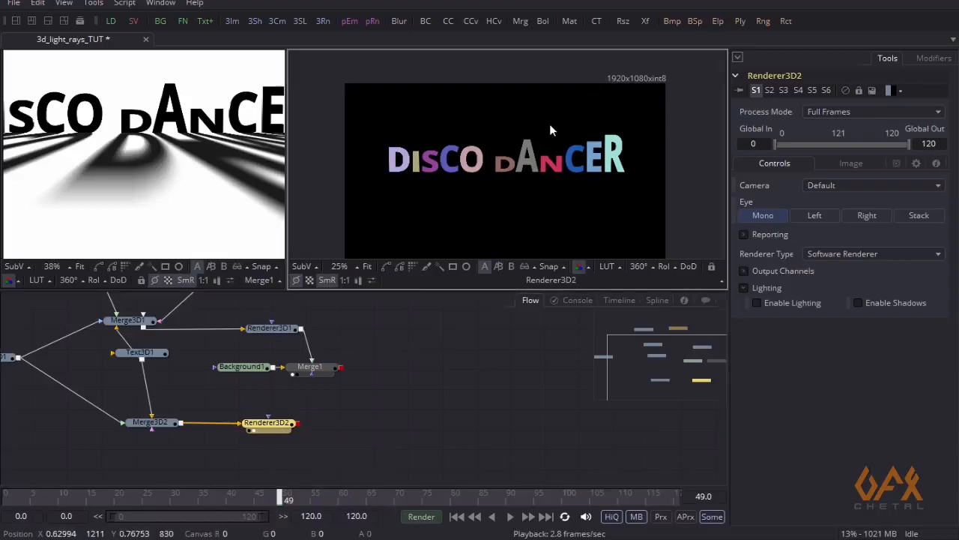
left_click_drag(550, 125, 558, 110)
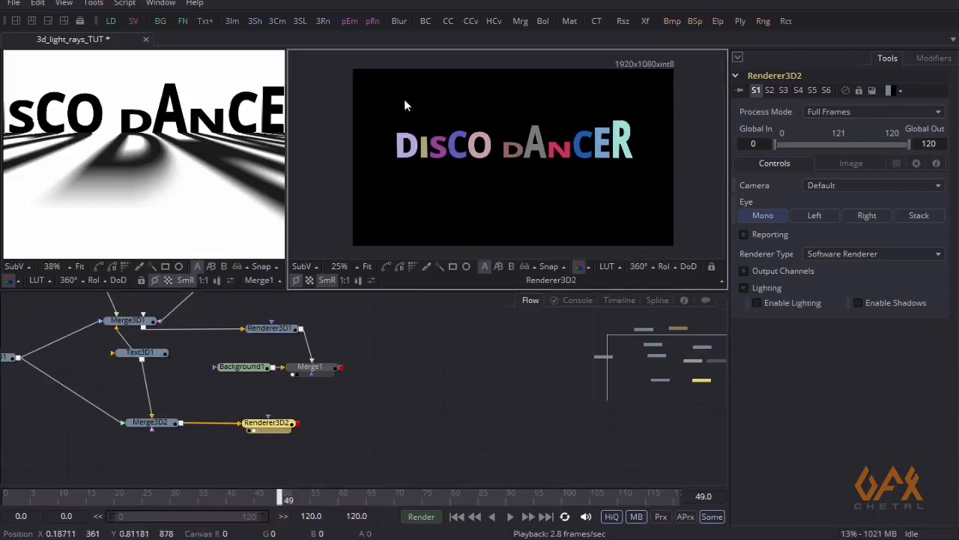
left_click(98, 4)
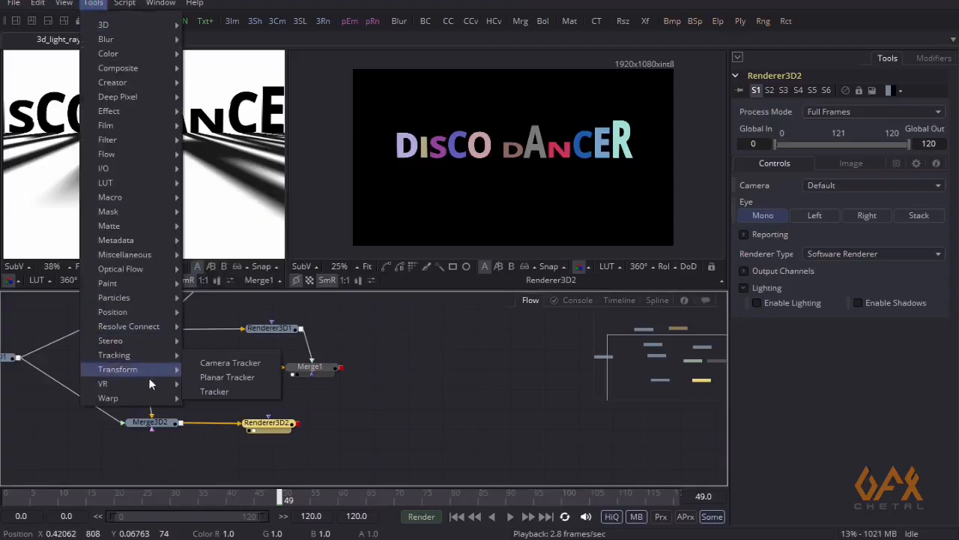
mouse_move(151, 371)
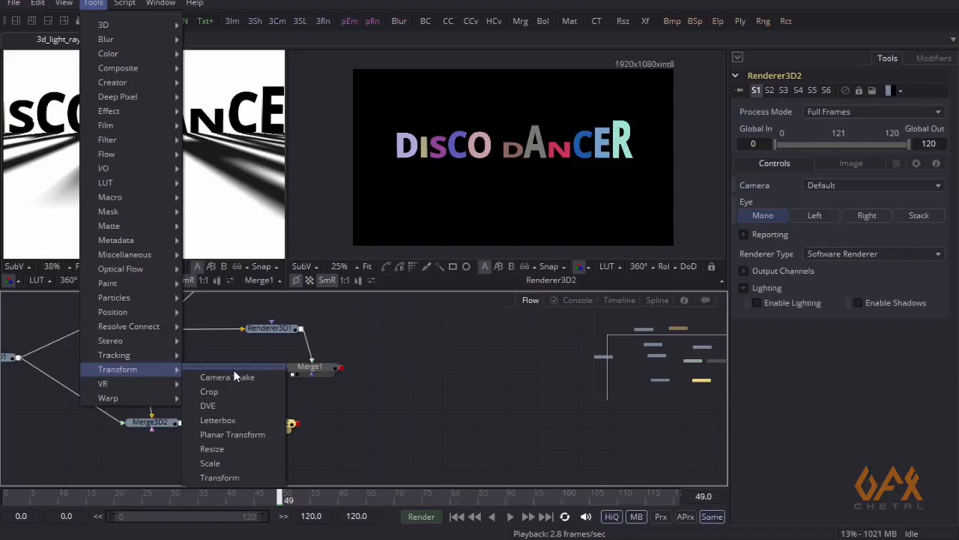
left_click(234, 446)
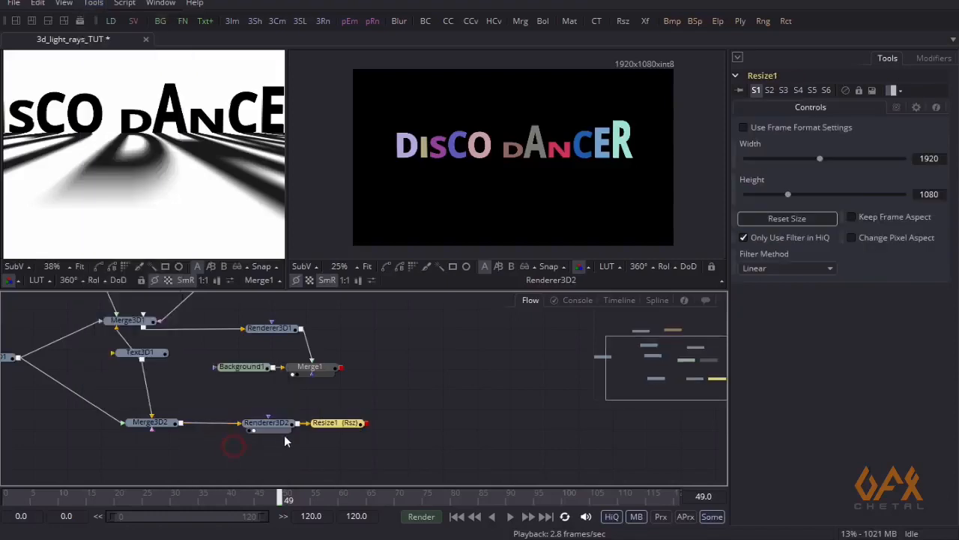
left_click_drag(331, 426, 357, 423)
key("2")
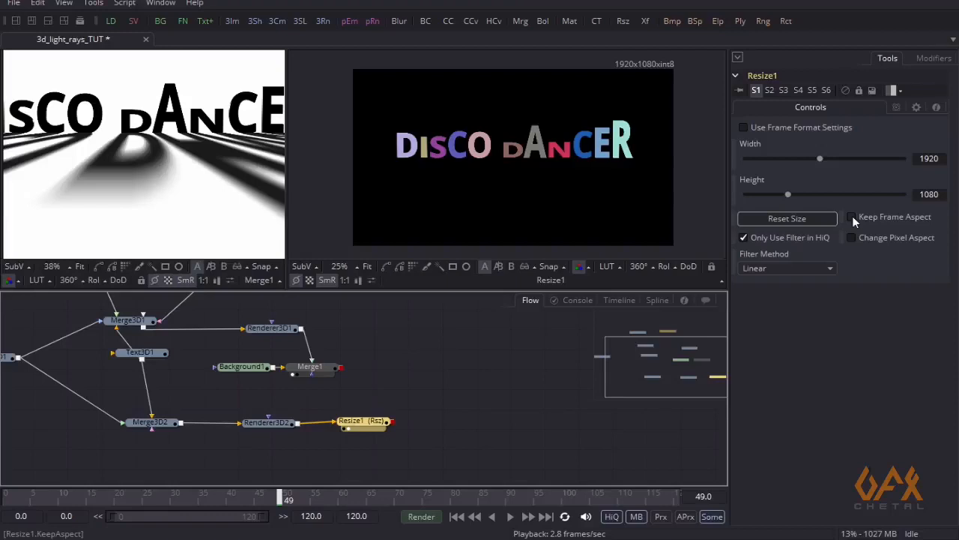
Step: Enable Keep Frame Aspect on Resize1 and set its width to 720
left_click(853, 216)
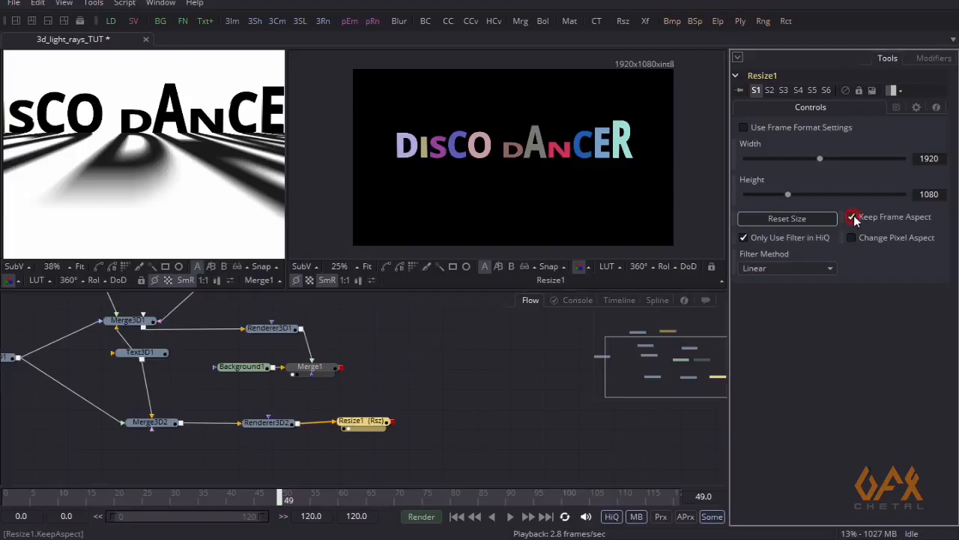
left_click(938, 159)
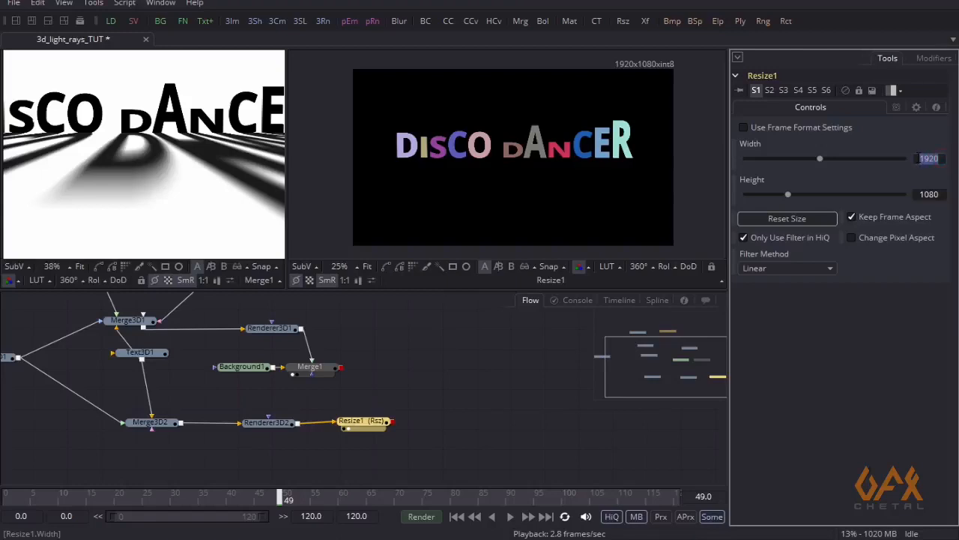
type("72")
key("Return")
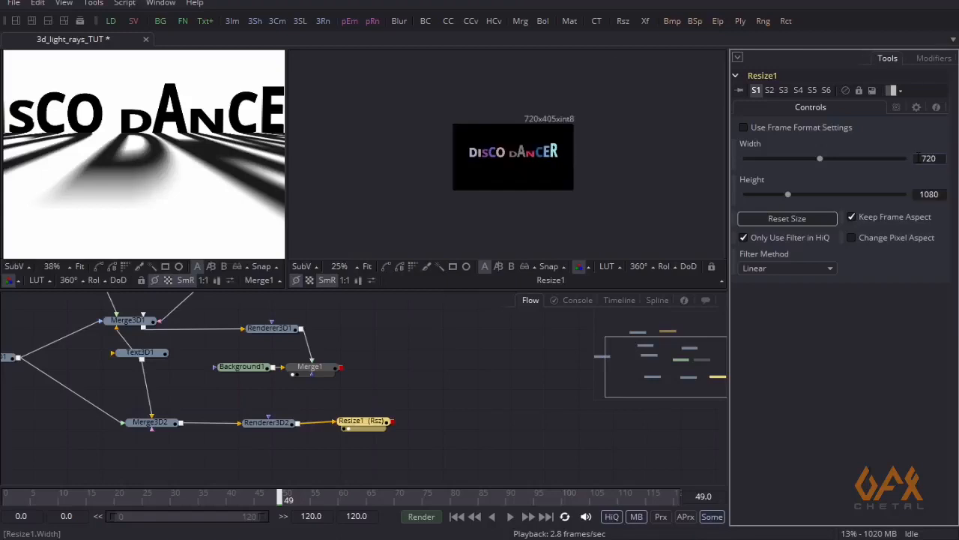
left_click(376, 166)
left_click_drag(385, 165, 451, 195)
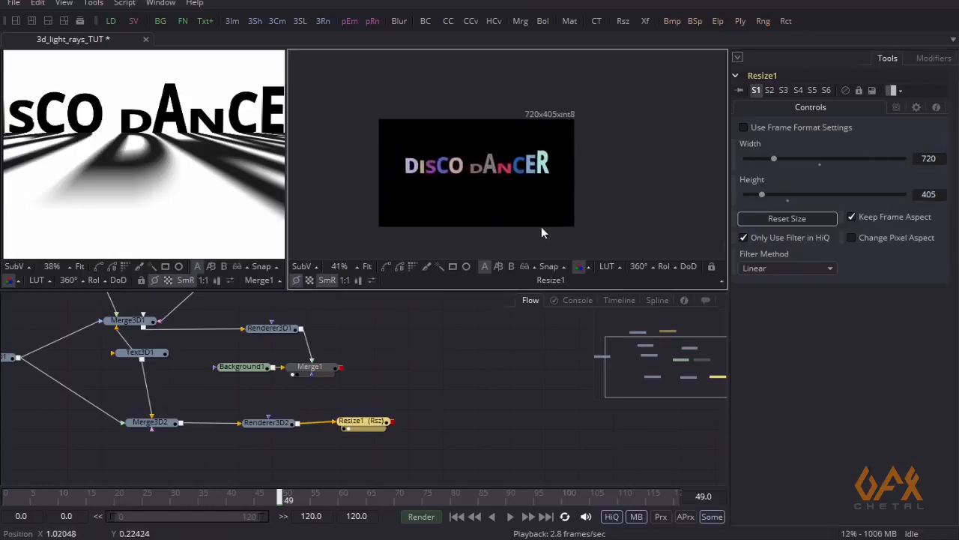
Step: Add a Directional Blur node after Resize1 and view its output
left_click(361, 426)
left_click(93, 3)
mouse_move(118, 40)
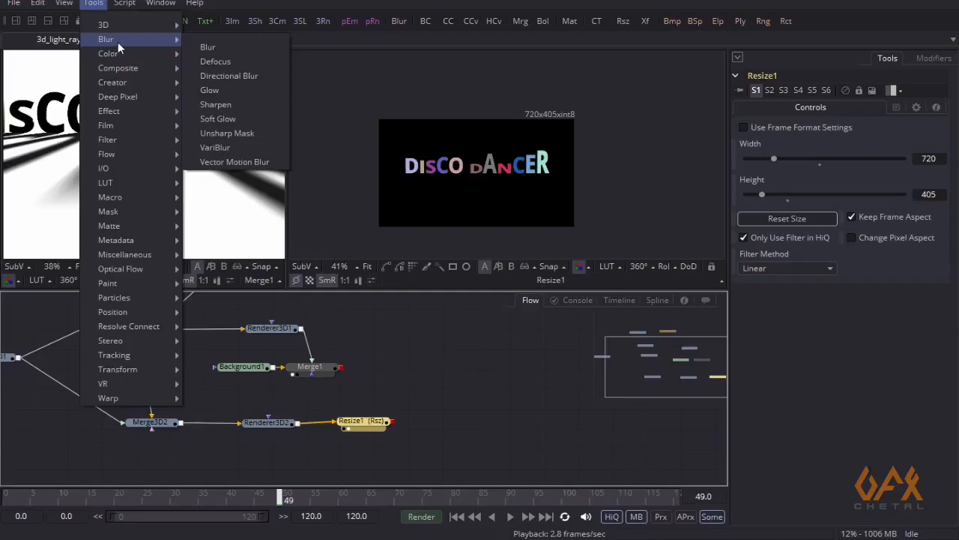
left_click(228, 75)
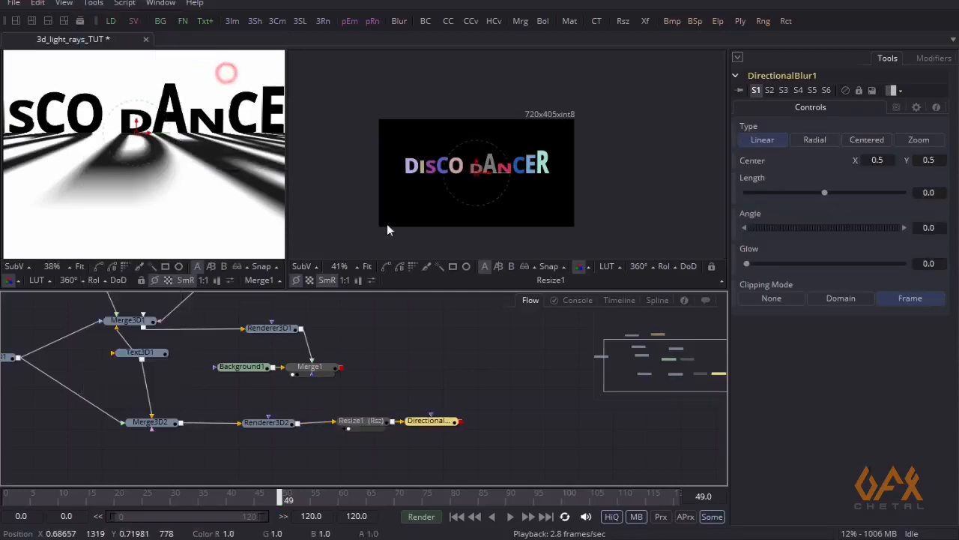
left_click_drag(449, 430, 467, 197)
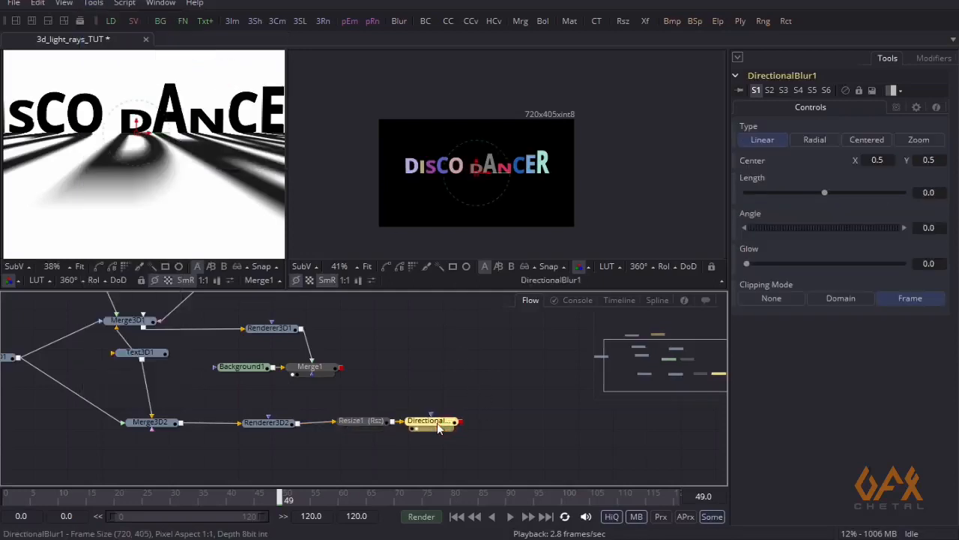
Step: Set DirectionalBlur1 to Zoom type with a length of 1.0 and move its center to about X 0.497, Y 0.573
left_click(918, 139)
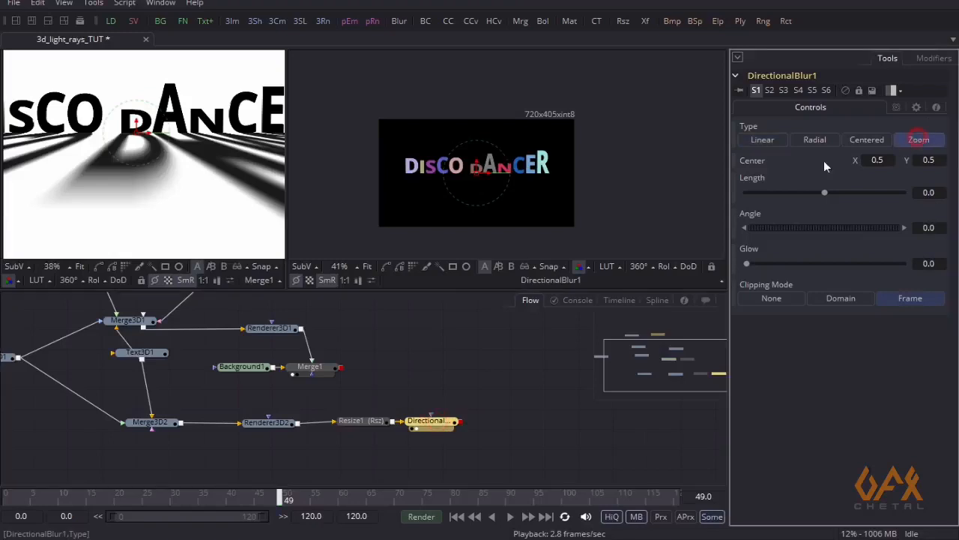
left_click(937, 193)
type("1")
key("Tab")
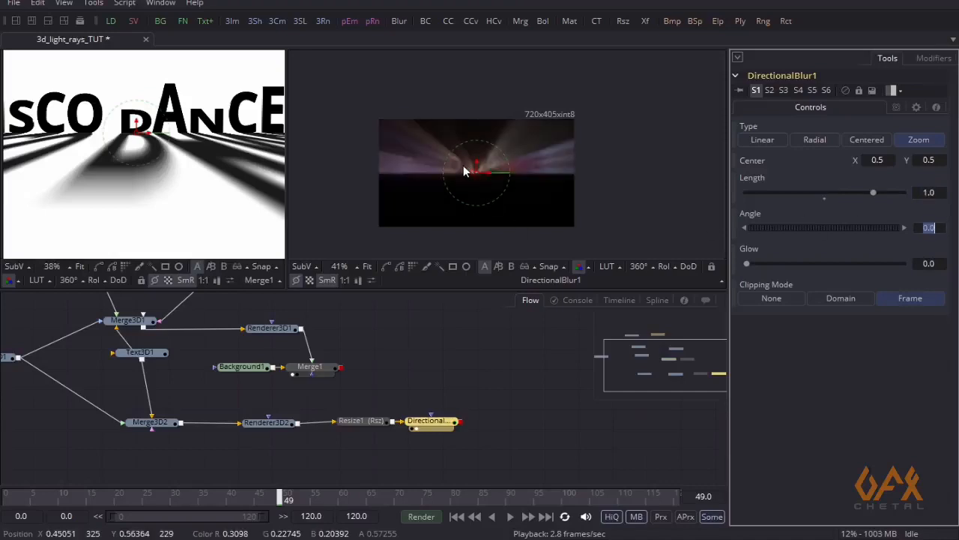
left_click_drag(480, 174, 477, 169)
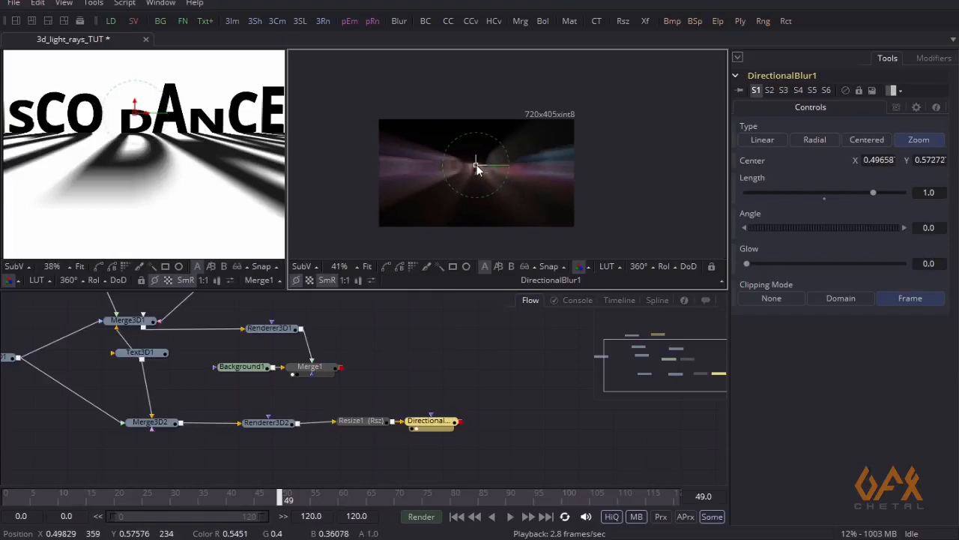
scroll(507, 187, "up", 3)
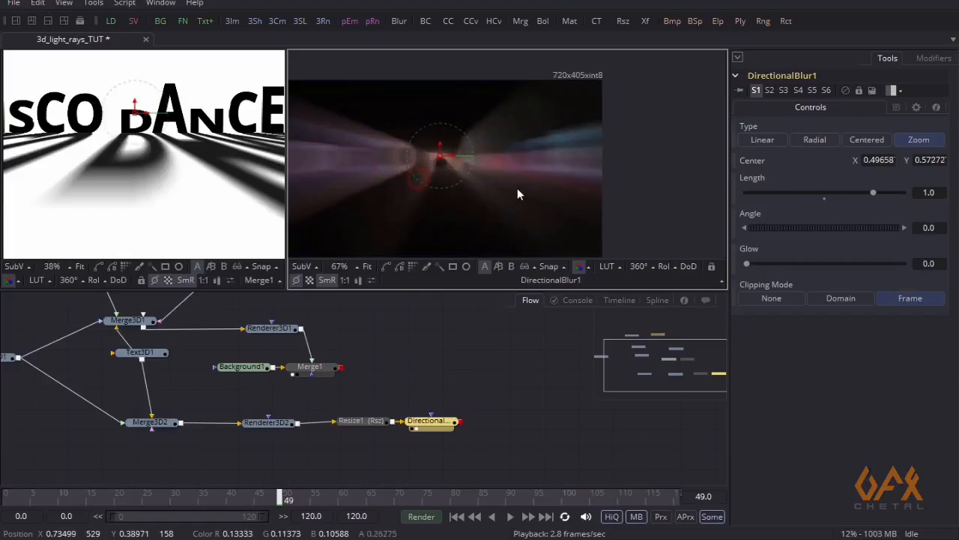
Step: Add a 1920 x 1080 Resize node after DirectionalBlur1 and view its output
left_click_drag(431, 420, 446, 420)
left_click(95, 3)
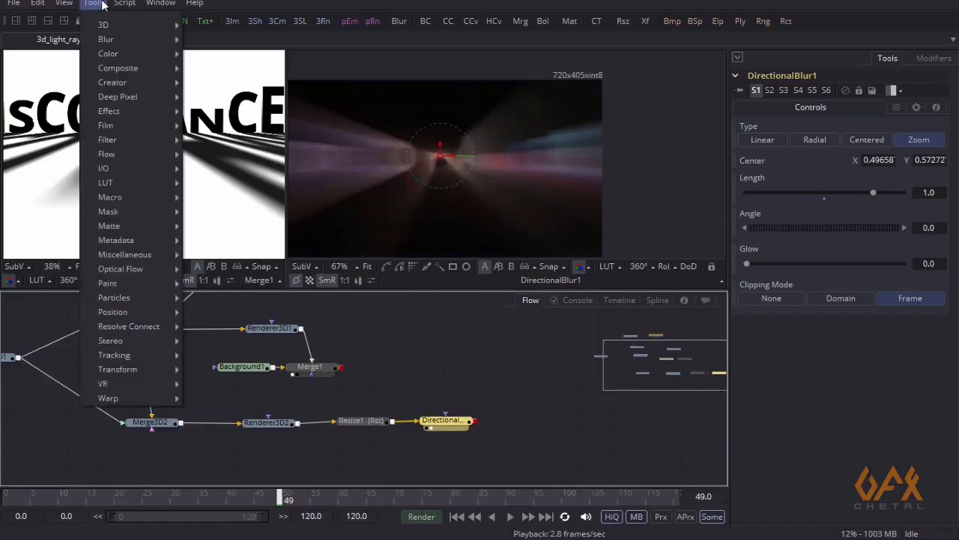
mouse_move(141, 373)
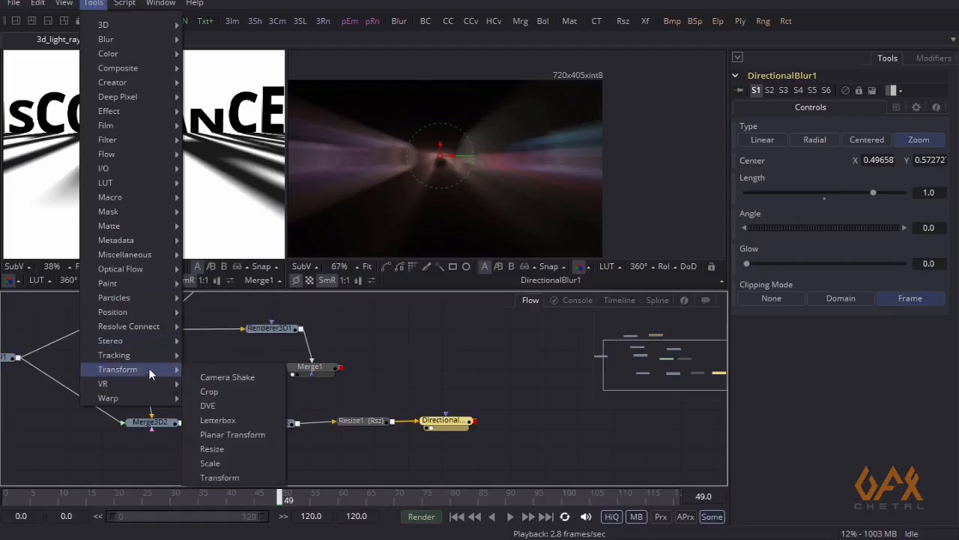
left_click(241, 450)
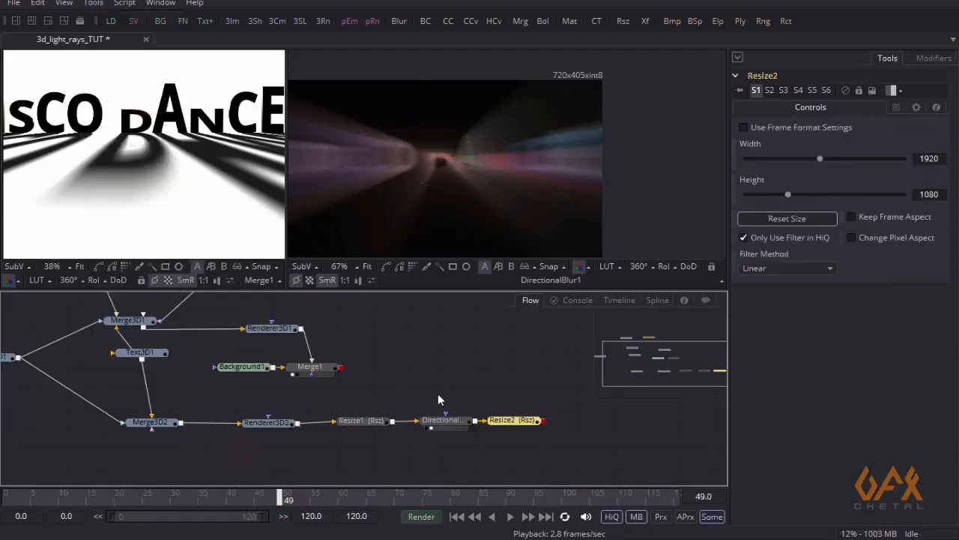
left_click_drag(514, 425, 485, 134)
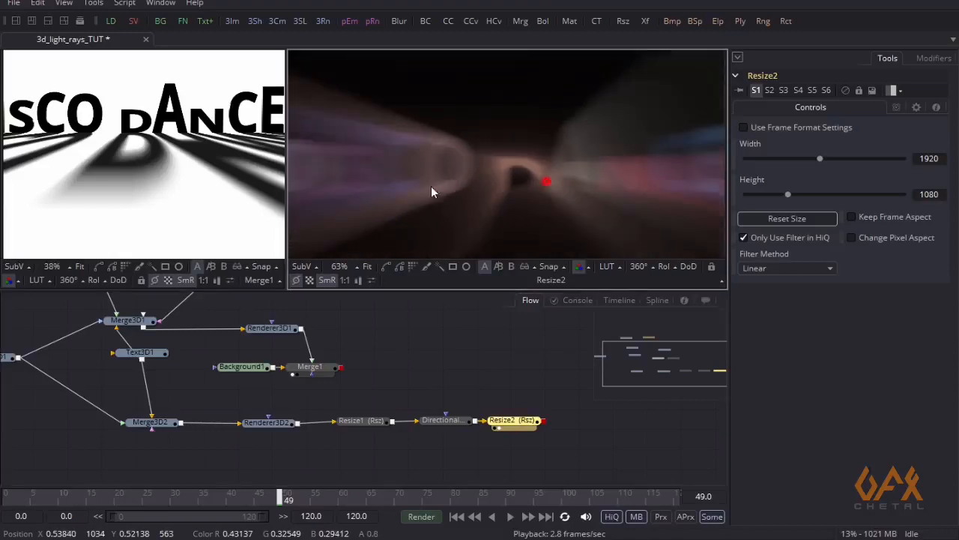
scroll(502, 192, "down", 3)
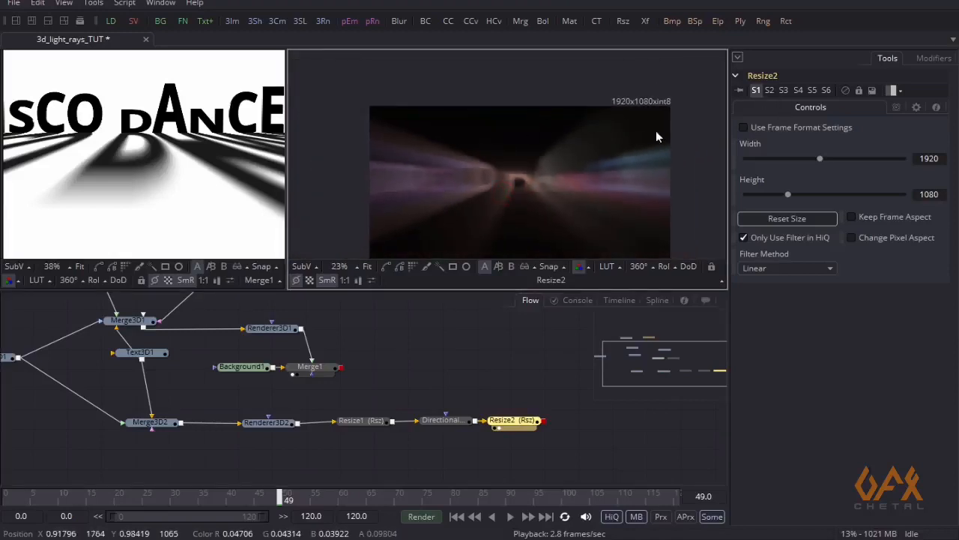
left_click_drag(464, 182, 430, 167)
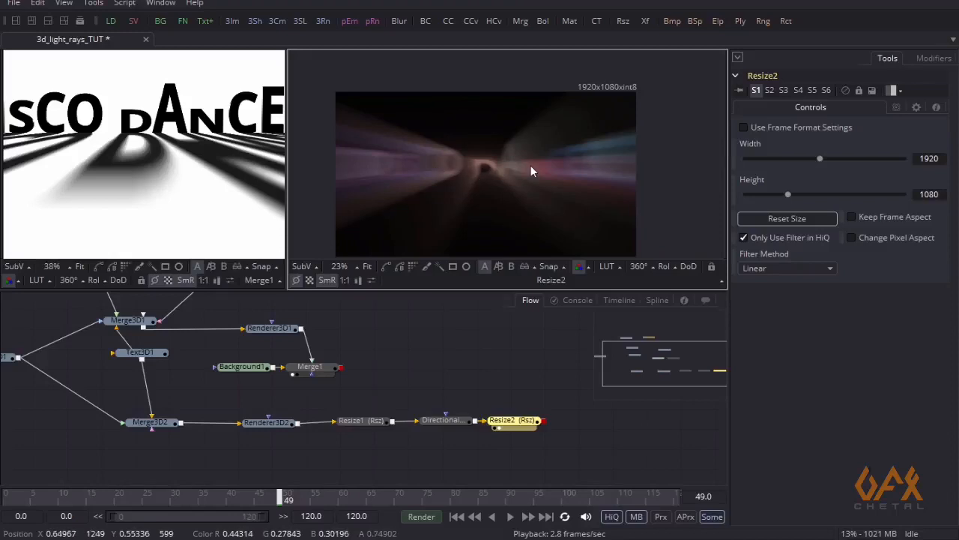
Step: Play the animation from the start of the timeline and set DirectionalBlur1's Glow to about 0.077
left_click_drag(9, 495, 3, 491)
left_click(511, 516)
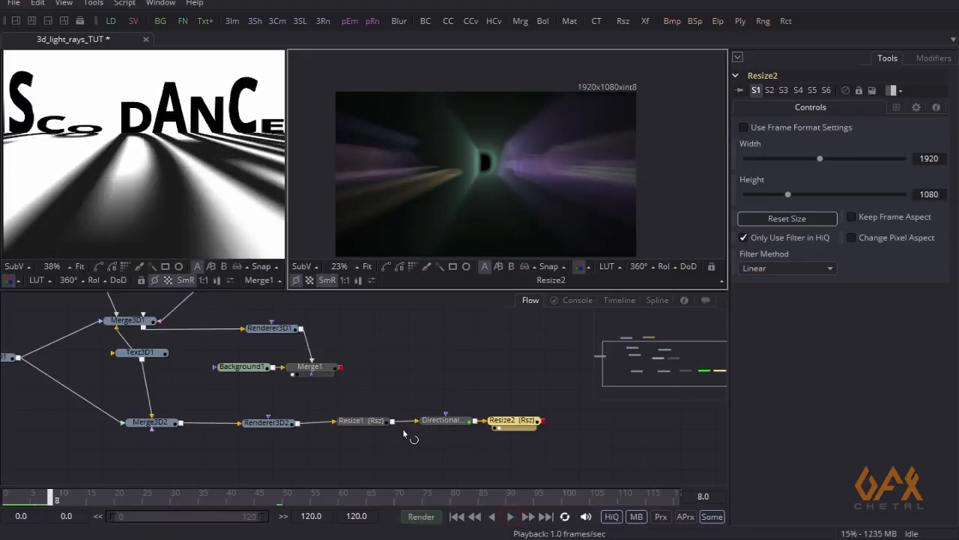
left_click(441, 429)
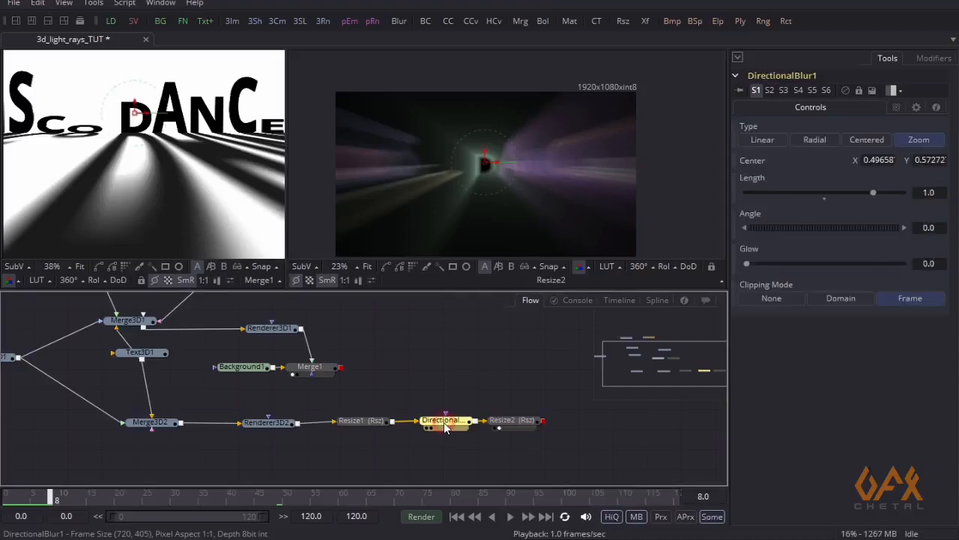
left_click_drag(746, 264, 757, 264)
Step: Move the resize and blur nodes away from Renderer3D2 and insert a Color Corrector right after the renderer
scroll(368, 365, "right", 2)
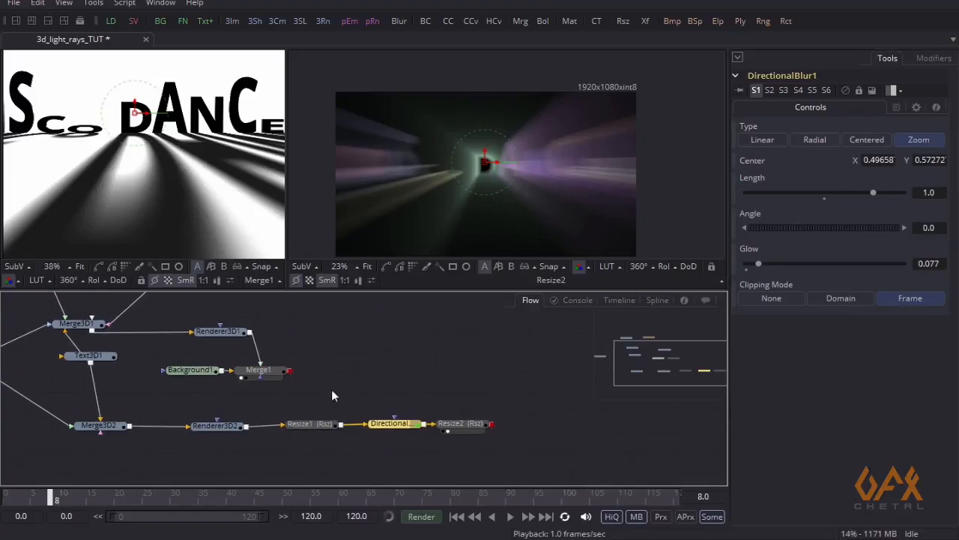
left_click_drag(278, 409, 523, 444)
left_click_drag(317, 430, 386, 432)
left_click(339, 414)
left_click_drag(227, 429, 431, 135)
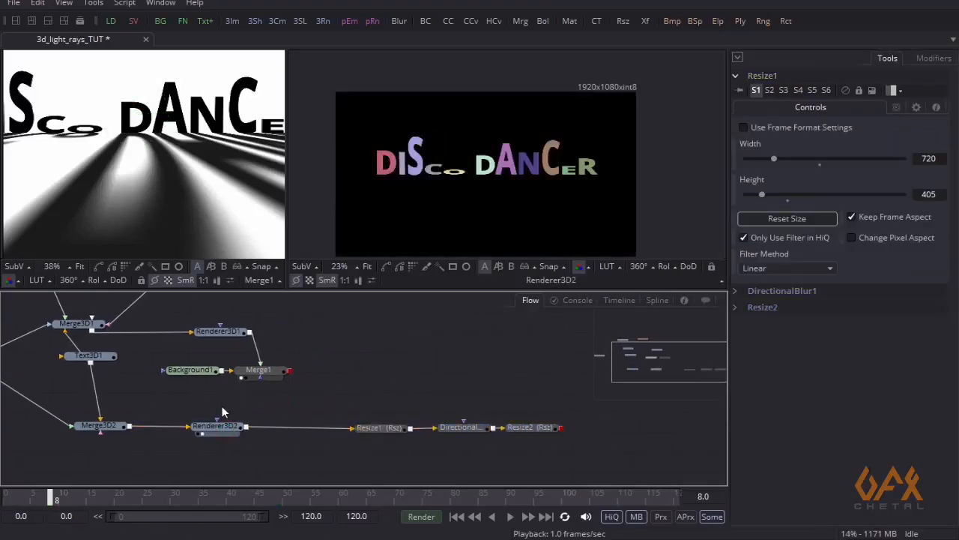
left_click(216, 426)
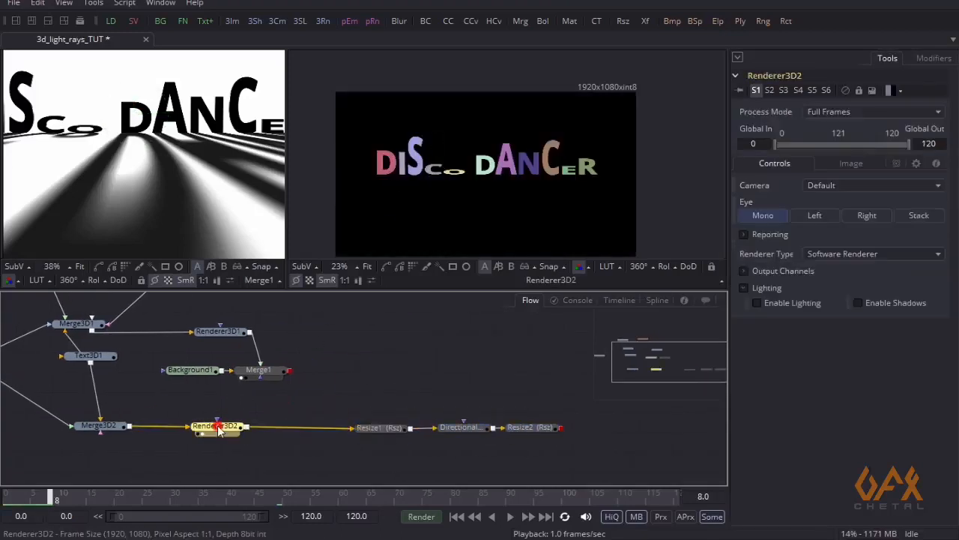
left_click(450, 22)
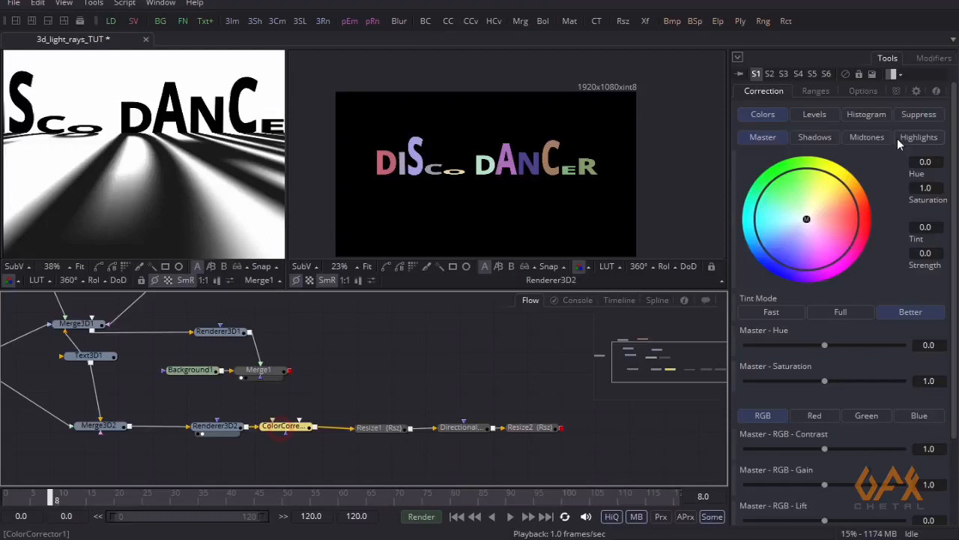
Step: Set the Master Saturation of ColorCorrector1 to 2.0 and view its output
left_click_drag(956, 214, 958, 264)
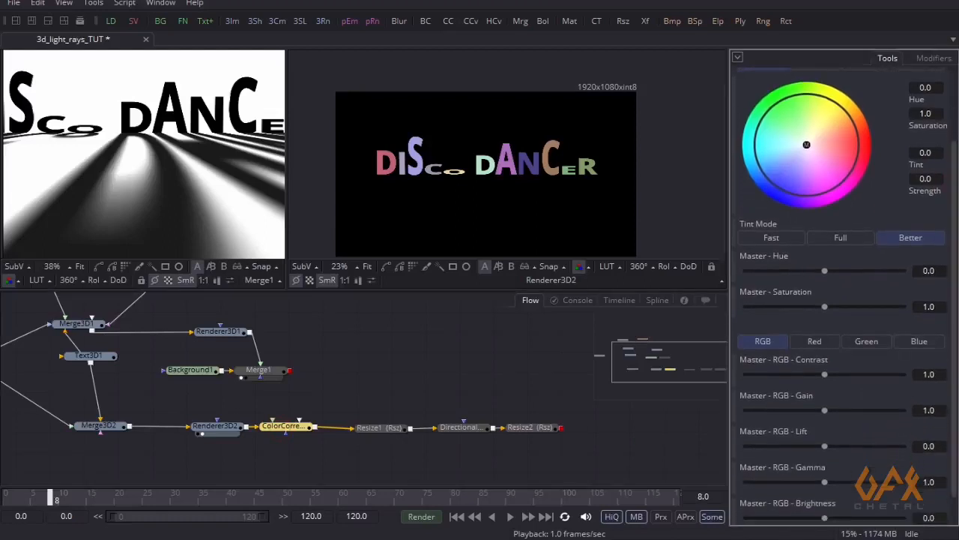
left_click_drag(824, 306, 914, 305)
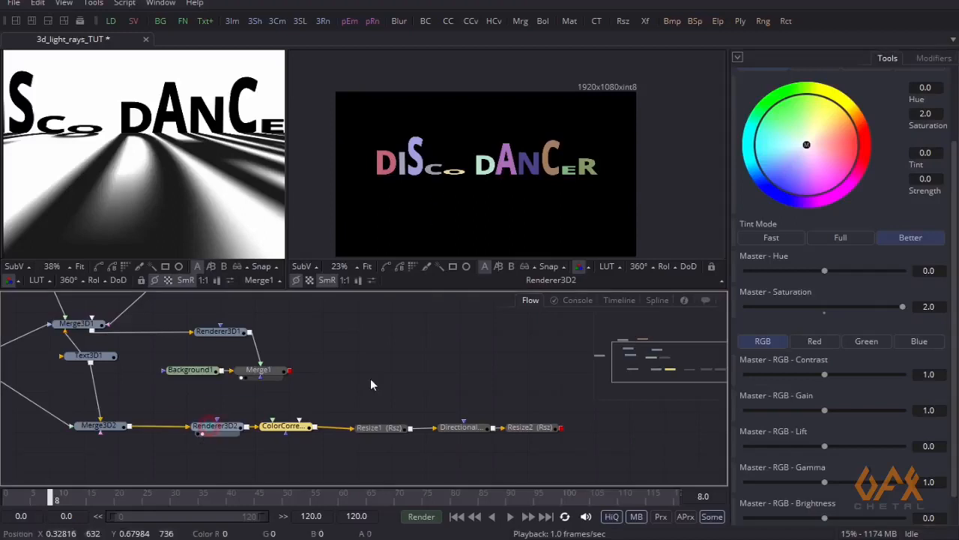
left_click_drag(284, 426, 476, 183)
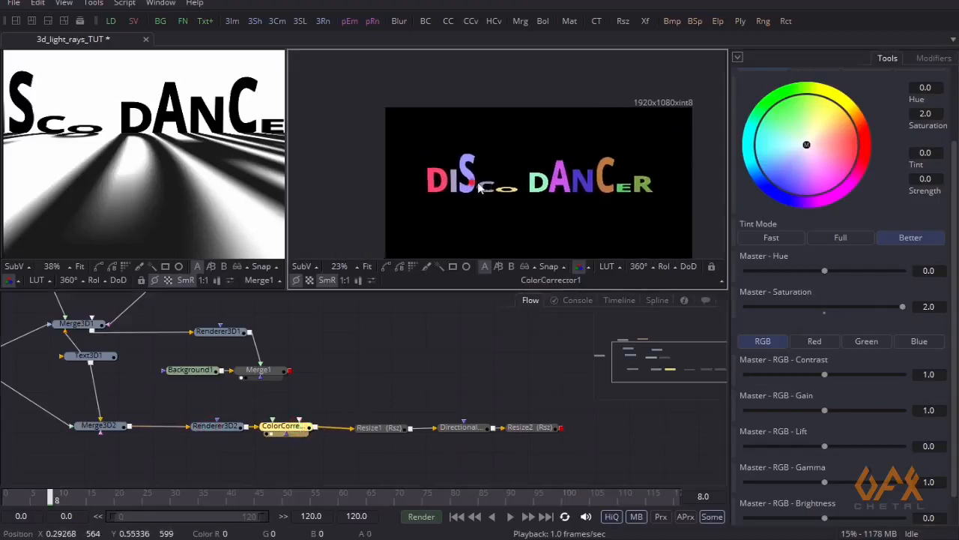
scroll(500, 195, "up", 2)
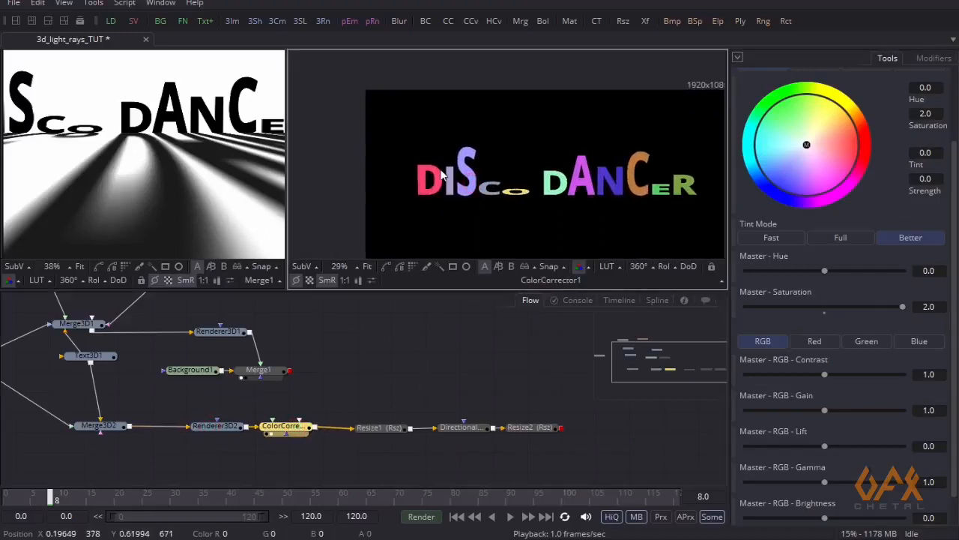
Step: View the outputs of Resize1, DirectionalBlur1 and Resize2 in turn to check the saturated light rays
left_click_drag(379, 429, 380, 230)
left_click_drag(380, 229, 439, 229)
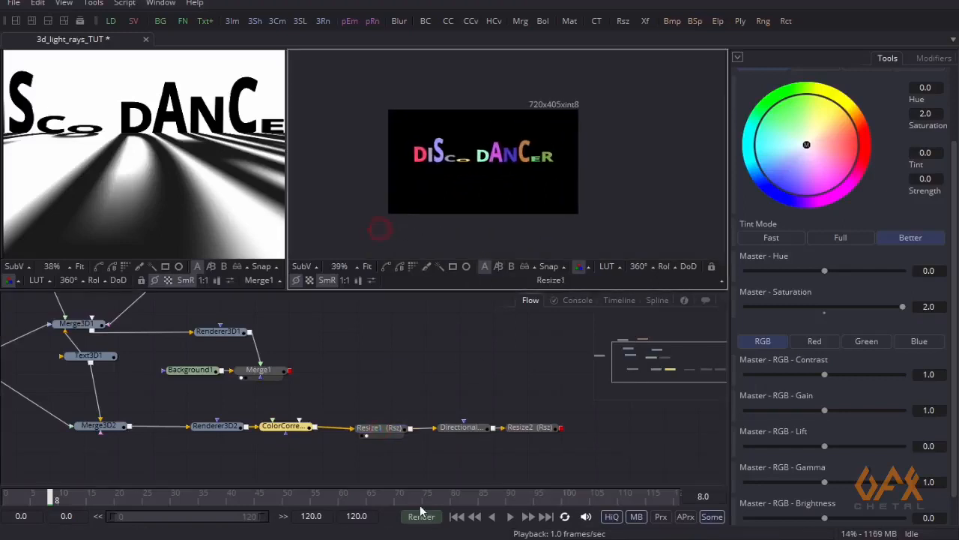
left_click_drag(465, 430, 454, 186)
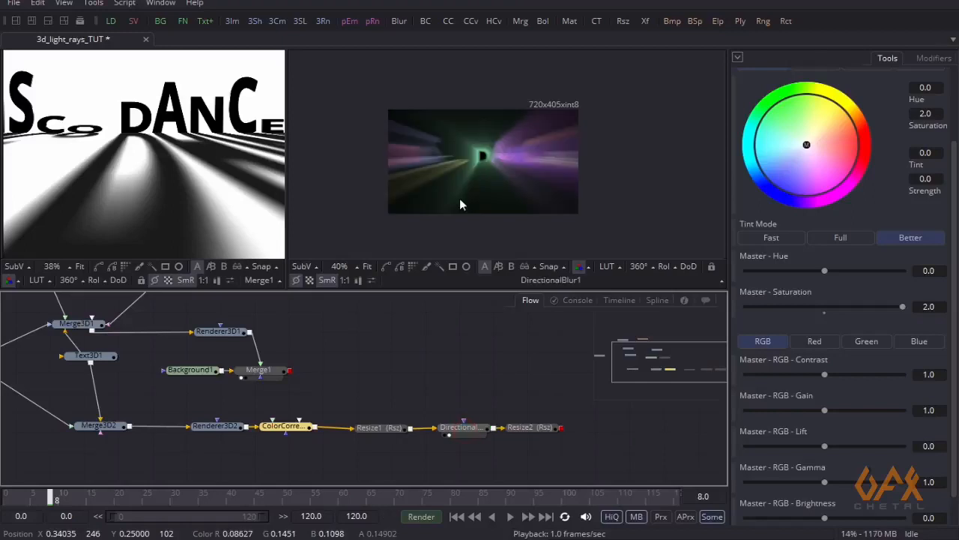
left_click_drag(542, 429, 506, 222)
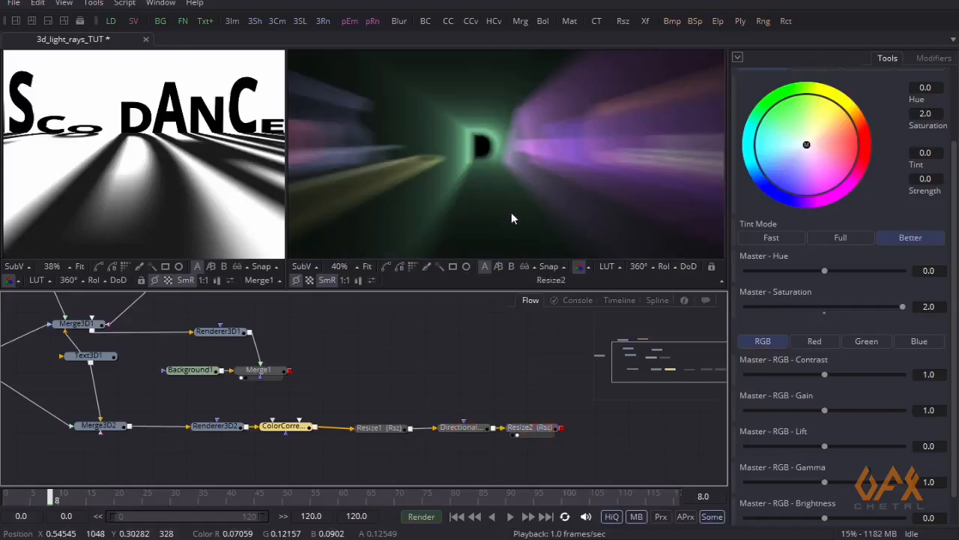
scroll(475, 178, "down", 2)
left_click_drag(576, 171, 533, 171)
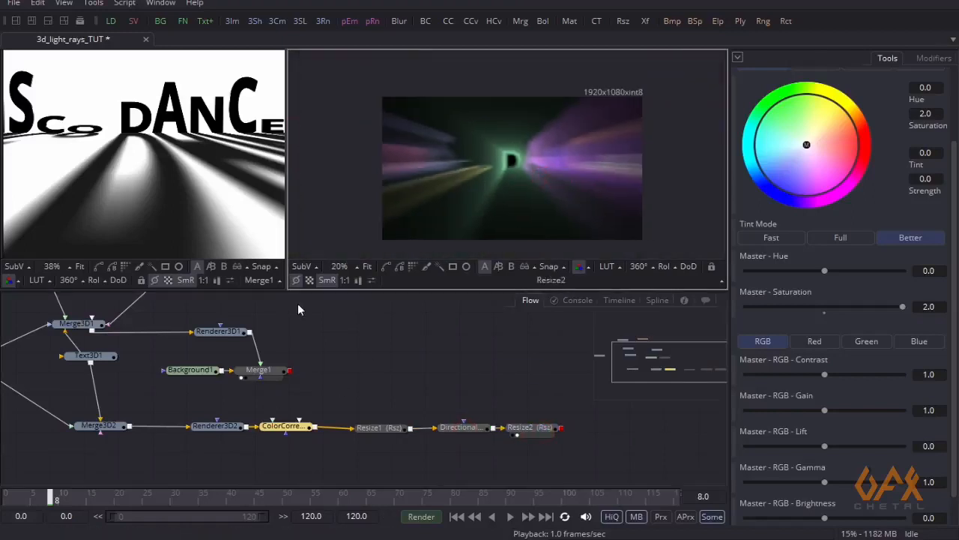
Step: Move the whole node chain starting at Renderer3D2 farther away from Merge3D2 in the flow
left_click_drag(218, 408, 205, 398)
left_click_drag(160, 428, 112, 422)
left_click_drag(283, 412, 577, 424)
left_click_drag(156, 413, 304, 381)
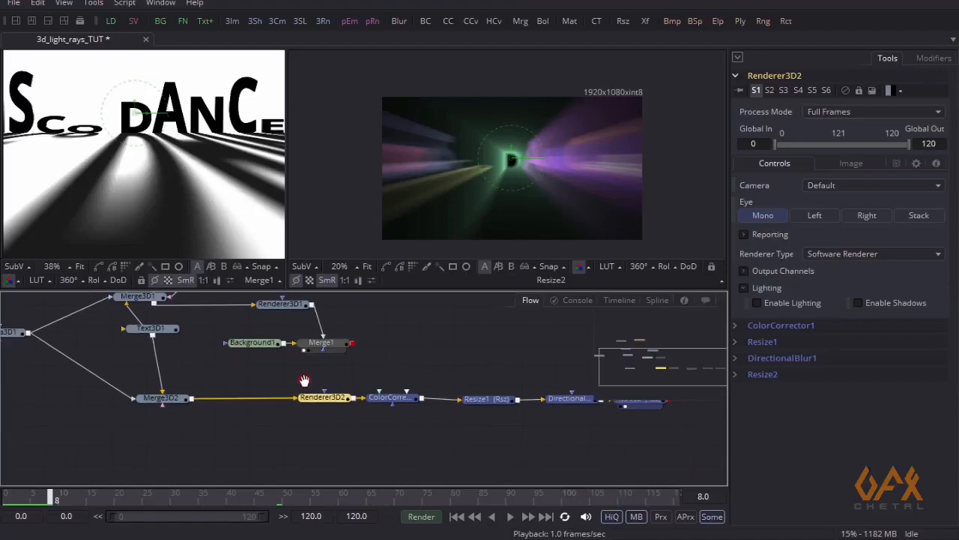
left_click_drag(212, 396, 198, 397)
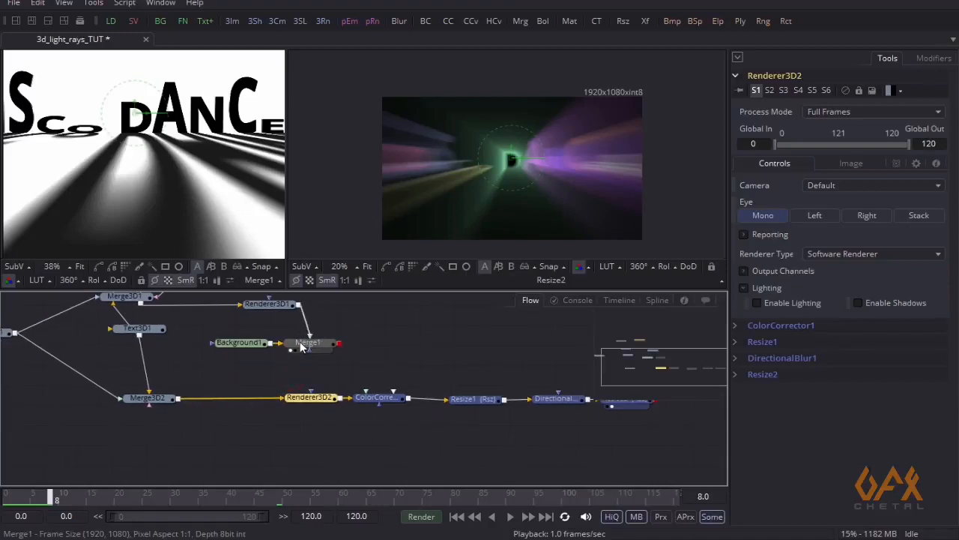
Step: View Merge1's output in the second viewer and examine the edges of the DISCO letters up close
left_click_drag(301, 345, 435, 127)
scroll(311, 208, "up", 4)
left_click_drag(409, 177, 485, 83)
left_click_drag(487, 129, 560, 73)
left_click_drag(410, 178, 535, 173)
scroll(387, 103, "up", 5)
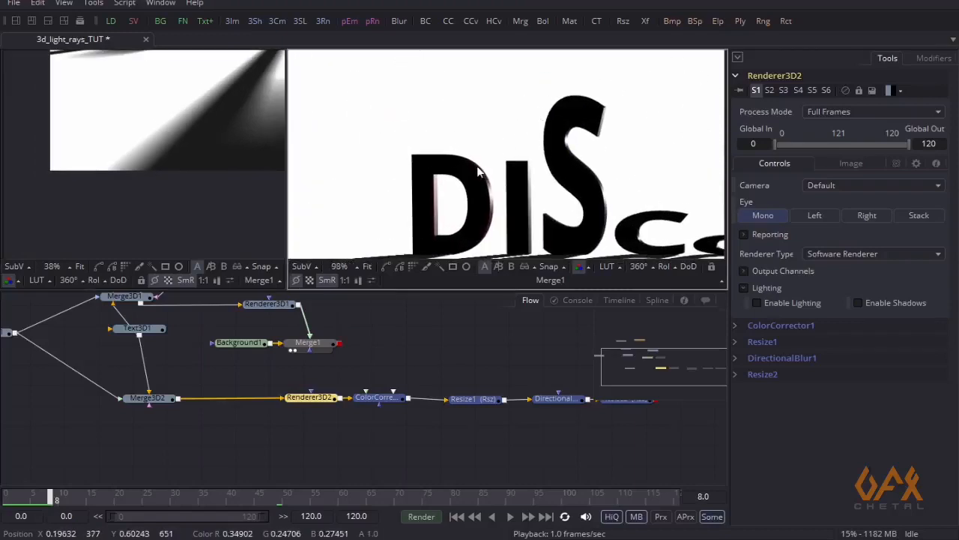
scroll(490, 154, "down", 1)
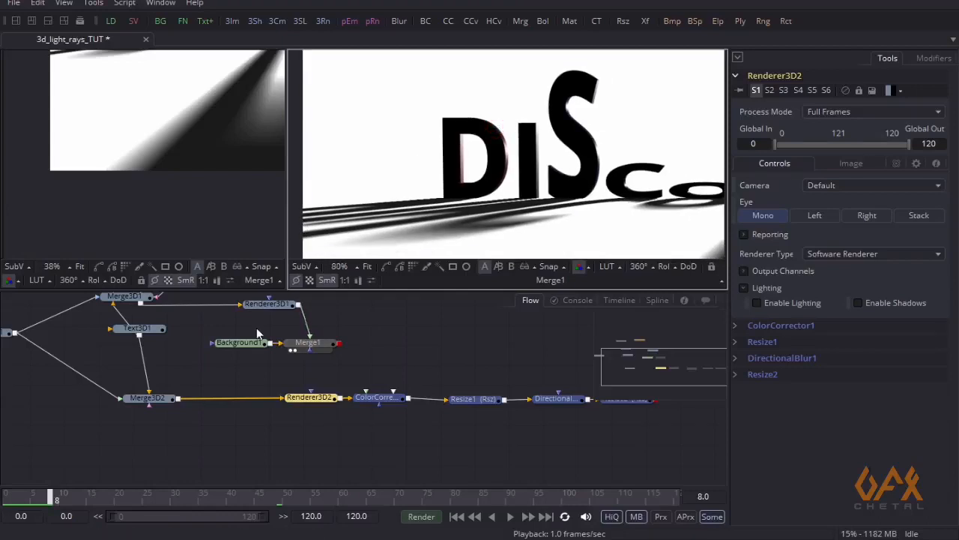
Step: Add a Merge node below the color-corrected chain and connect ColorCorrector1 to its background input
left_click(237, 446)
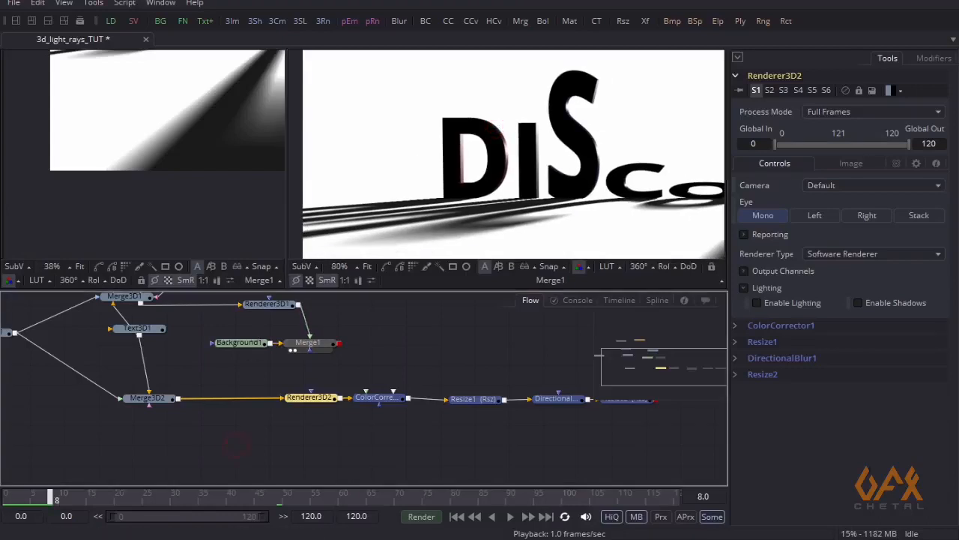
left_click_drag(521, 22, 325, 381)
left_click_drag(318, 442, 419, 453)
left_click_drag(392, 354, 323, 327)
key("2")
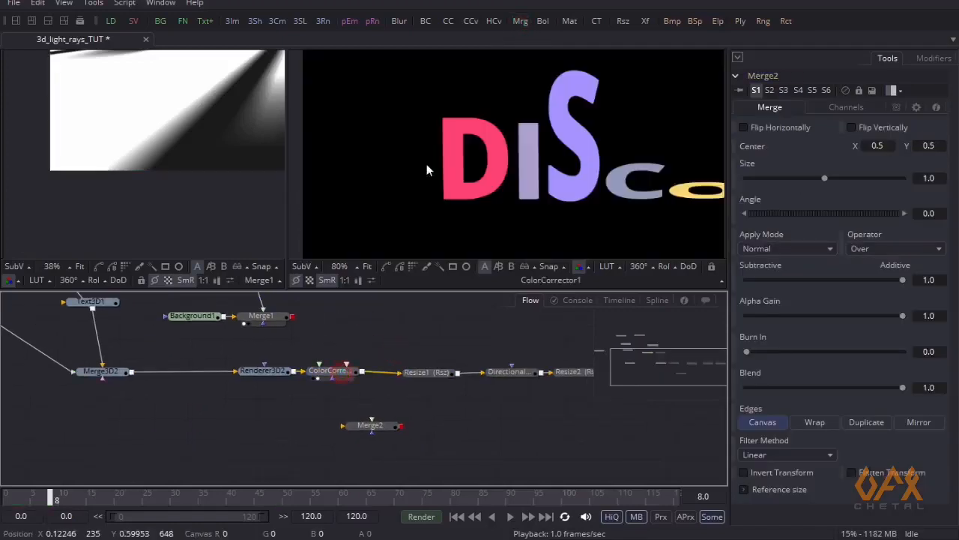
left_click_drag(362, 373, 410, 430)
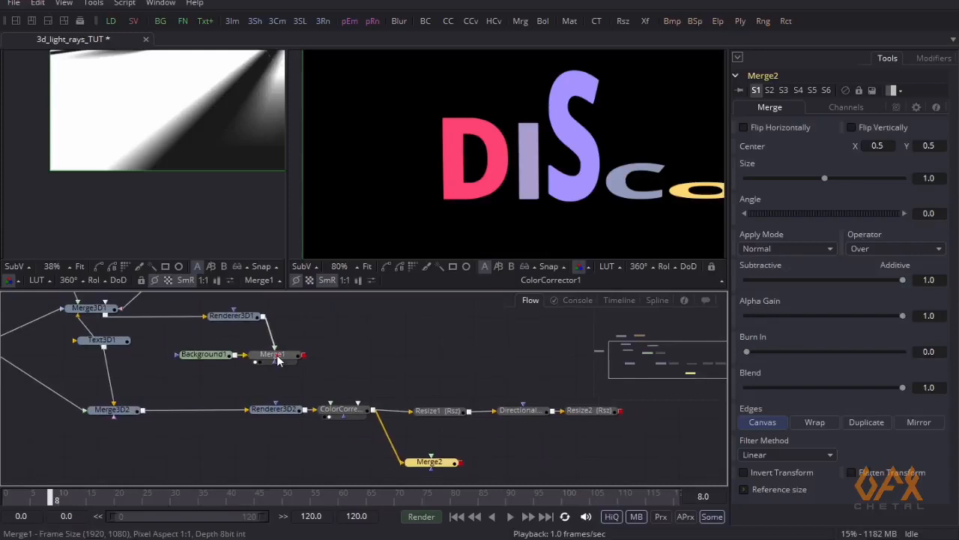
Step: Connect Merge1 to the foreground input of Merge2 and view Merge2's output
left_click_drag(142, 126, 130, 215)
scroll(129, 209, "down", 2)
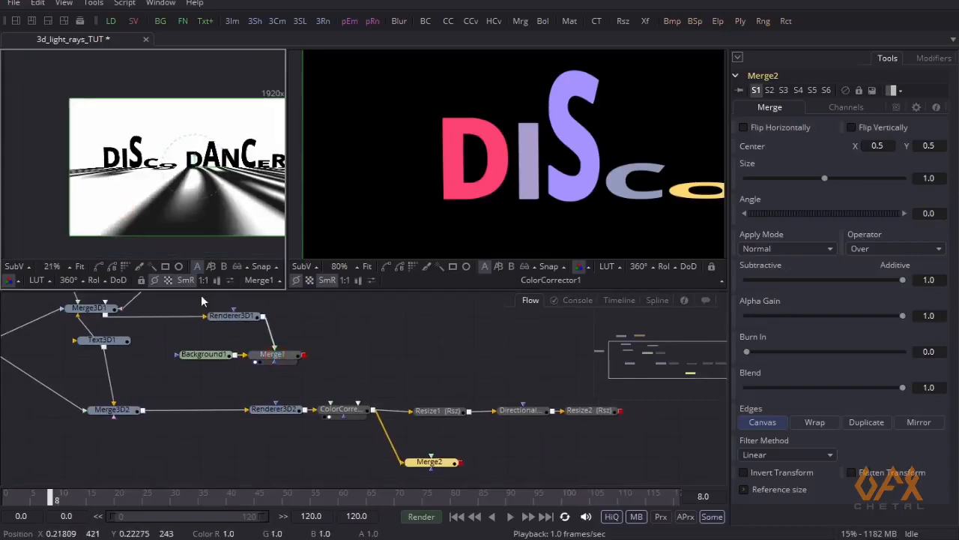
left_click_drag(305, 355, 413, 176)
left_click(446, 455)
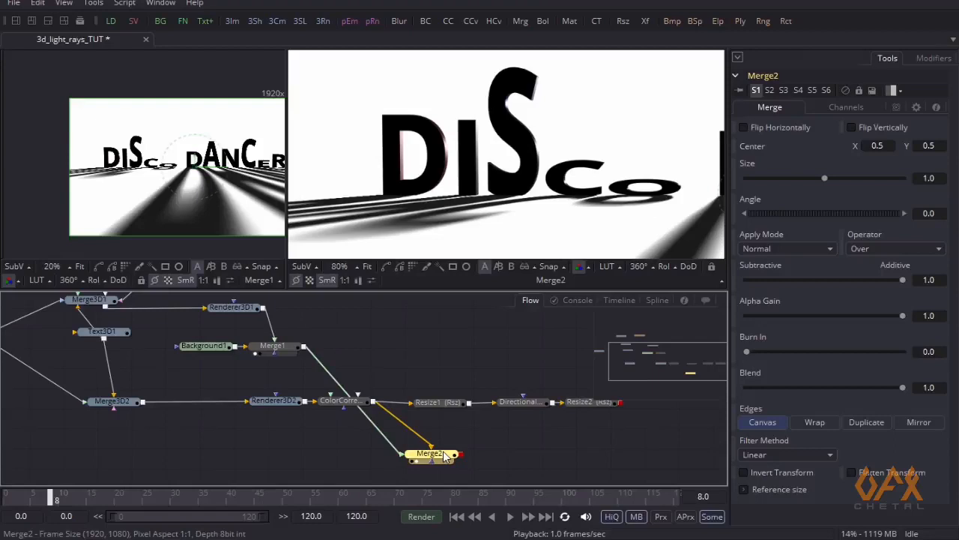
Step: Set the Apply Mode of Merge2 to Multiply and check the merged text
left_click(772, 248)
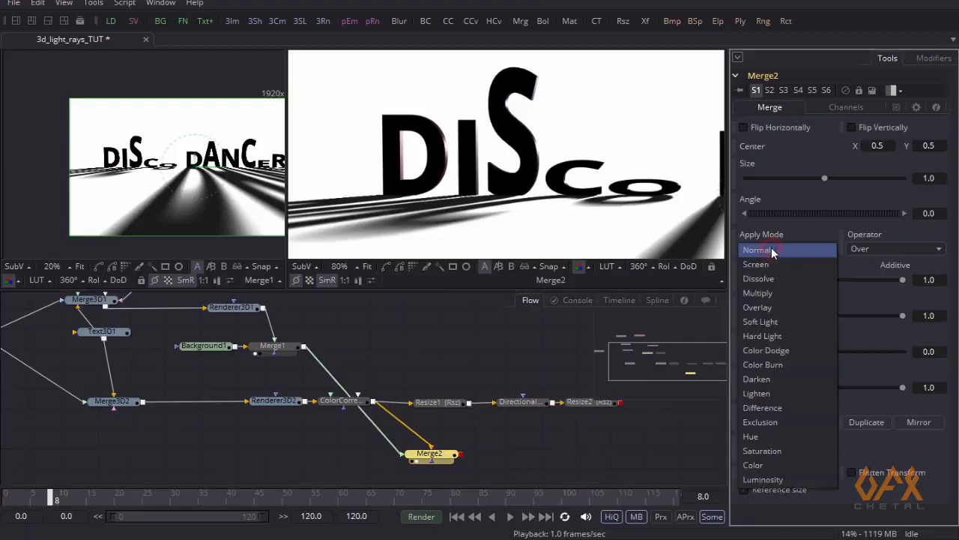
left_click(773, 292)
scroll(496, 171, "down", 2)
left_click_drag(422, 156, 338, 161)
scroll(402, 180, "up", 1)
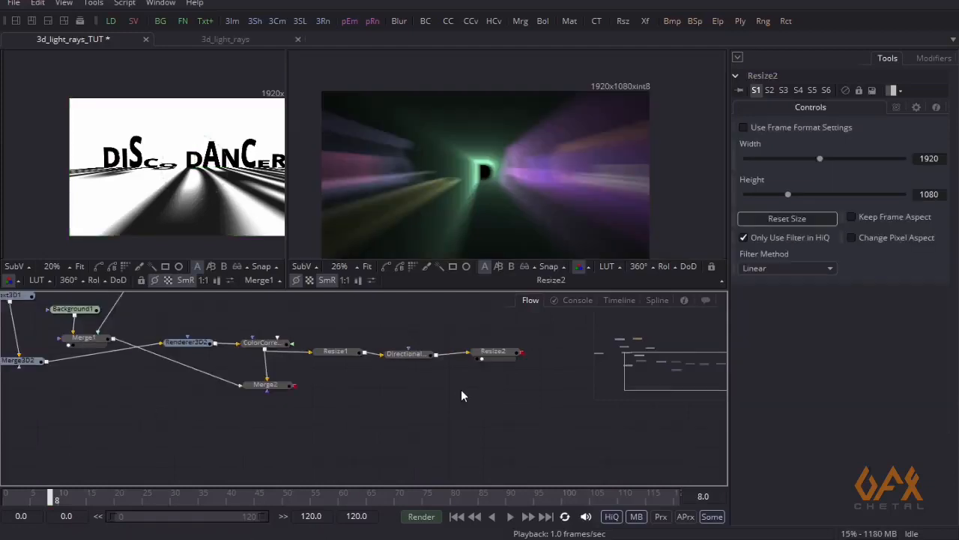
Step: Add a Merge node below Resize2 and connect Resize2 to its background input
left_click_drag(462, 396, 451, 387)
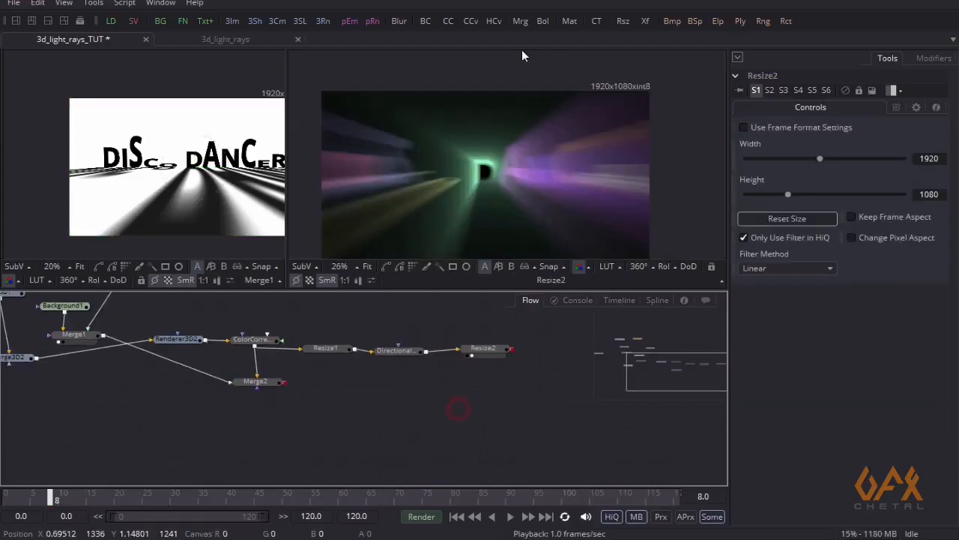
left_click_drag(521, 21, 496, 398)
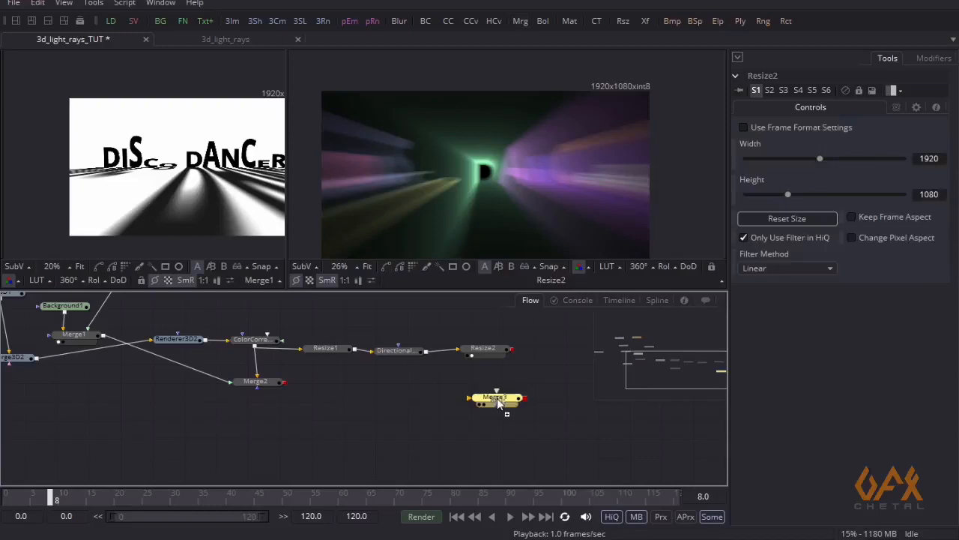
left_click(488, 349)
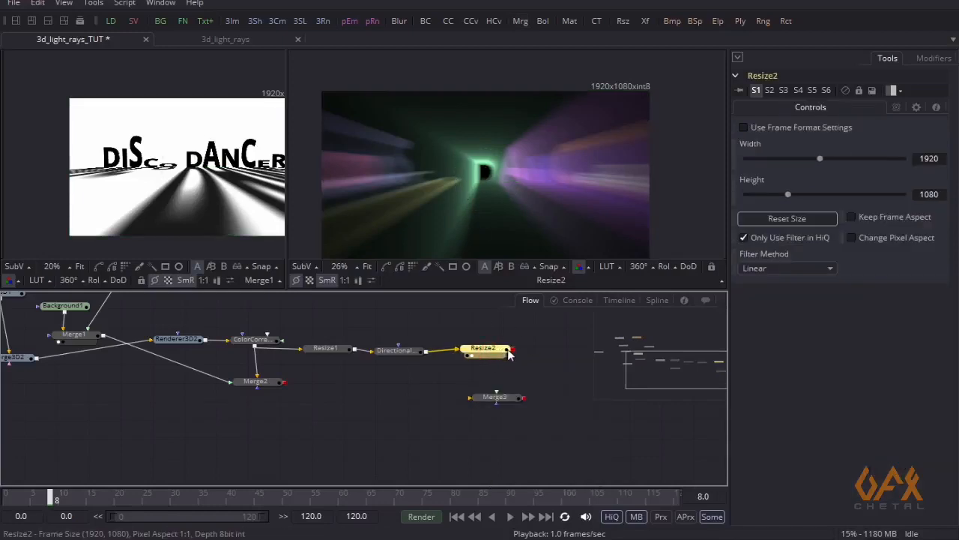
left_click_drag(452, 179, 469, 157)
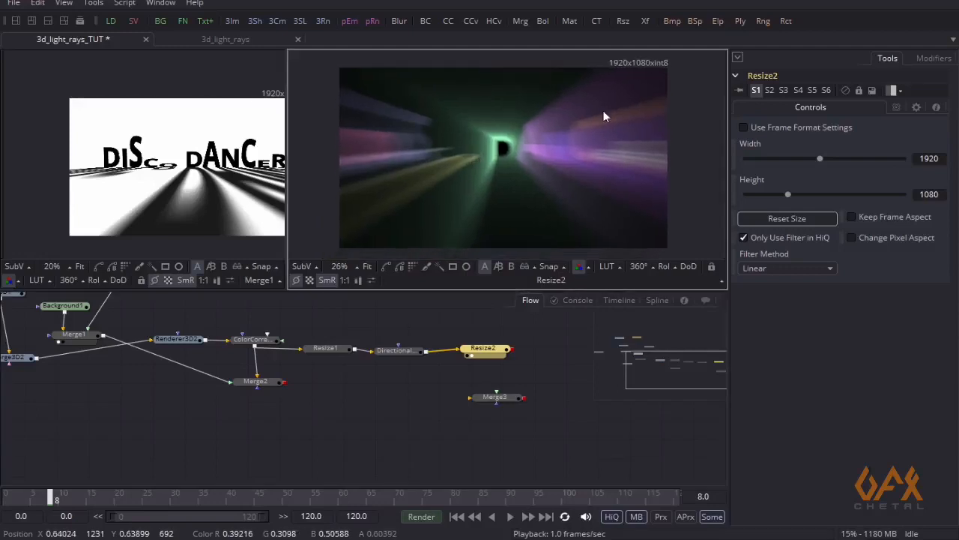
left_click_drag(507, 350, 489, 401)
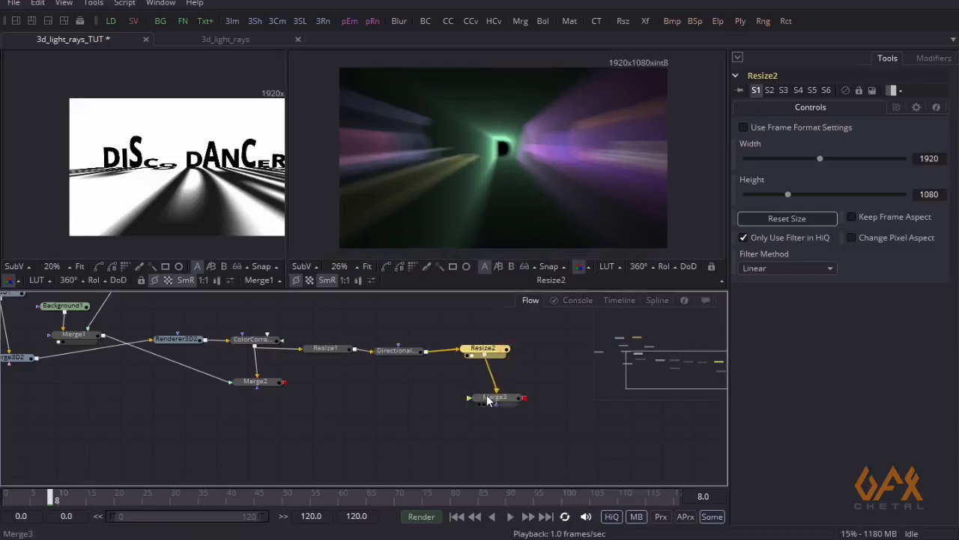
Step: Connect Merge1 to the foreground input of Merge3 and view Merge3's output in the second viewer
left_click_drag(82, 435, 114, 448)
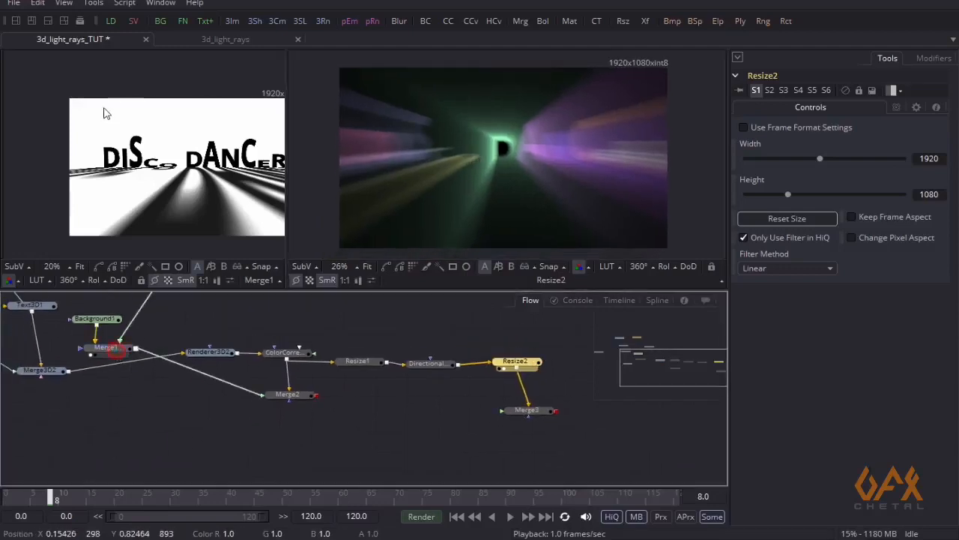
mouse_move(180, 202)
left_mouse_down()
mouse_move(118, 194)
mouse_move(171, 212)
left_mouse_up()
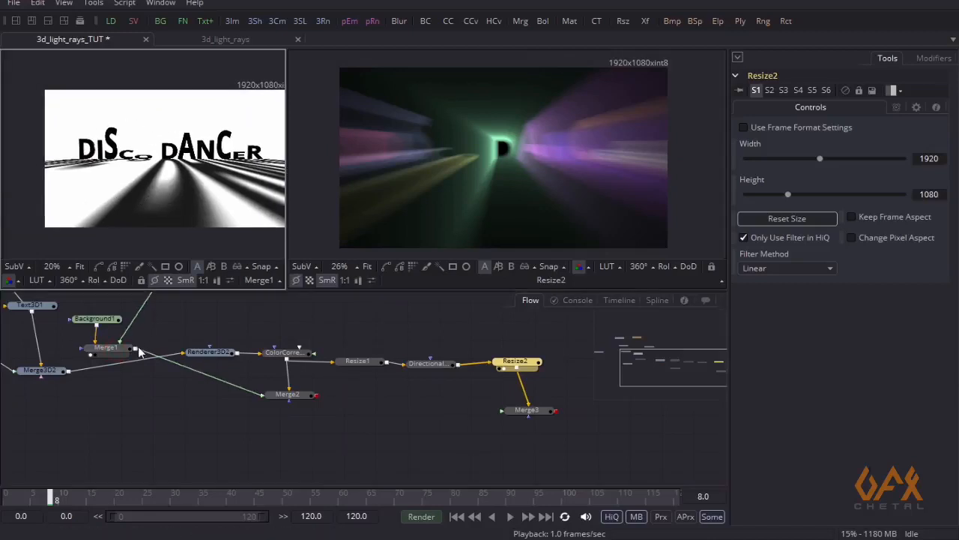
left_click_drag(134, 350, 522, 414)
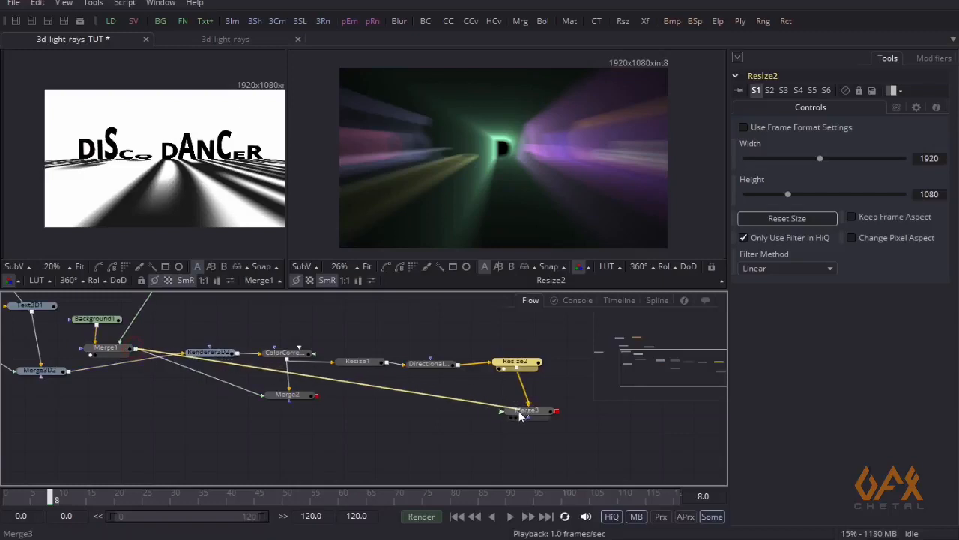
left_click_drag(493, 254, 491, 225)
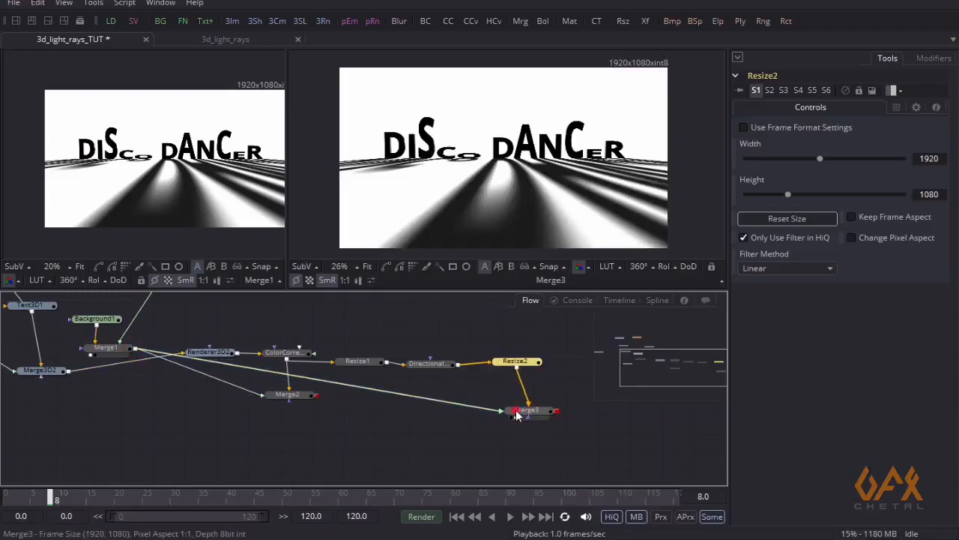
Step: Set the Apply Mode of Merge3 to Multiply and check the light rays around the text
left_click(517, 413)
left_click(779, 248)
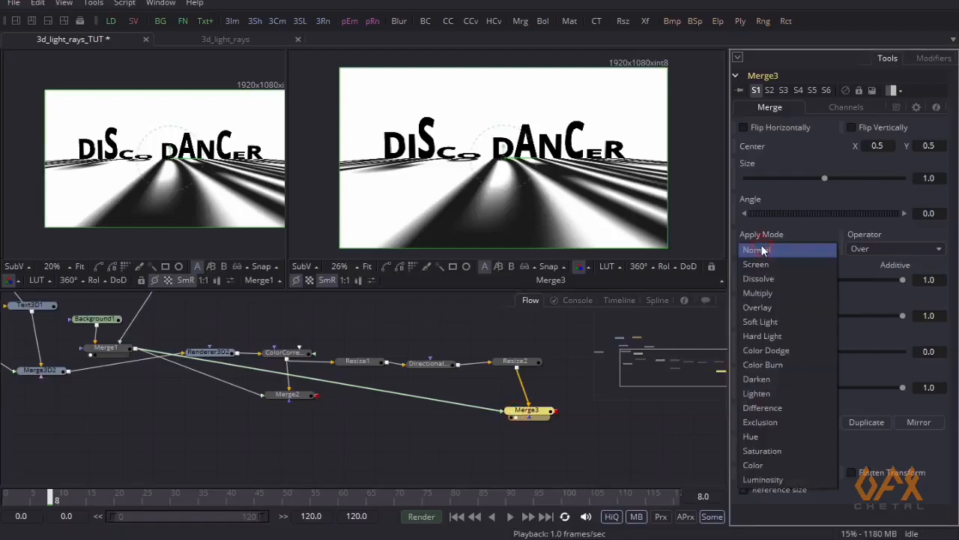
left_click(762, 293)
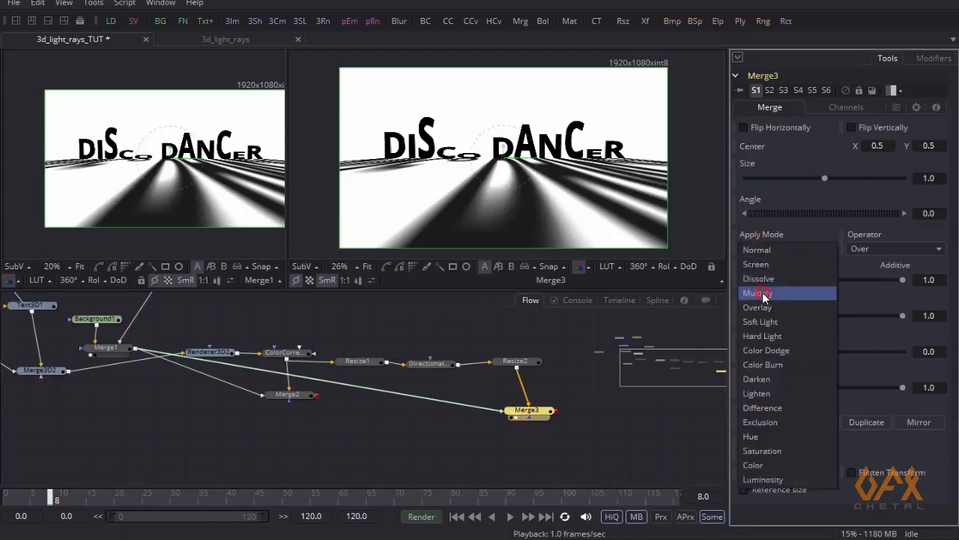
scroll(486, 152, "up", 3)
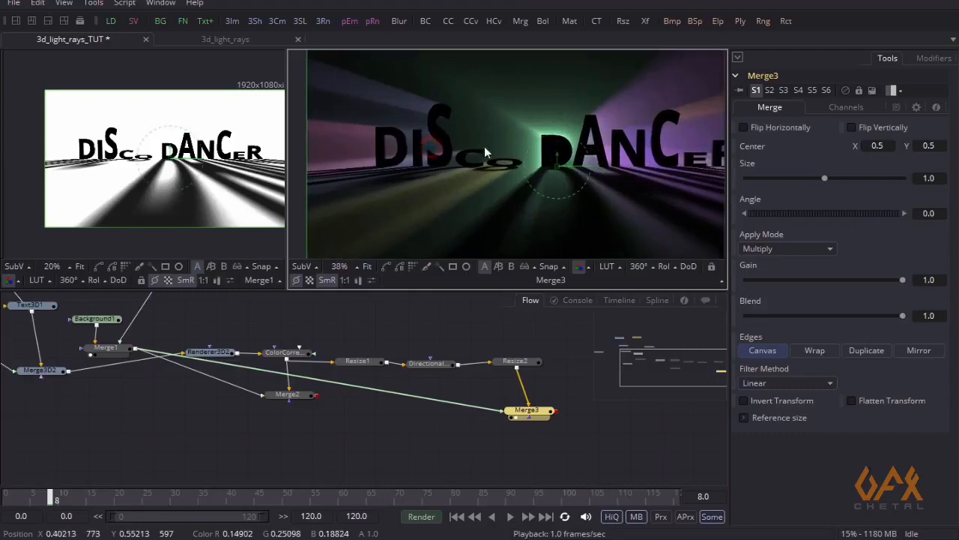
left_click_drag(633, 174, 528, 184)
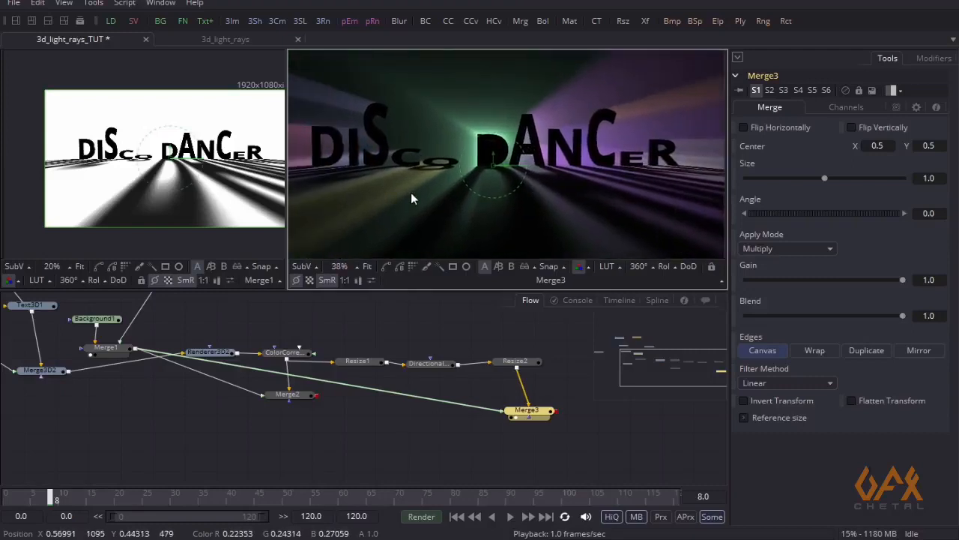
left_click_drag(411, 191, 466, 194)
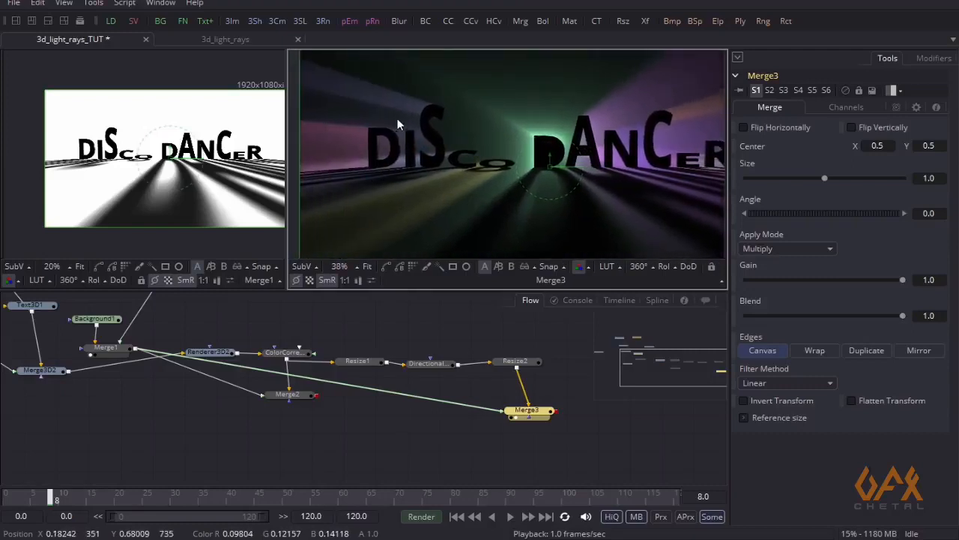
Step: View Merge2's output in the first viewer and examine the DISCO letters up close
left_click_drag(296, 401, 283, 402)
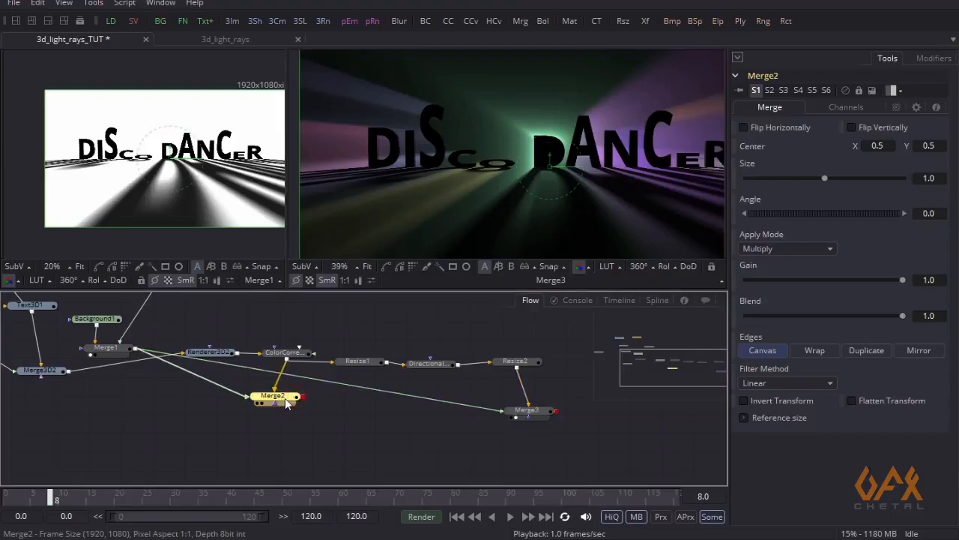
key("1")
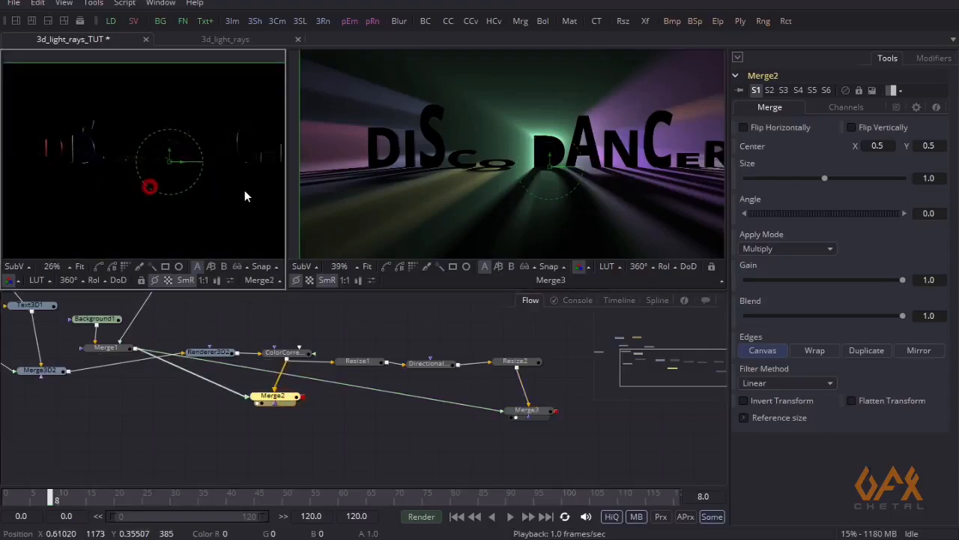
scroll(131, 149, "up", 2)
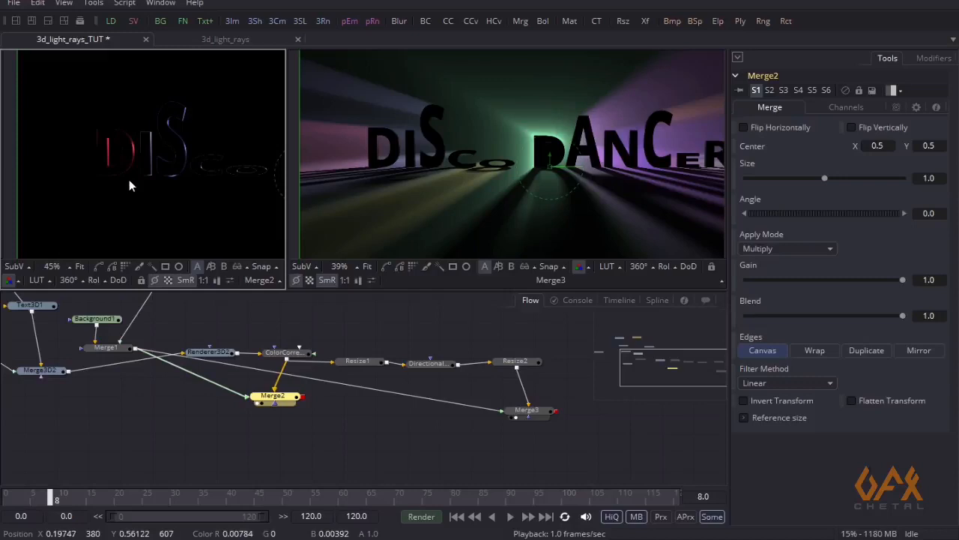
Step: Add a Merge node below Merge3 and connect Merge3 to its background input
left_click_drag(454, 462, 370, 410)
left_click(413, 427)
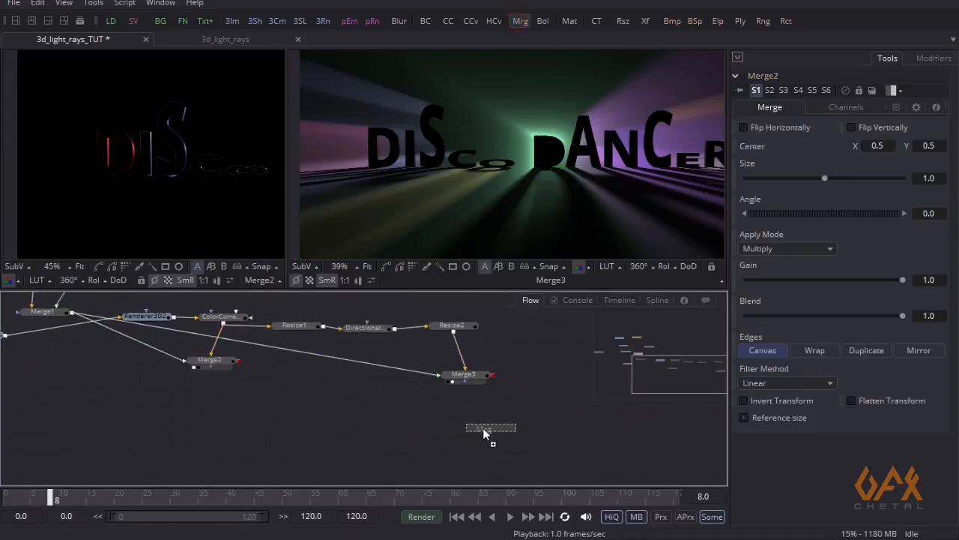
left_click(483, 433)
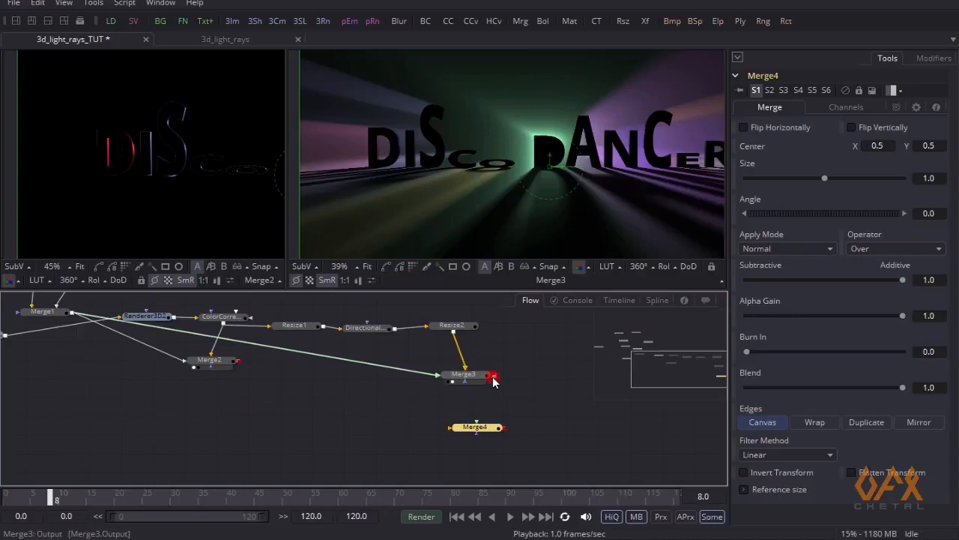
left_click_drag(494, 374, 465, 435)
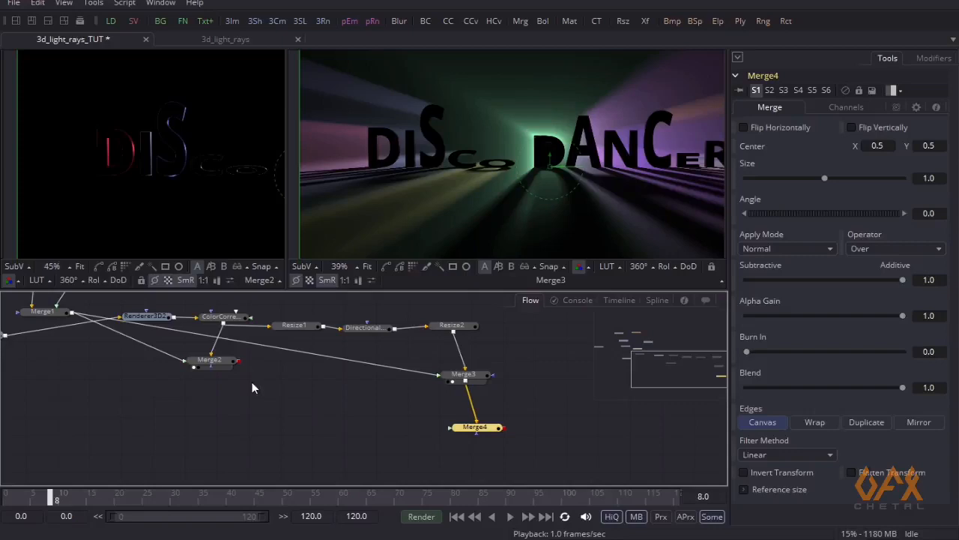
Step: Connect Merge2 to the foreground input of Merge4 and set Merge4's Alpha Gain to 0.0
left_click_drag(239, 361, 454, 429)
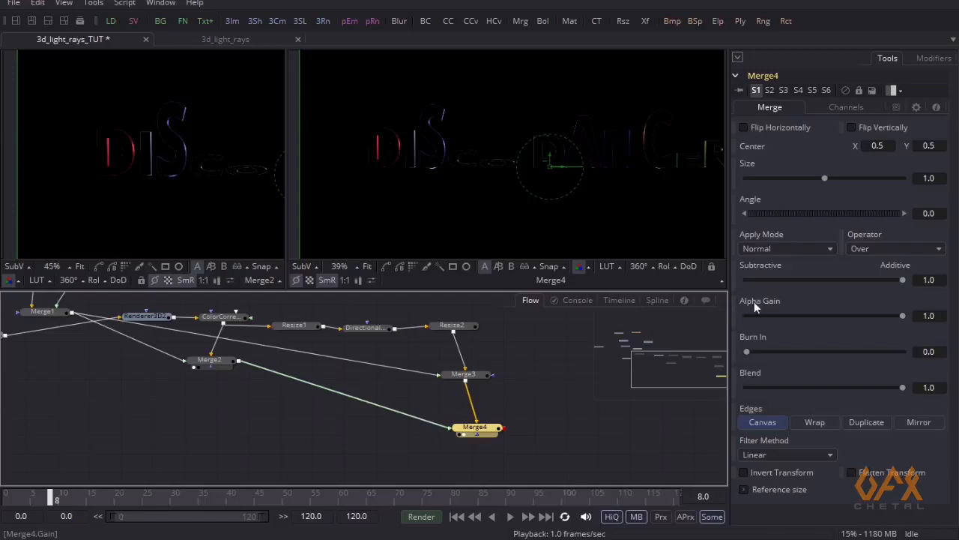
left_click_drag(902, 319, 709, 326)
scroll(427, 141, "up", 3)
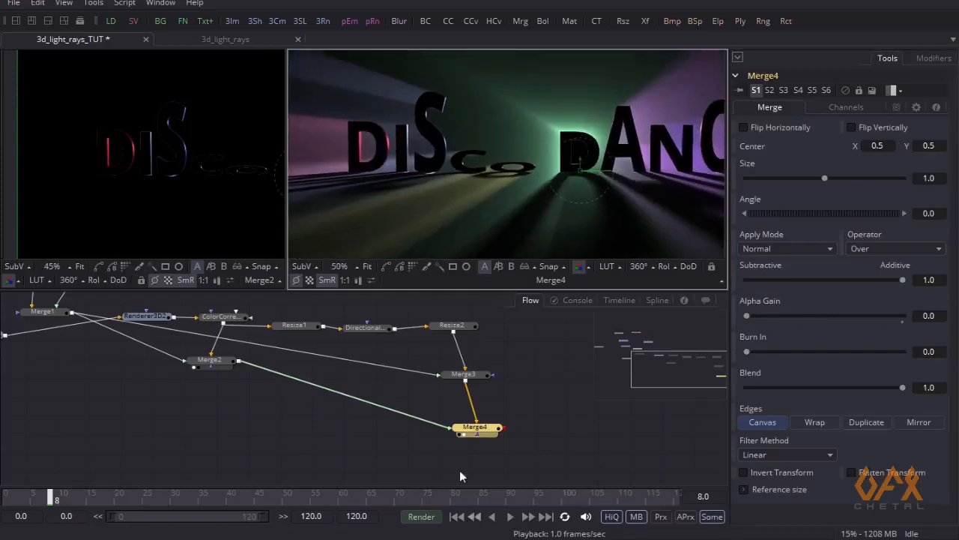
Step: Add a Soft Glow node after Merge4 and view its output in the second viewer
left_click_drag(460, 458, 389, 428)
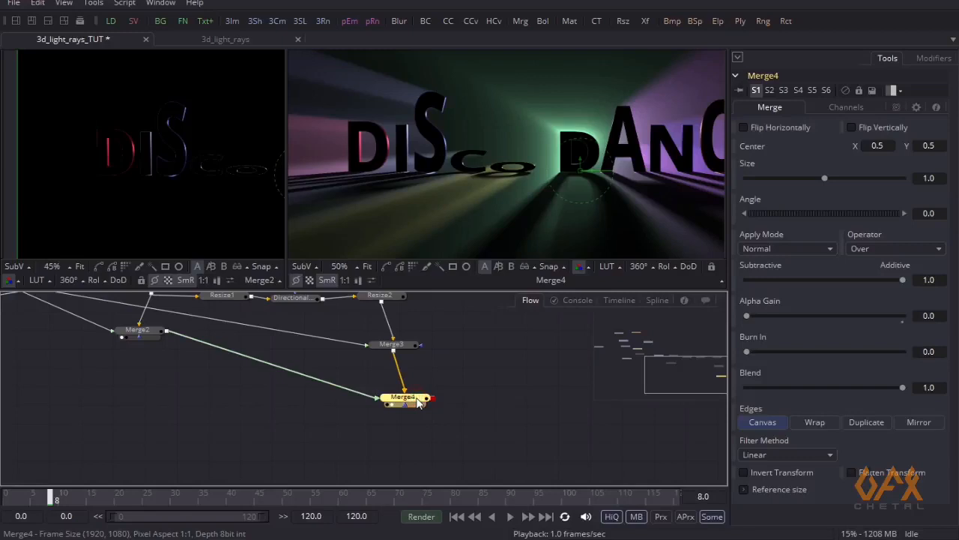
left_click(93, 4)
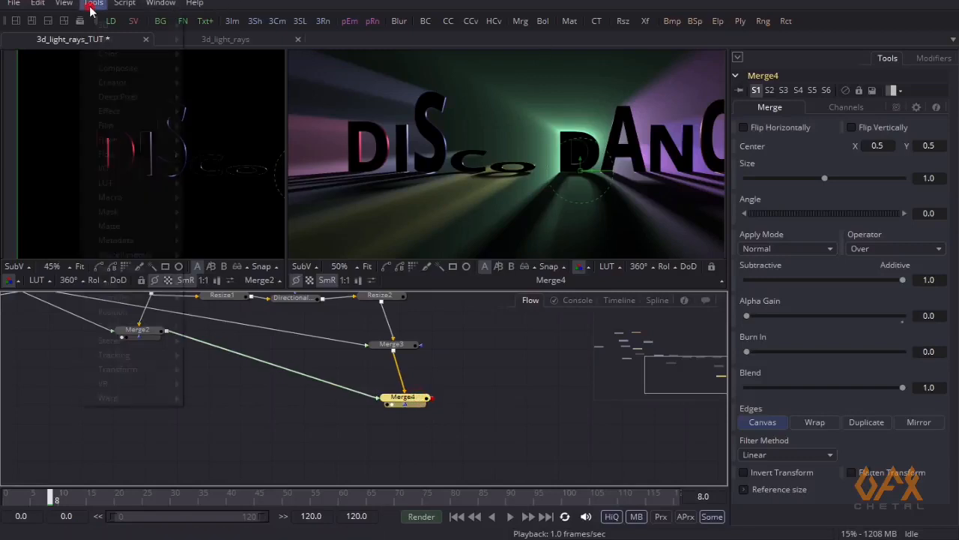
mouse_move(122, 44)
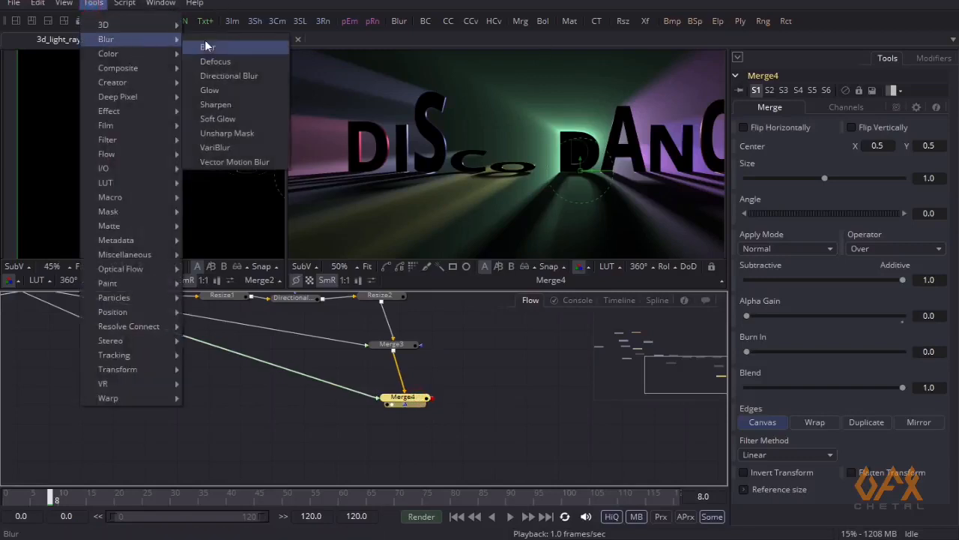
left_click(235, 116)
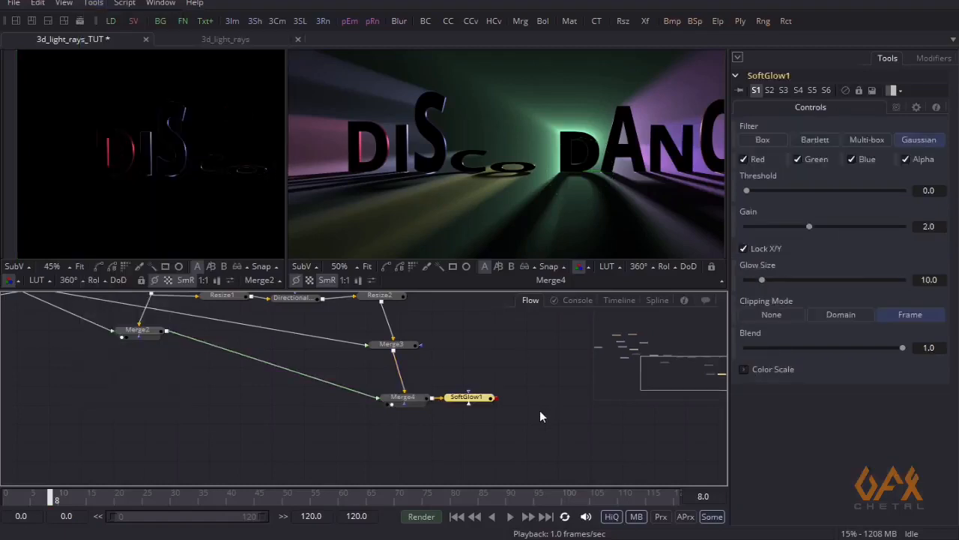
left_click_drag(487, 405, 493, 187)
scroll(487, 177, "down", 3)
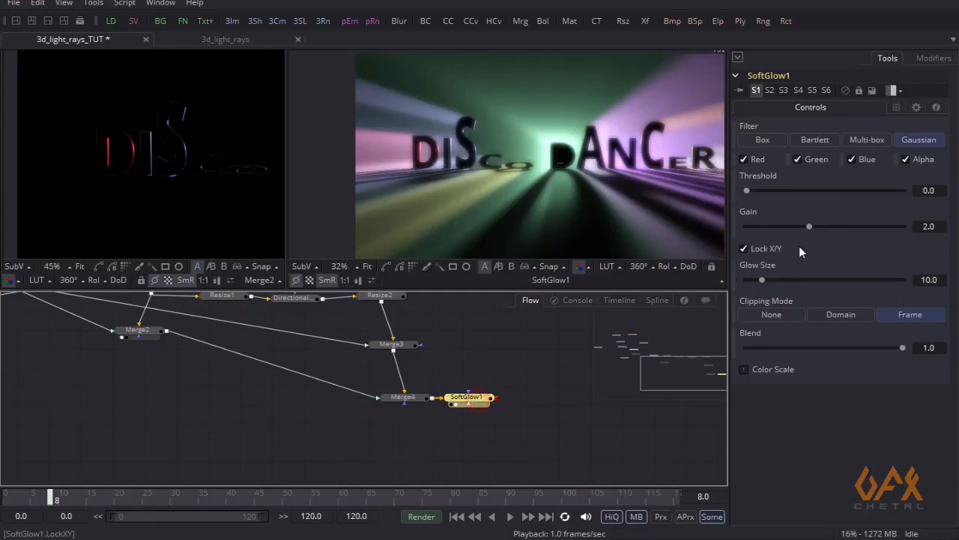
Step: Set SoftGlow1's Gain to 0.769 and Glow Size to 54.7, and play back the animation
left_click_drag(807, 228, 766, 228)
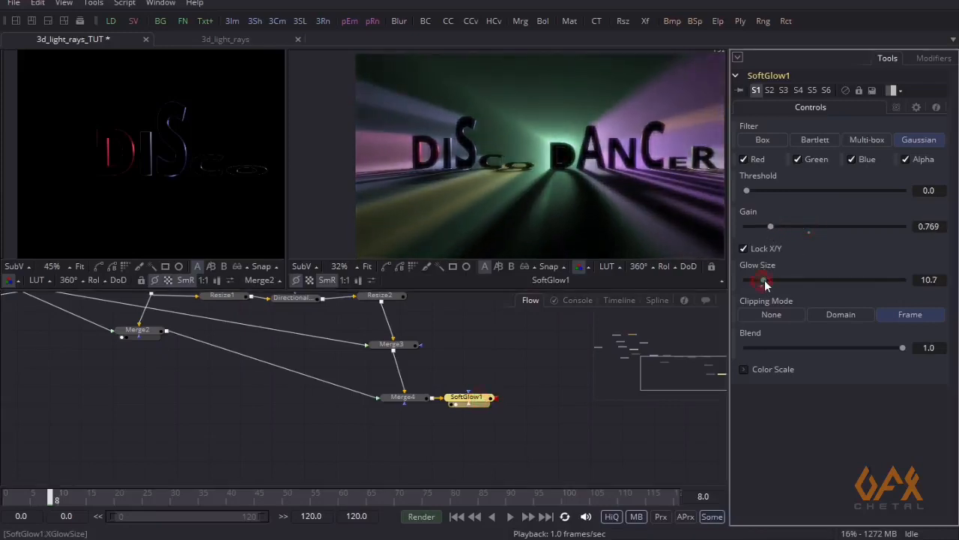
left_click_drag(779, 280, 796, 280)
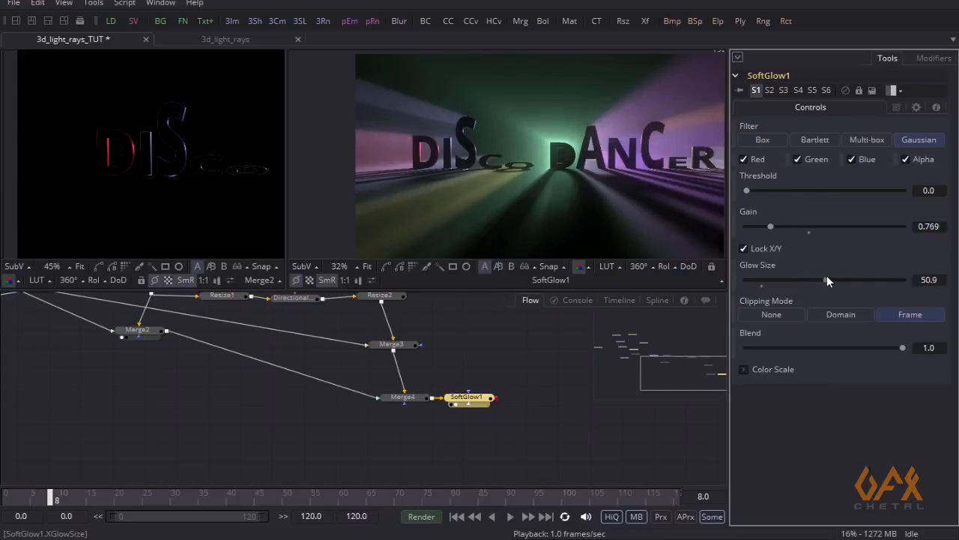
left_click_drag(591, 165, 545, 165)
scroll(525, 166, "down", 2)
left_click_drag(22, 492, 6, 495)
left_click(507, 516)
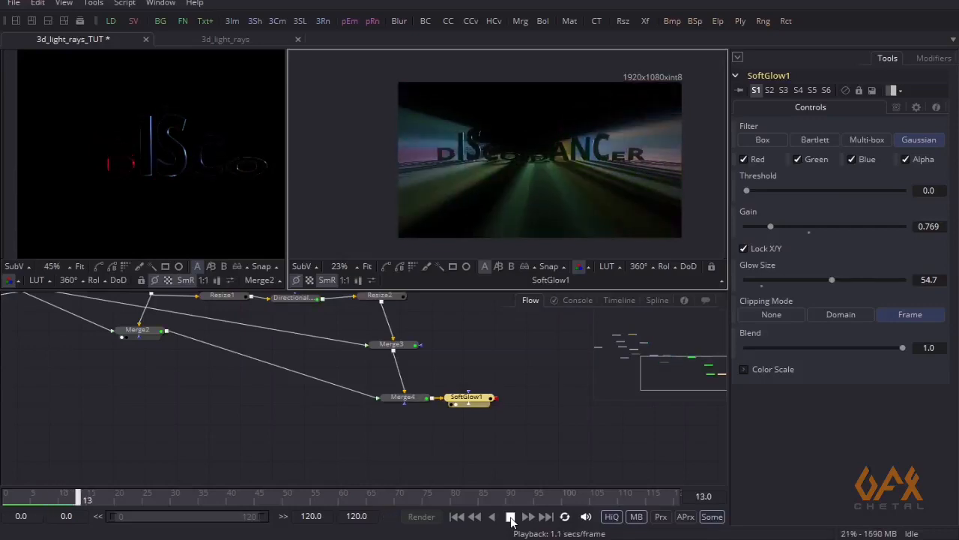
Step: Lower the zoom center of DirectionalBlur1 to about X 0.4925, Y 0.546 at frame 14
left_click_drag(188, 377, 423, 484)
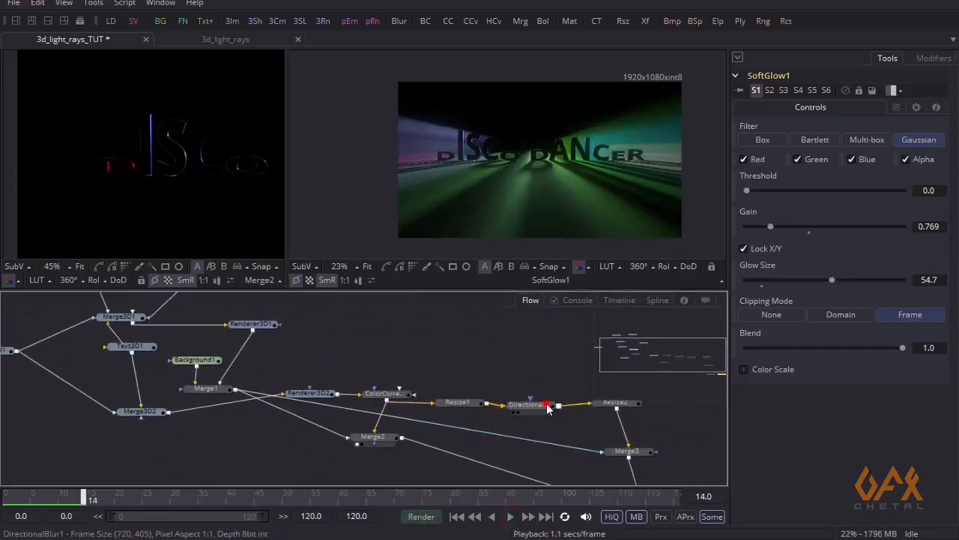
left_click(517, 405)
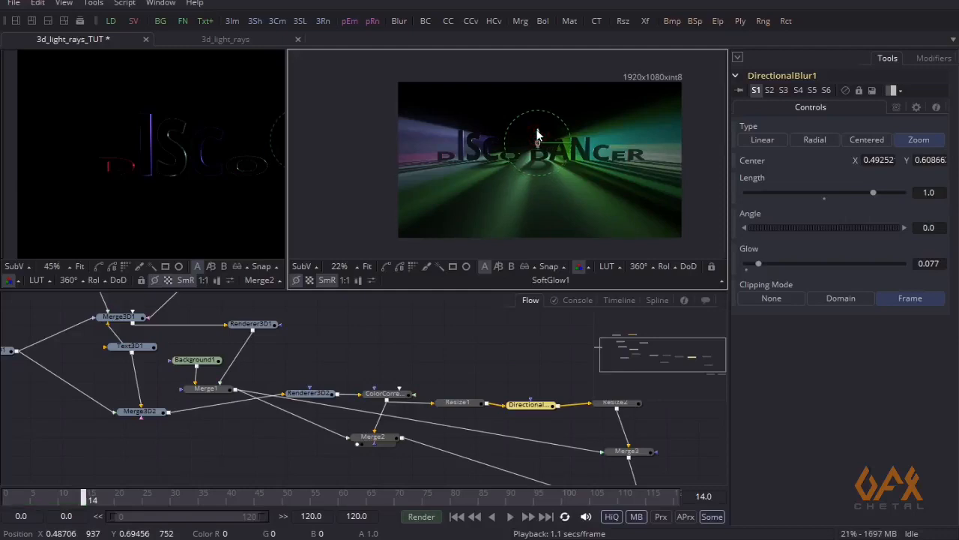
left_click_drag(537, 135, 538, 140)
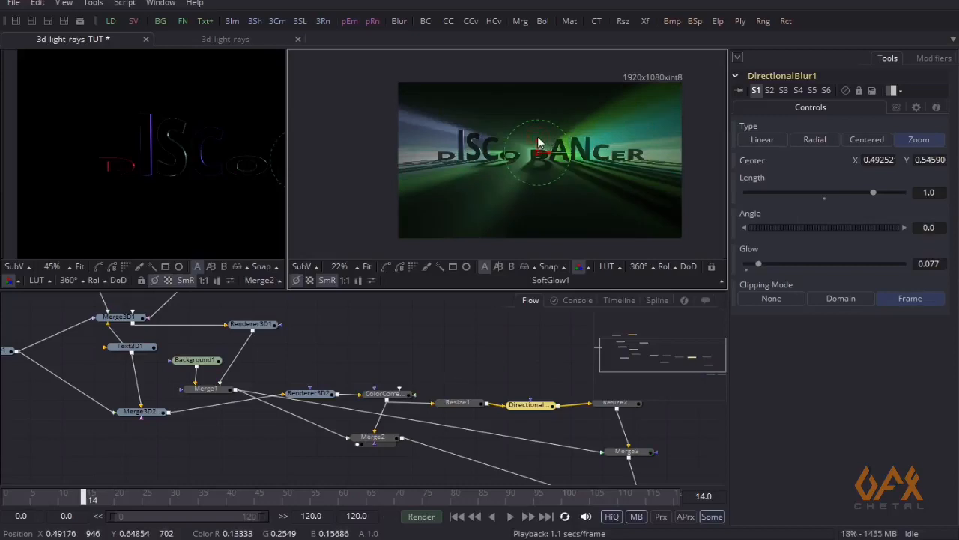
Step: Show Merge3D1 in the first viewer, select Camera3D1 and go to frame 0
left_click_drag(53, 358, 193, 386)
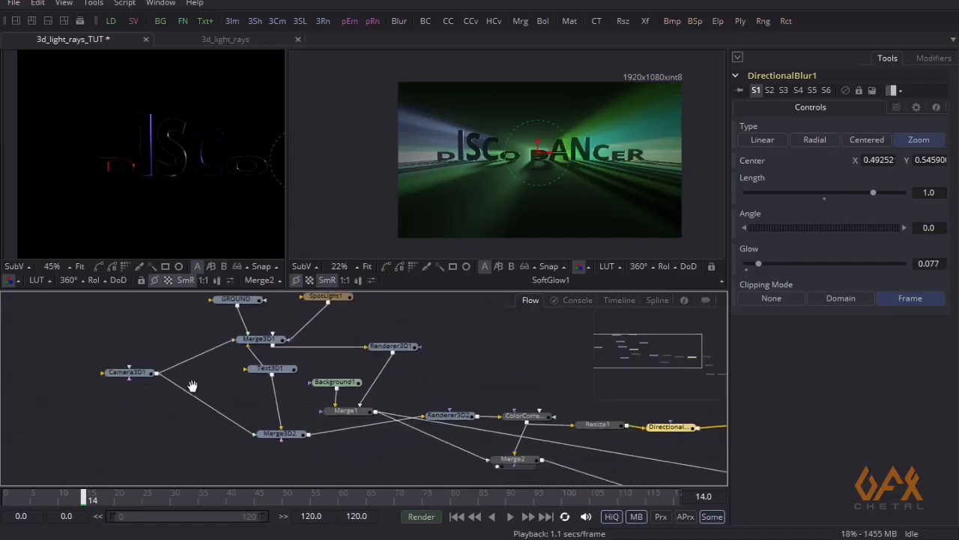
left_click_drag(246, 339, 180, 200)
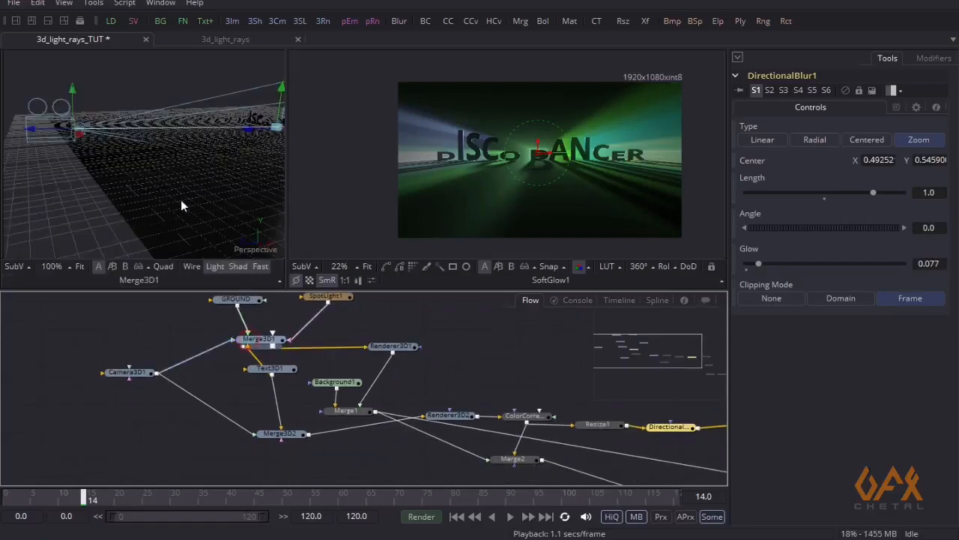
left_click(135, 375)
left_click_drag(69, 195, 166, 219)
left_click_drag(33, 496, 3, 493)
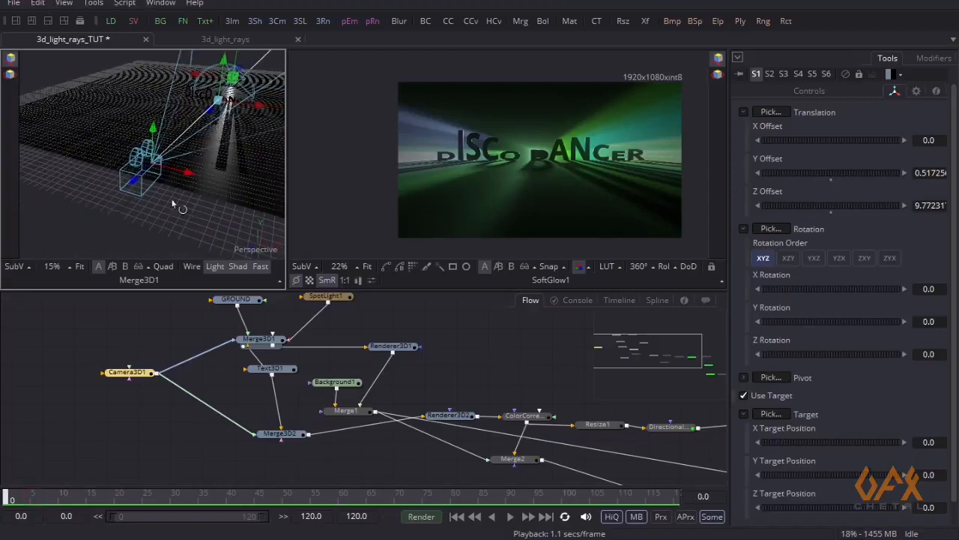
Step: Move Camera3D1 sideways to an X Offset of about 1.52 and animate its X Offset at frame 0
left_click_drag(172, 204, 156, 207)
left_click(140, 372)
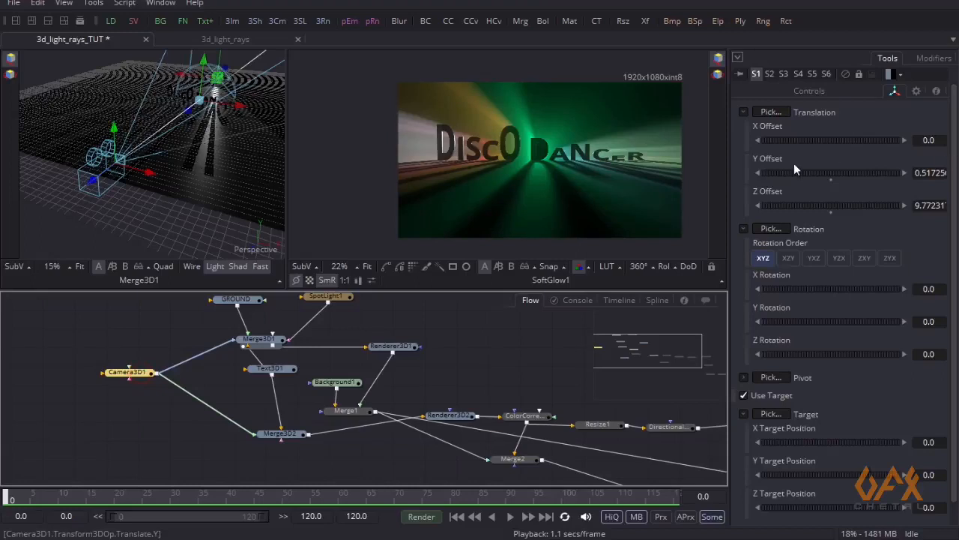
left_click_drag(149, 173, 196, 186)
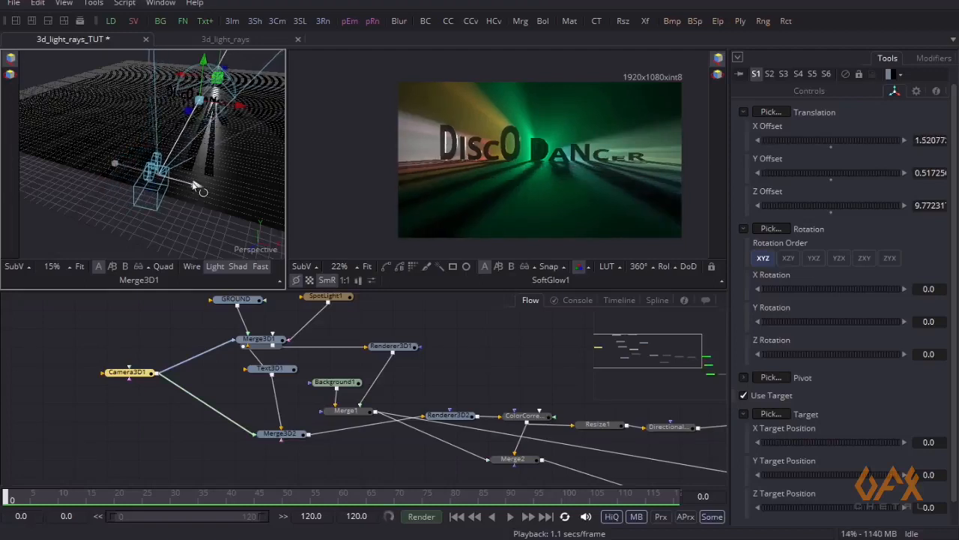
right_click(789, 128)
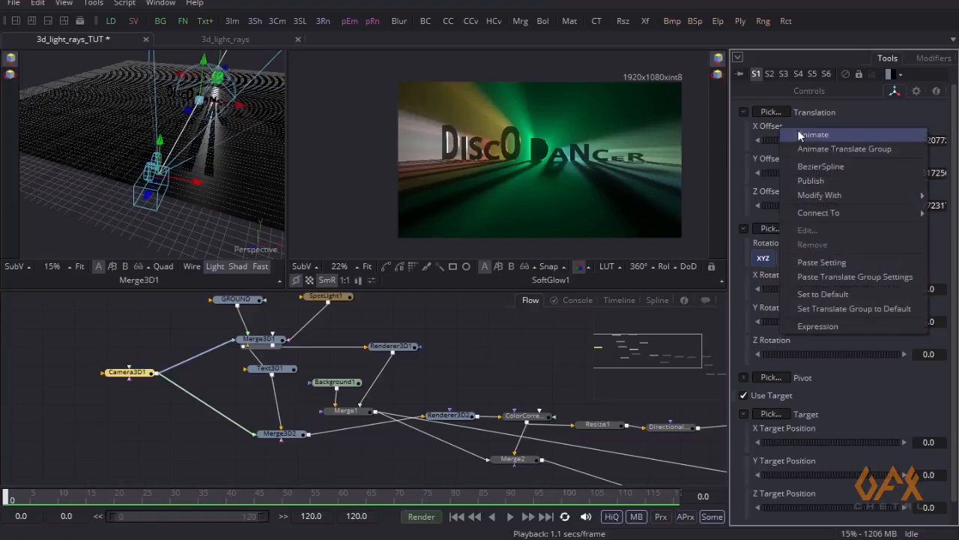
left_click(798, 133)
Step: At frame 120, move Camera3D1 to an X Offset of about -2.44 and a Z Offset of about 10.39
left_click_drag(619, 500, 697, 510)
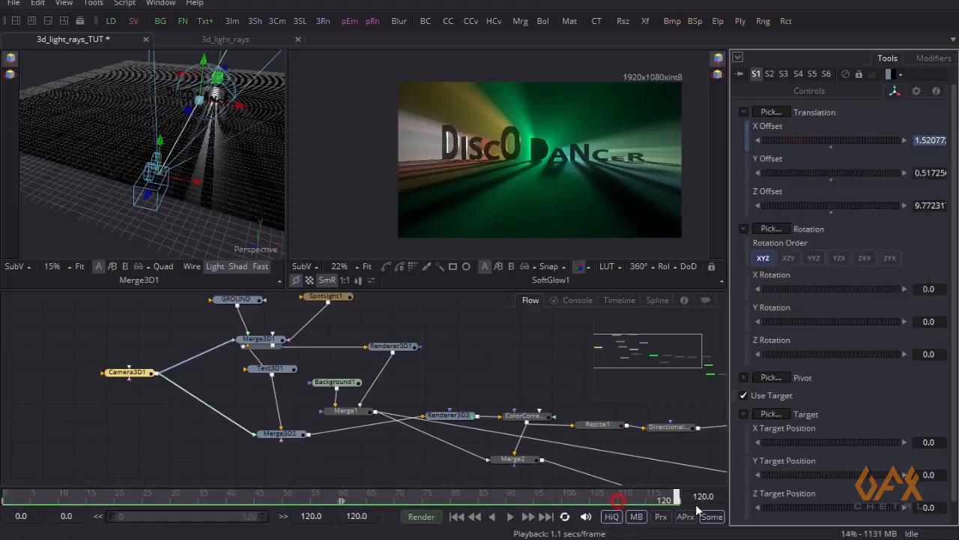
left_click_drag(199, 186, 83, 167)
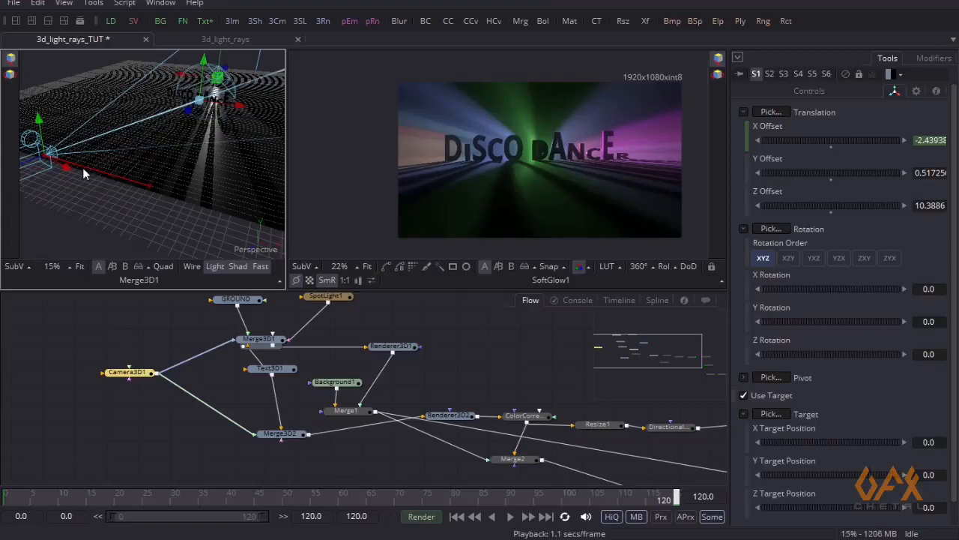
left_click(587, 172)
Step: Scrub the camera animation from frame 0 to 29 and examine the spotlight's position behind the text in the 3D scene
left_click(6, 496)
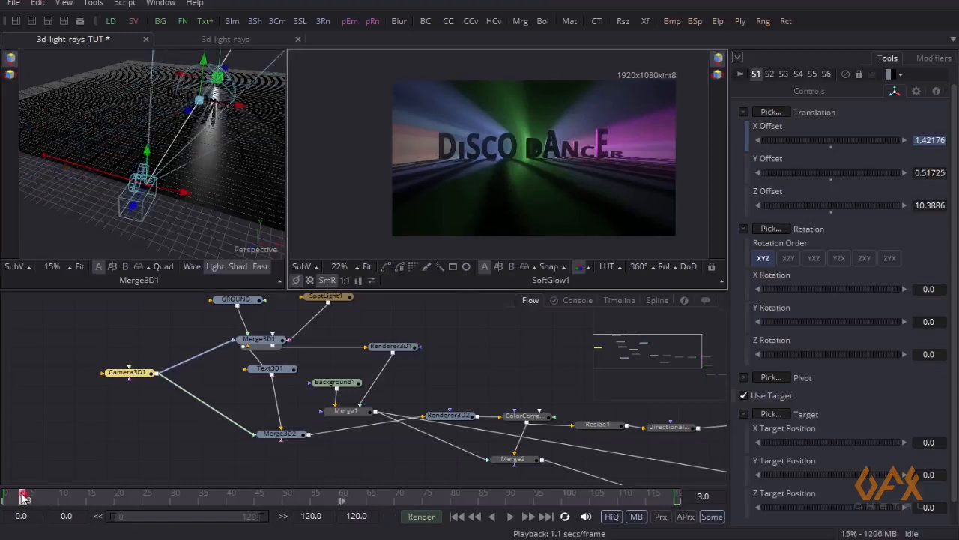
left_click_drag(6, 496, 171, 502)
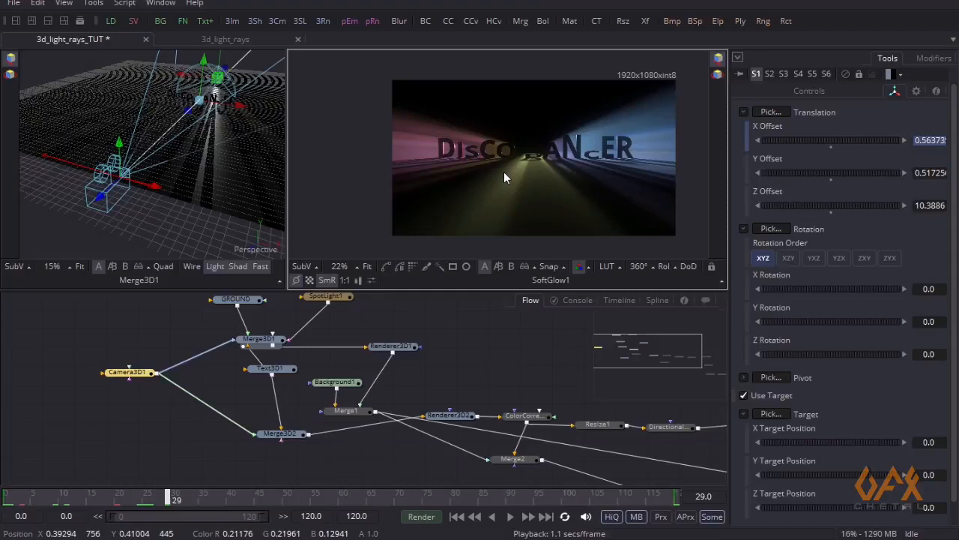
mouse_move(212, 93)
left_mouse_down()
mouse_move(188, 132)
mouse_move(199, 101)
left_mouse_up()
scroll(215, 139, "up", 4)
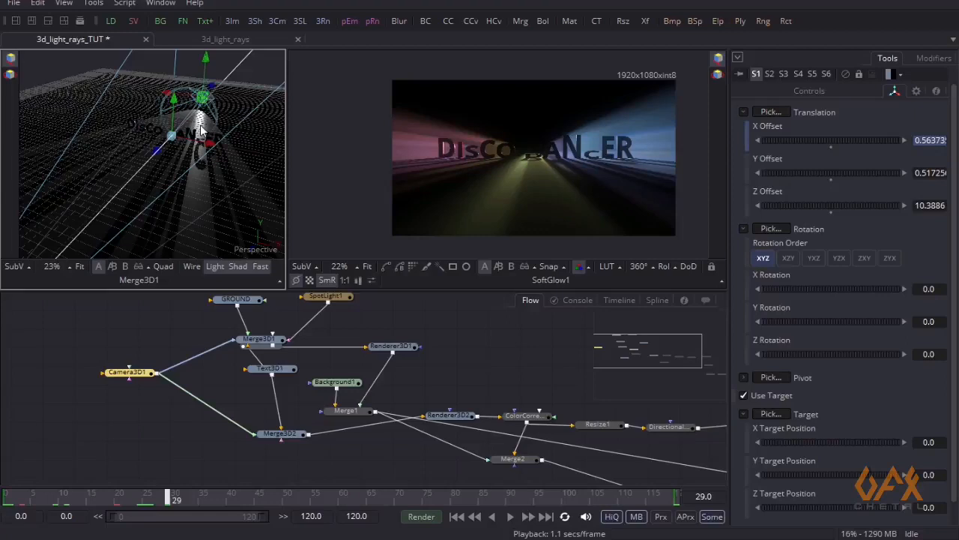
left_click_drag(201, 129, 111, 150)
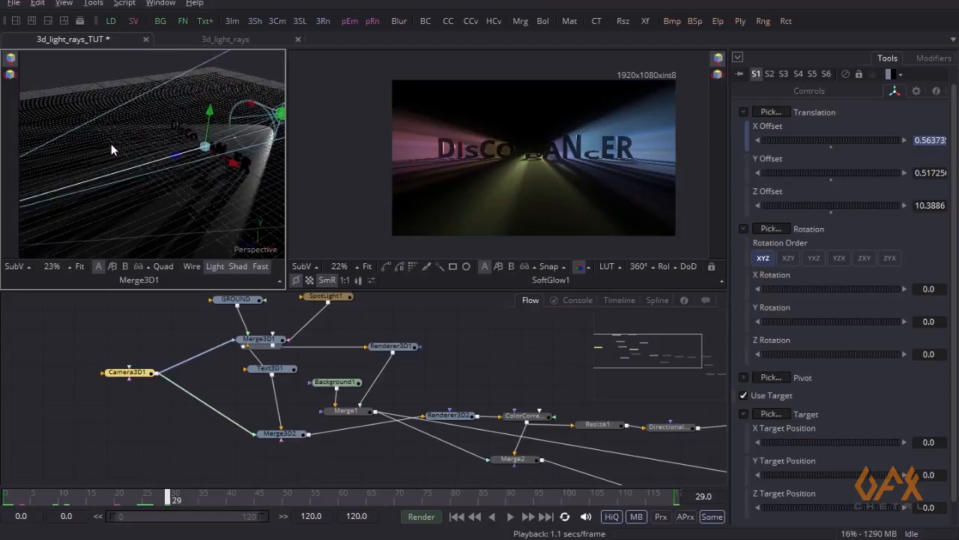
left_click_drag(557, 388, 364, 362)
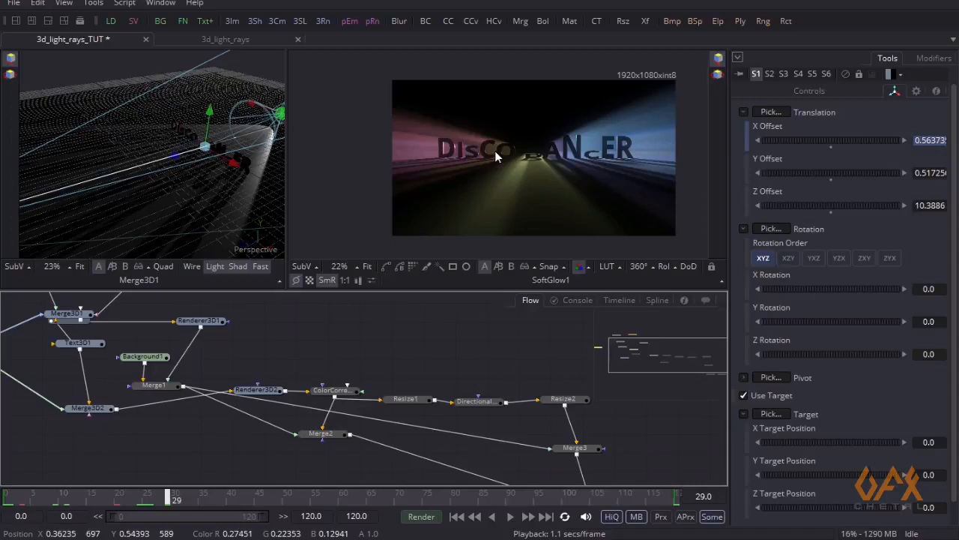
left_click_drag(231, 150, 210, 137)
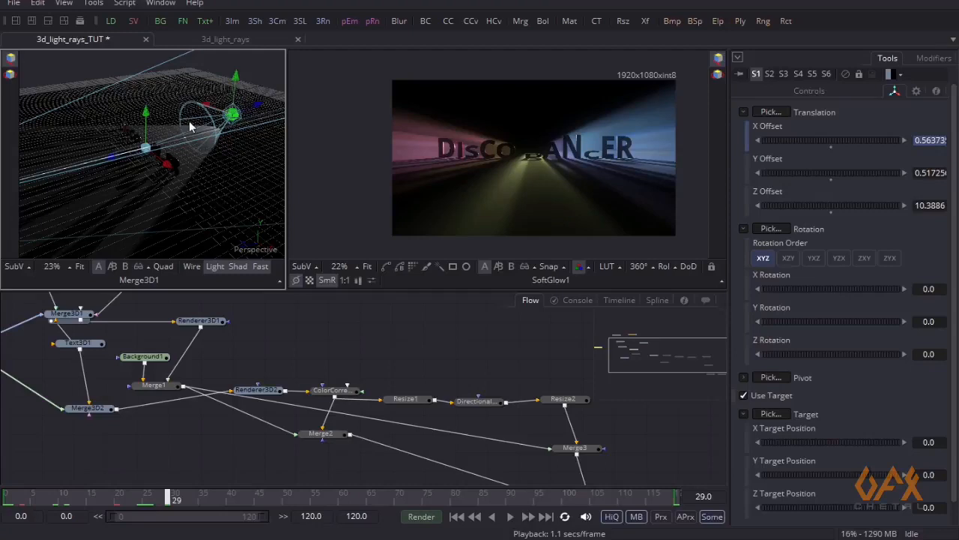
Step: Move the SpotLight1 node below Camera3D1, beside Merge3D2 in the flow
left_click_drag(90, 452, 264, 390)
scroll(258, 393, "up", 5)
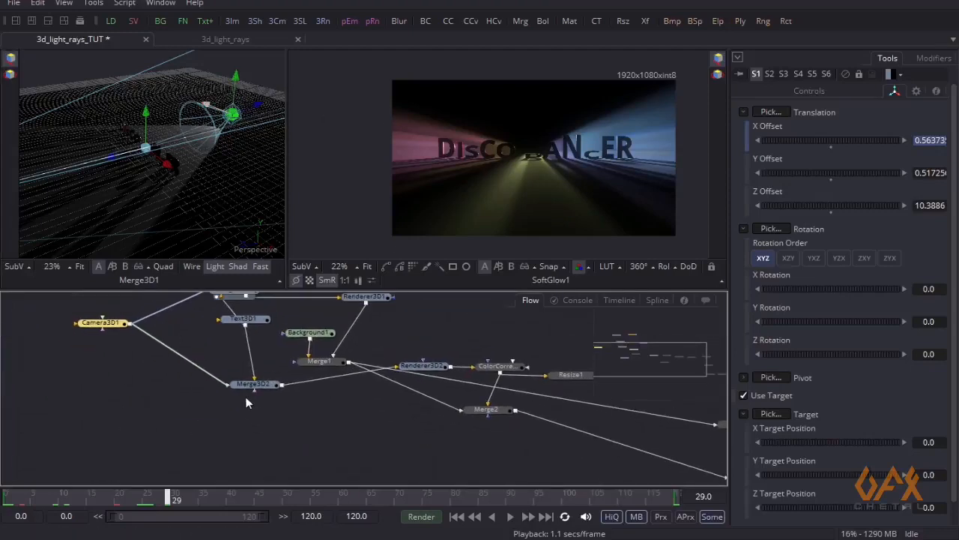
left_click_drag(313, 306, 100, 378)
left_click(115, 447)
left_click(127, 402)
left_click(182, 409)
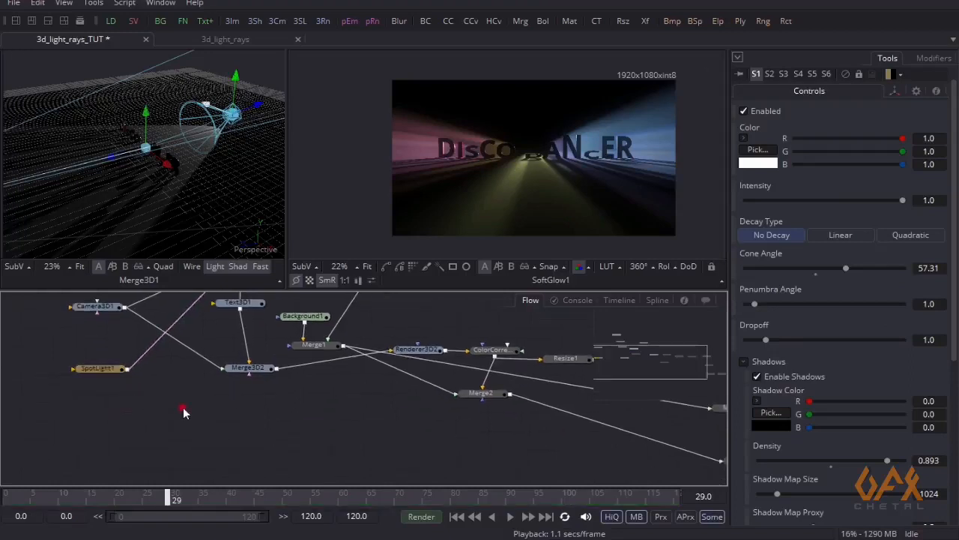
Step: Add a Shape 3D node in the empty area below Merge3D2 and view it in the first viewer
left_click(93, 4)
mouse_move(127, 25)
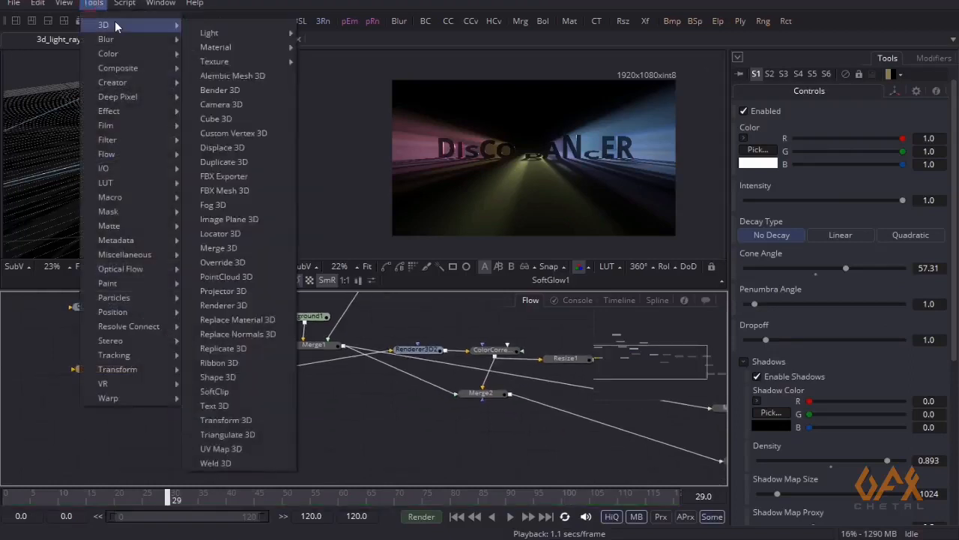
left_click(233, 379)
left_click_drag(193, 411, 212, 464)
left_click_drag(209, 427, 208, 358)
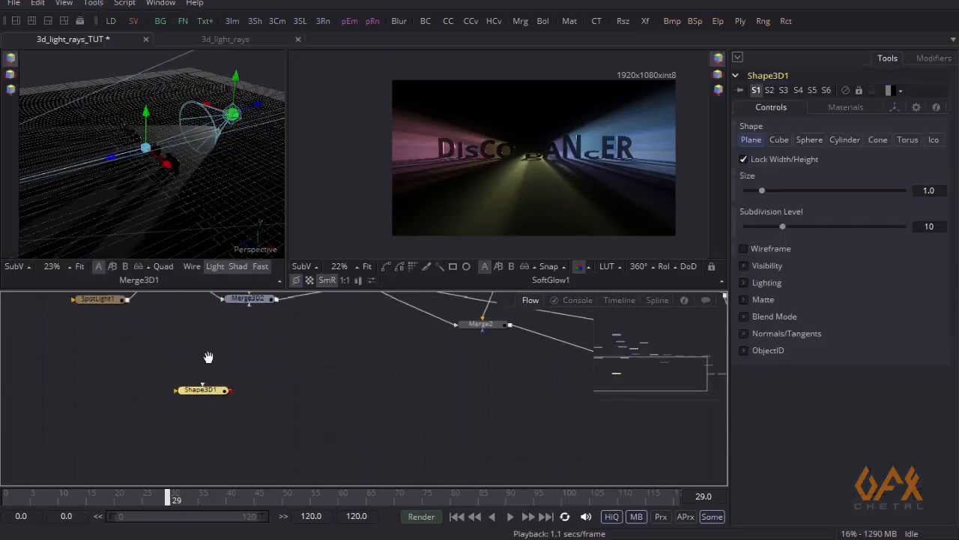
left_click_drag(208, 390, 171, 151)
left_click_drag(172, 196, 197, 199)
left_click(204, 396)
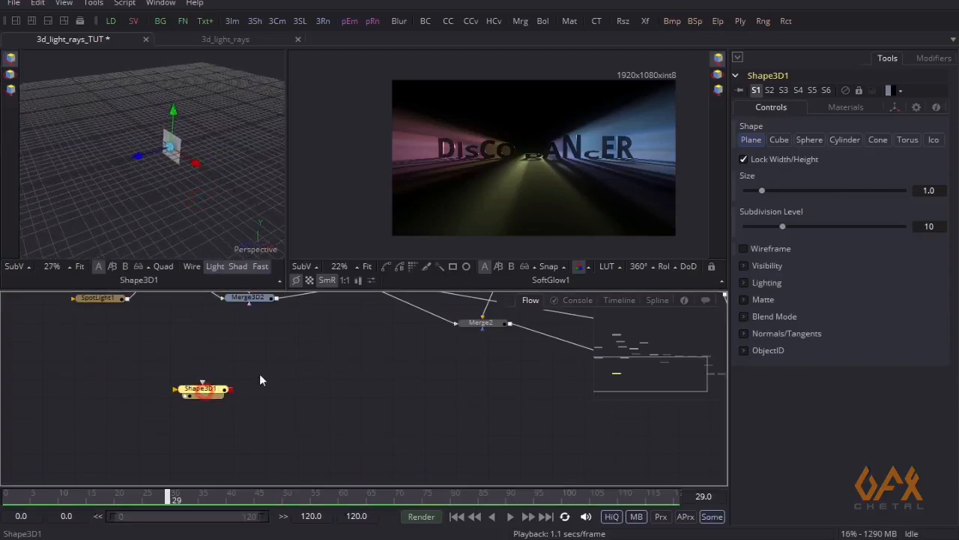
Step: Change Shape3D1 to a sphere with a radius of 0.2
left_click(808, 139)
left_click(933, 172)
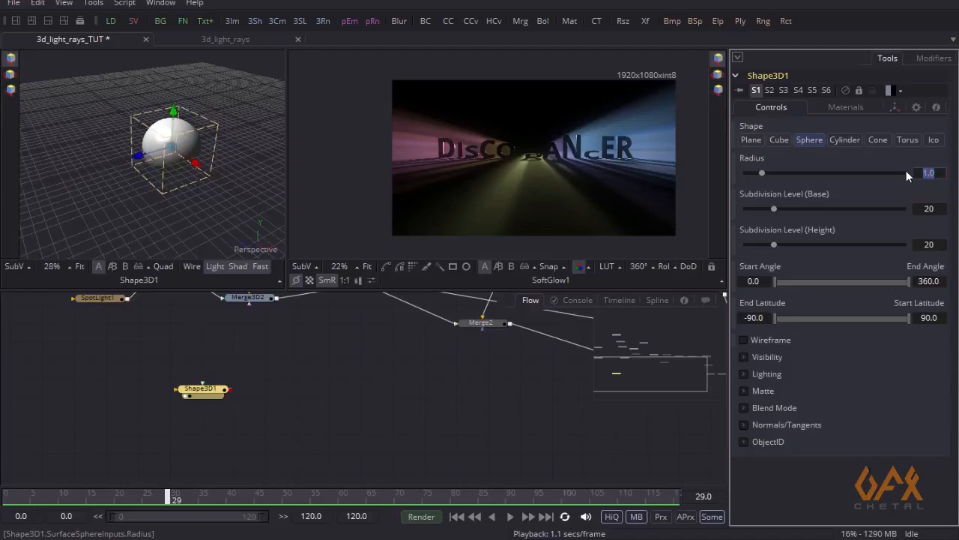
type("0.2")
key("Tab")
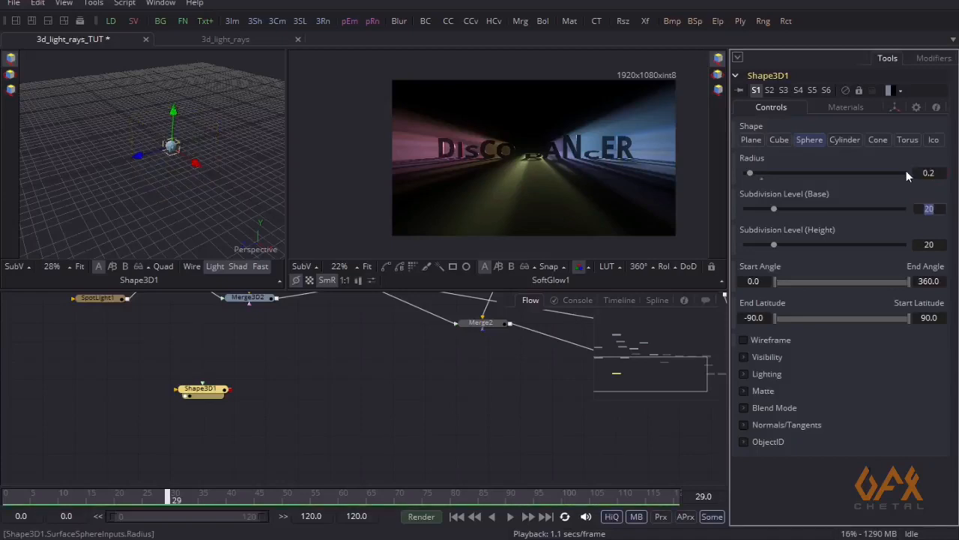
left_click_drag(115, 210, 234, 180)
scroll(281, 187, "down", 2)
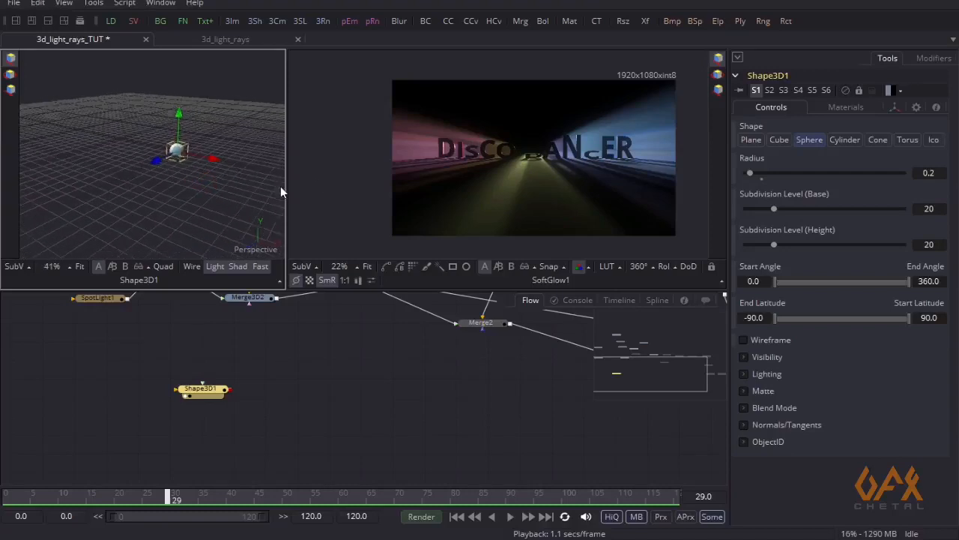
Step: Select SpotLight1 and Shape3D1 together and show the transform controls of both nodes
left_click_drag(220, 405, 180, 426)
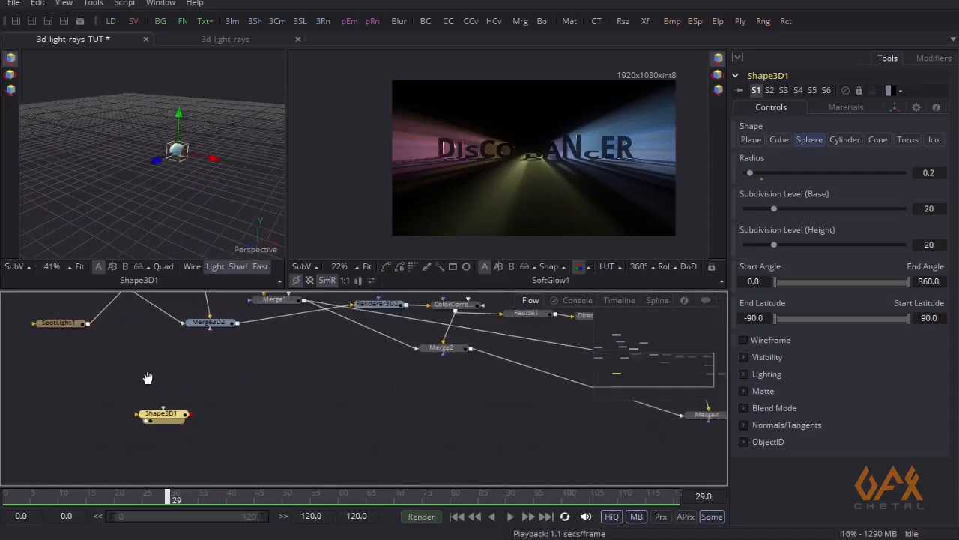
left_click_drag(147, 378, 194, 388)
left_click(106, 337)
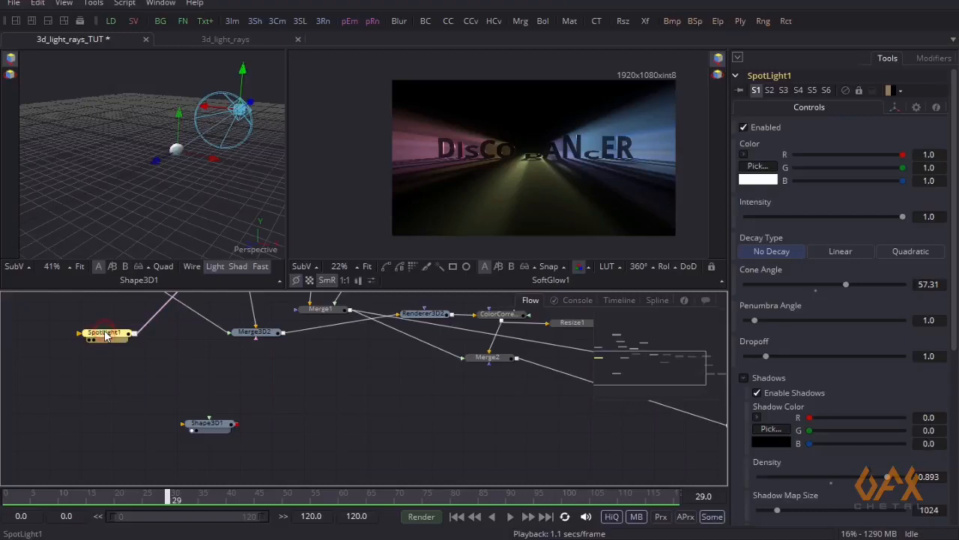
left_click(895, 108)
left_click_drag(51, 315, 255, 438)
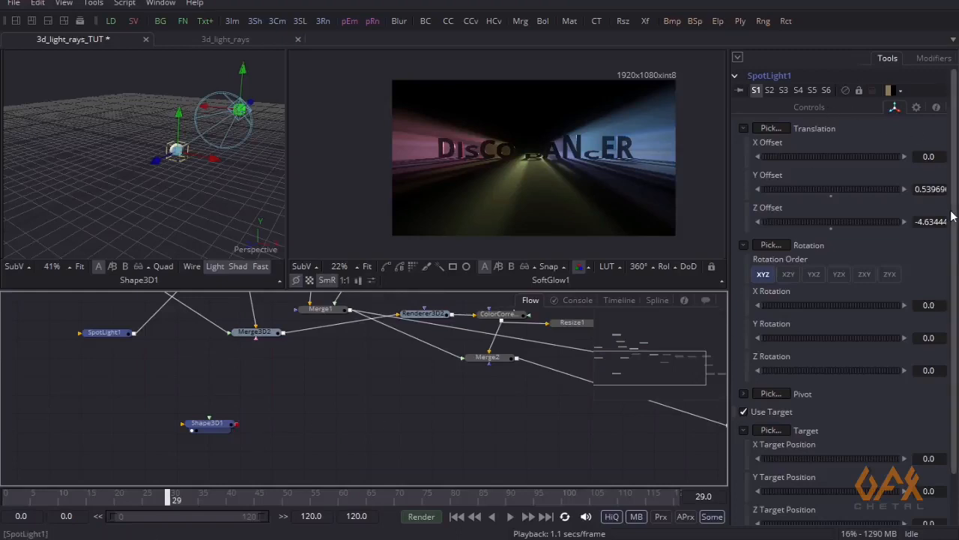
left_click(736, 77)
left_click(736, 91)
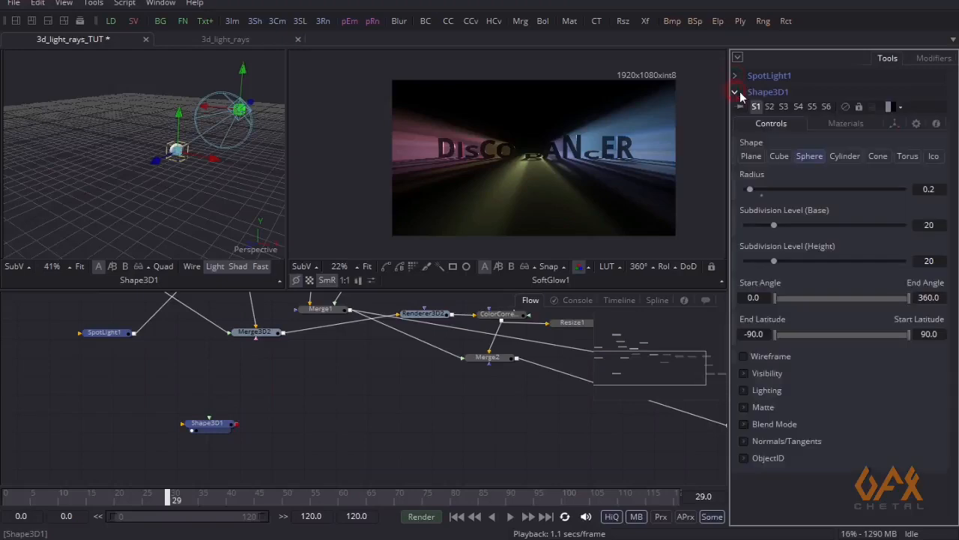
left_click(894, 124)
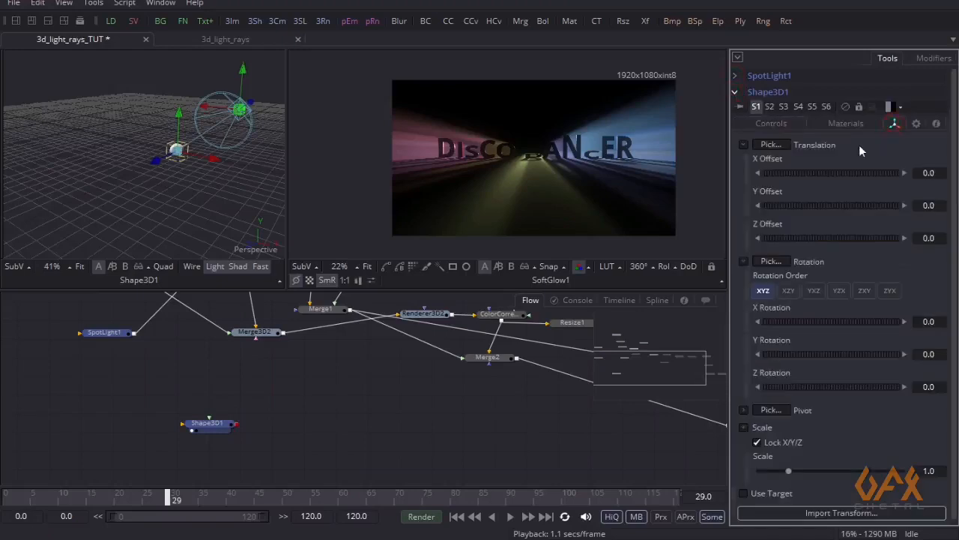
Step: Add expressions to the X, Y and Z Offset of Shape3D1
right_click(780, 159)
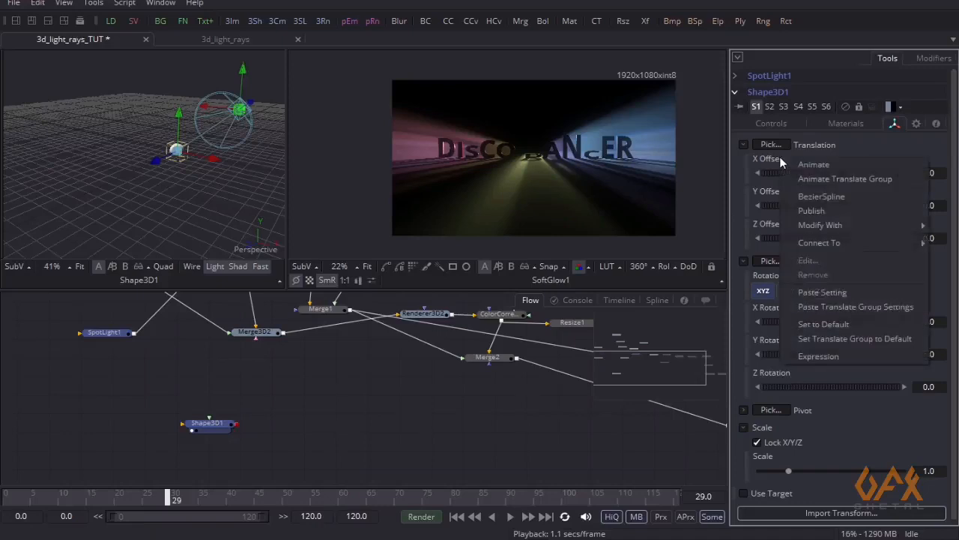
left_click(821, 357)
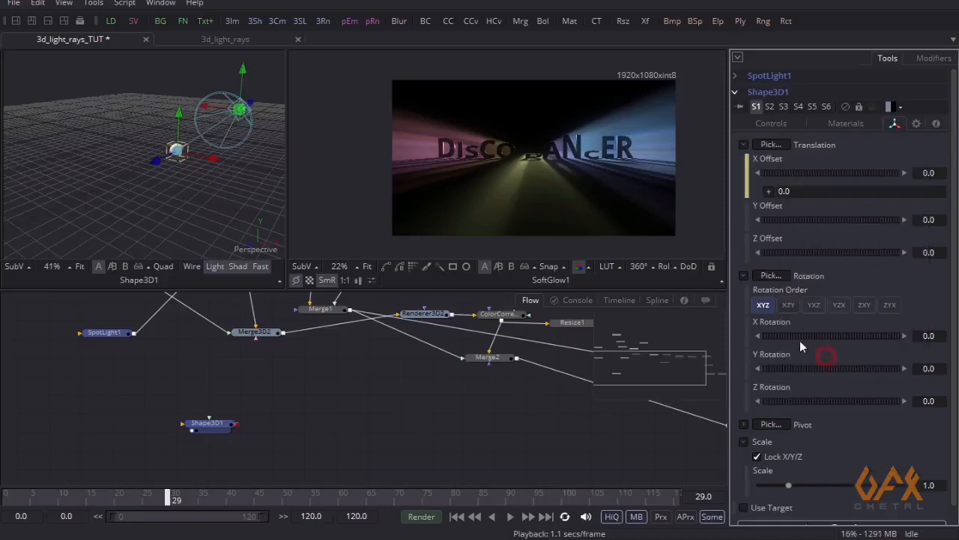
right_click(768, 212)
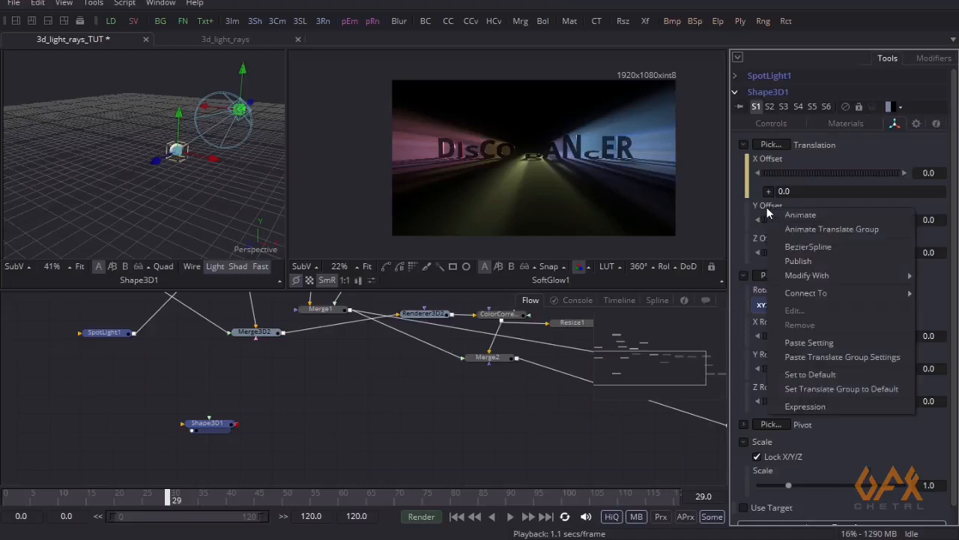
left_click(804, 407)
right_click(778, 253)
left_click(817, 454)
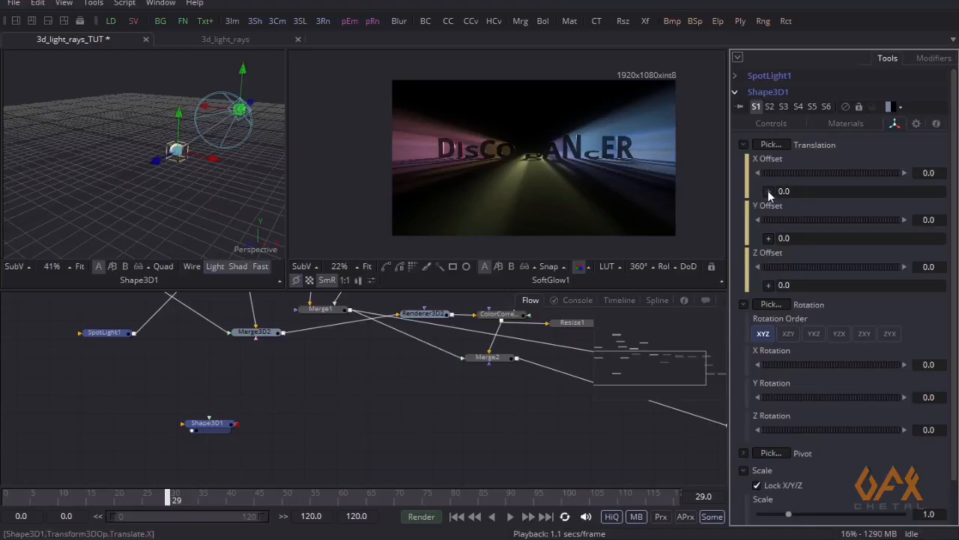
Step: Link Shape3D1's X, Y and Z Offset expressions to SpotLight1's Transform3DOp.Translate X, Y and Z, and frame the sphere in the view
left_click_drag(768, 190, 769, 142)
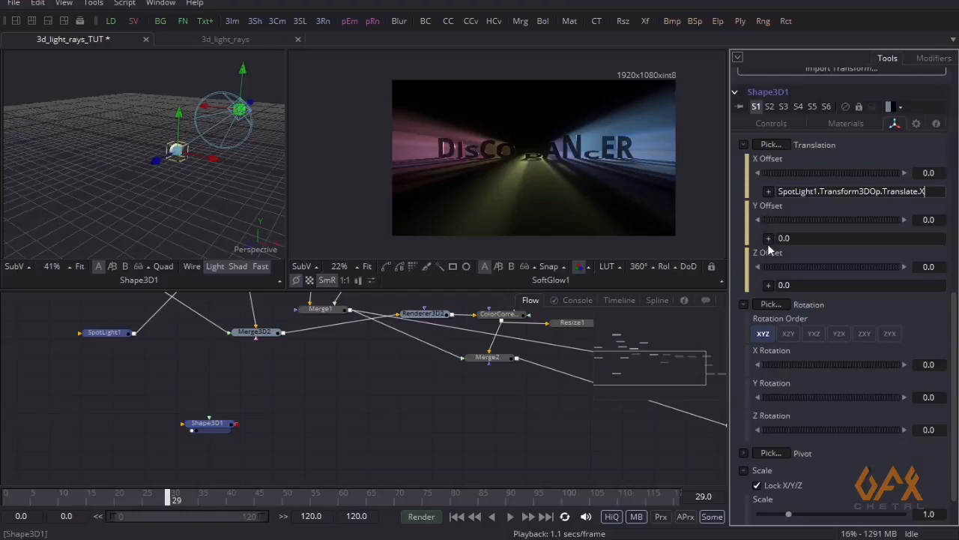
left_click_drag(769, 239, 778, 176)
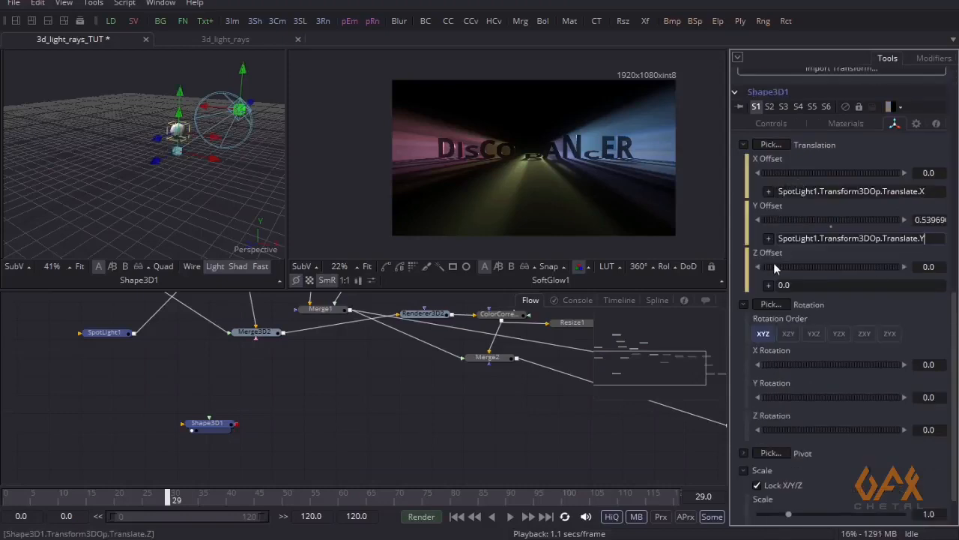
left_click_drag(769, 285, 768, 132)
left_click_drag(769, 78, 778, 212)
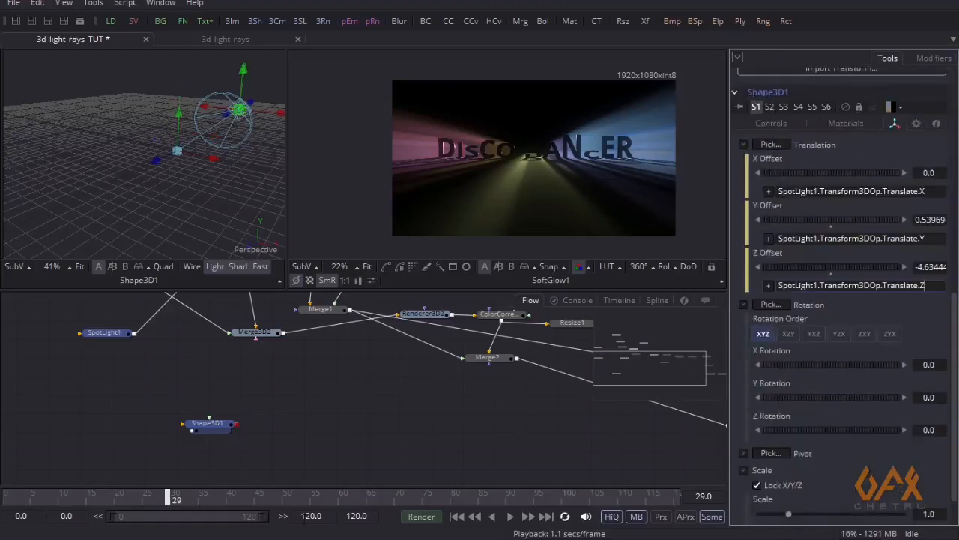
key("f")
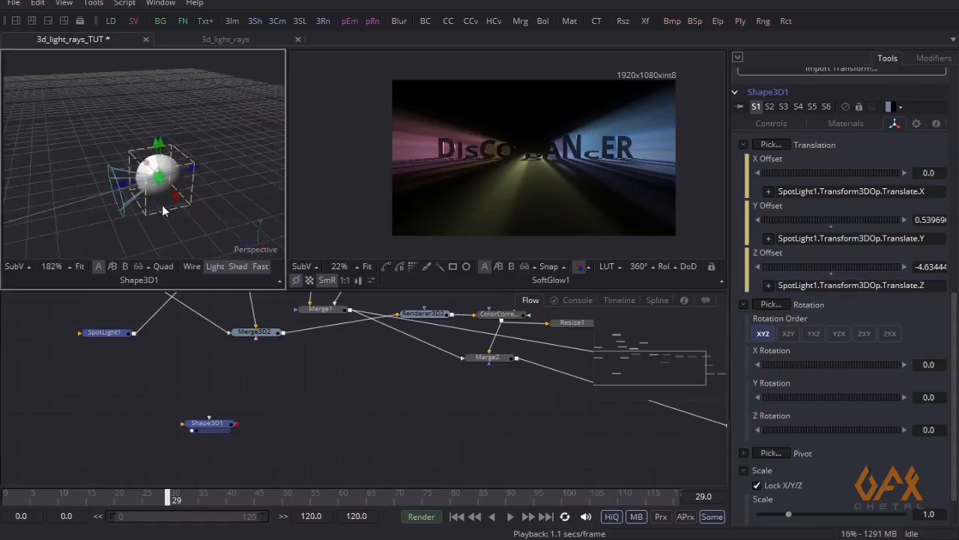
Step: Add a Merge 3D node and connect Shape3D1's output to it
mouse_move(152, 197)
left_mouse_down()
mouse_move(87, 221)
mouse_move(144, 210)
left_mouse_up()
scroll(145, 209, "down", 1)
left_click_drag(259, 405, 338, 380)
left_click(259, 402)
left_click_drag(291, 407, 187, 443)
left_click(93, 3)
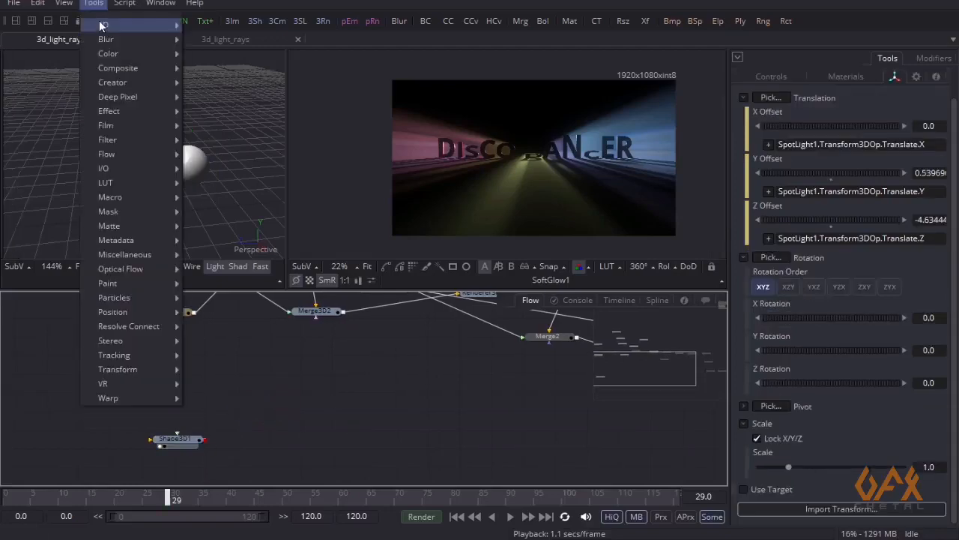
mouse_move(103, 26)
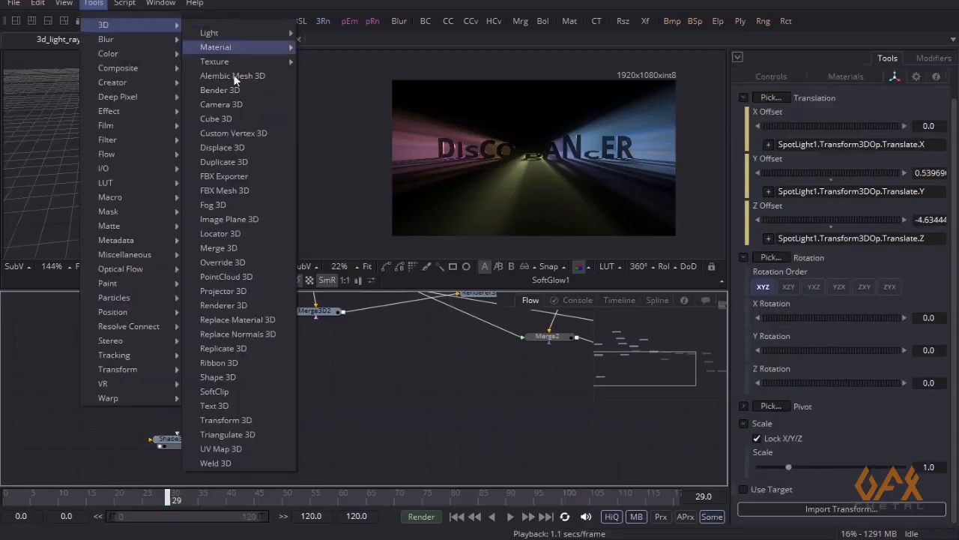
left_click(227, 248)
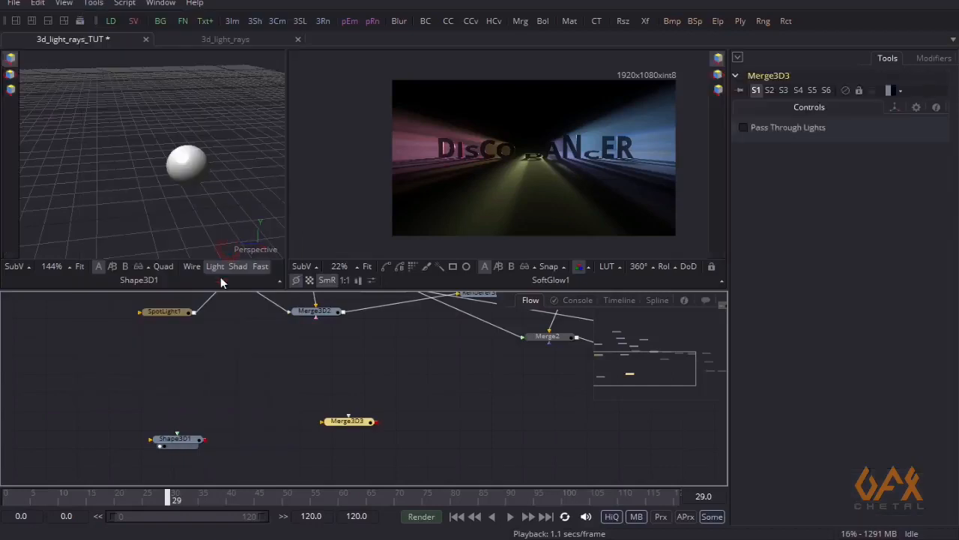
left_click_drag(203, 439, 284, 453)
Step: Connect Camera3D1's output to the new Merge3D3 node as well
left_click_drag(251, 405, 224, 393)
left_click_drag(183, 363, 189, 386)
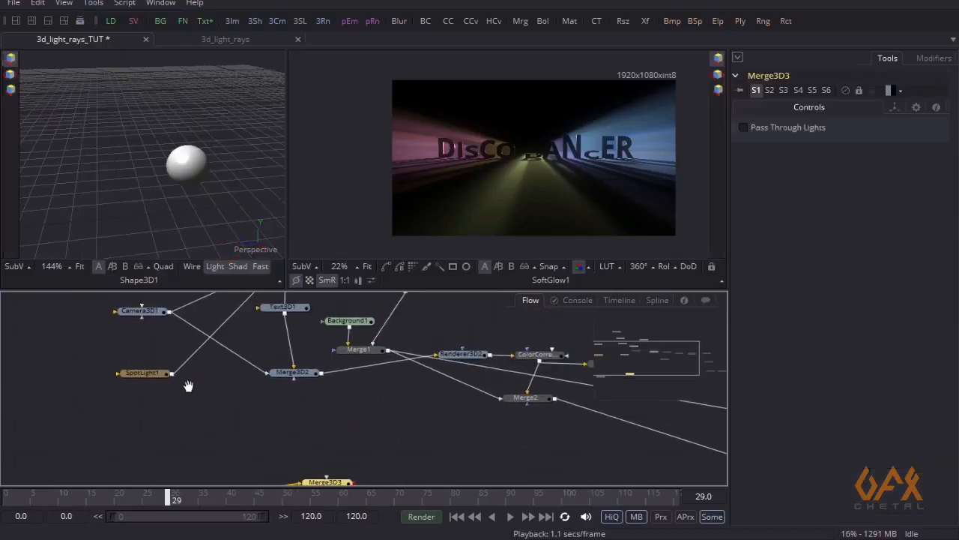
scroll(155, 325, "down", 2)
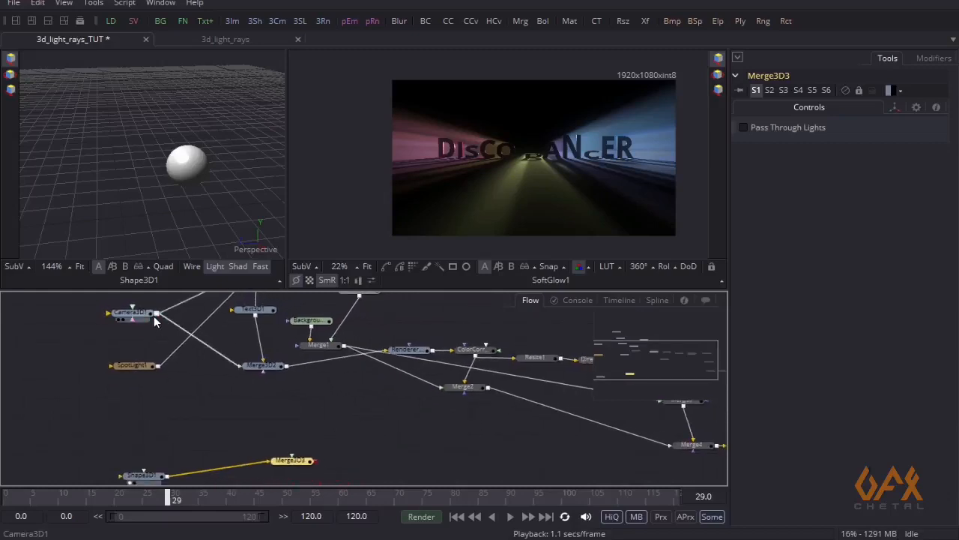
left_click_drag(155, 316, 241, 454)
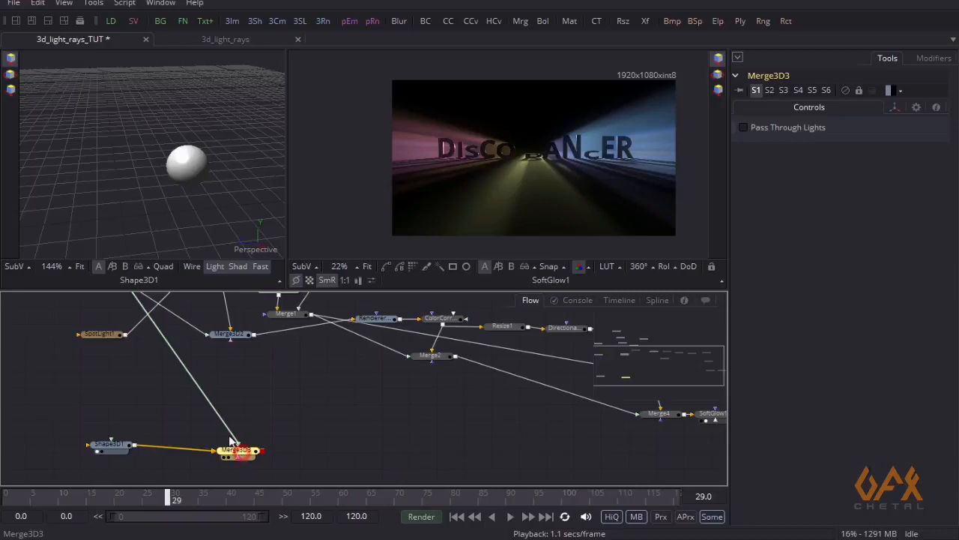
Step: Add a Renderer 3D after Merge3D3, show its output in the second viewer and go to frame 0
left_click(93, 4)
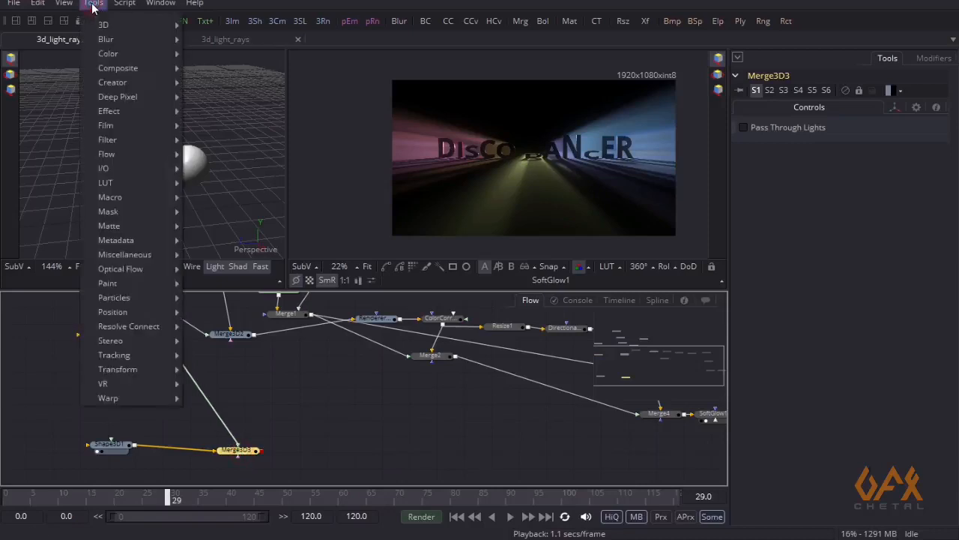
mouse_move(104, 25)
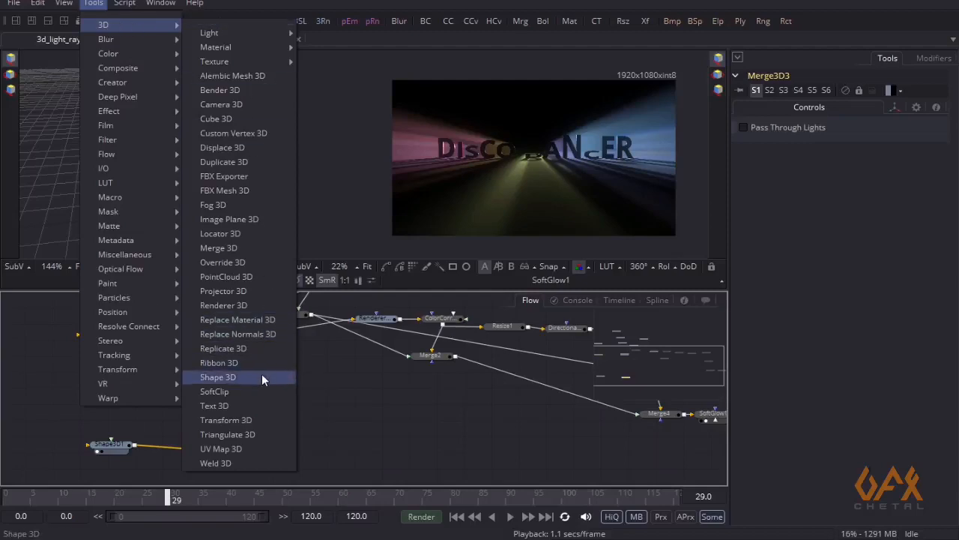
left_click(229, 307)
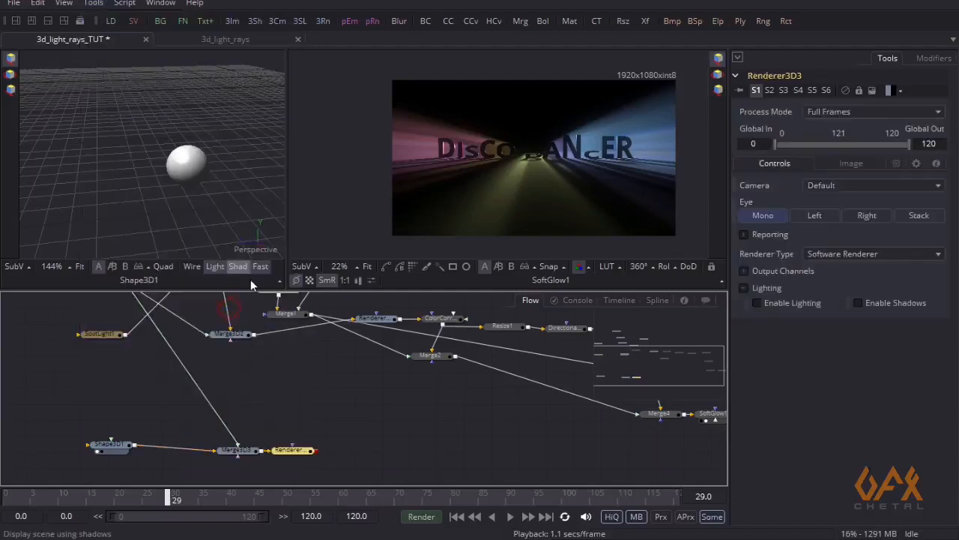
left_click_drag(296, 450, 431, 227)
left_click_drag(22, 496, 144, 499)
left_click_drag(20, 462, 5, 474)
Step: Reduce the radius of the sphere in Shape3D1, trying 0.05 and settling on 0.1
left_click(108, 444)
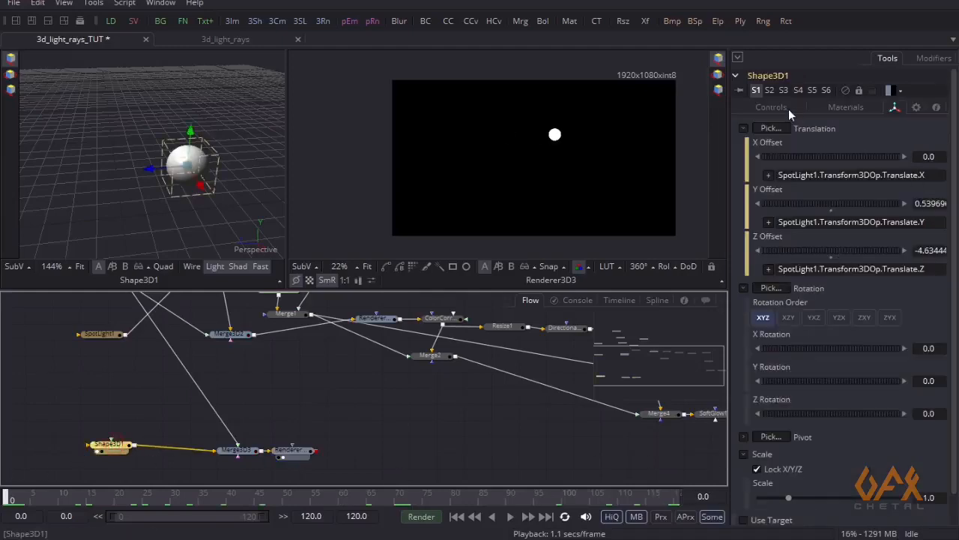
left_click(787, 108)
left_click(937, 172)
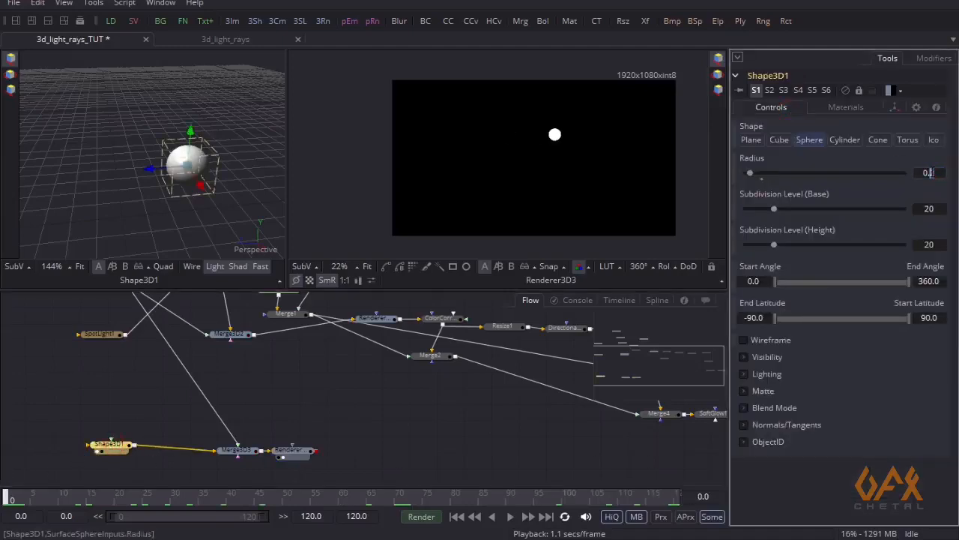
type("0.05")
key("Tab")
left_click(935, 173)
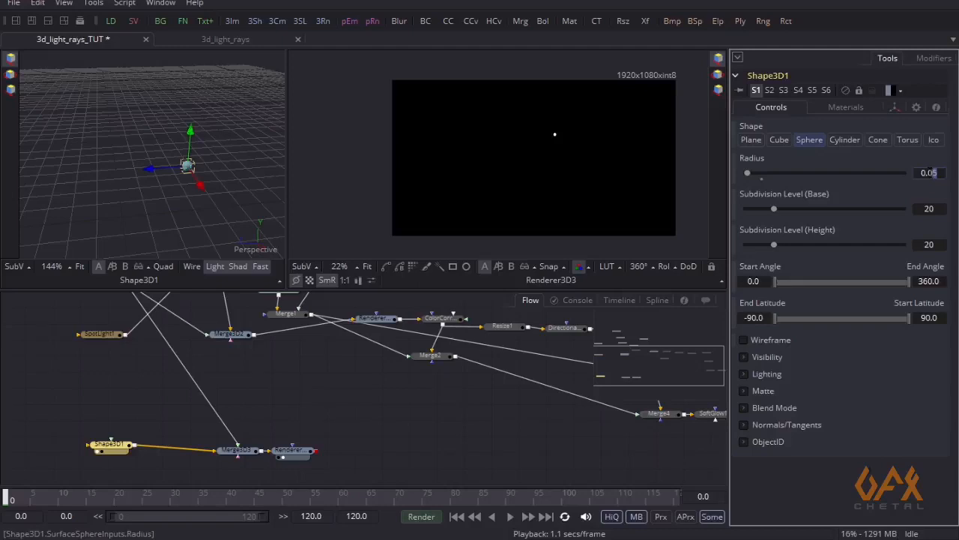
type("1")
key("Tab")
Step: Show Resize1's output in the second viewer to check the size of the downscaled text render
left_click(467, 148)
left_click_drag(545, 141, 427, 153)
scroll(477, 147, "down", 2)
scroll(484, 165, "down", 2)
left_click_drag(283, 386, 218, 340)
left_click_drag(312, 412, 300, 468)
left_click_drag(296, 393, 382, 408)
left_click_drag(508, 350, 442, 214)
left_click_drag(385, 154, 426, 169)
key("ctrl+f")
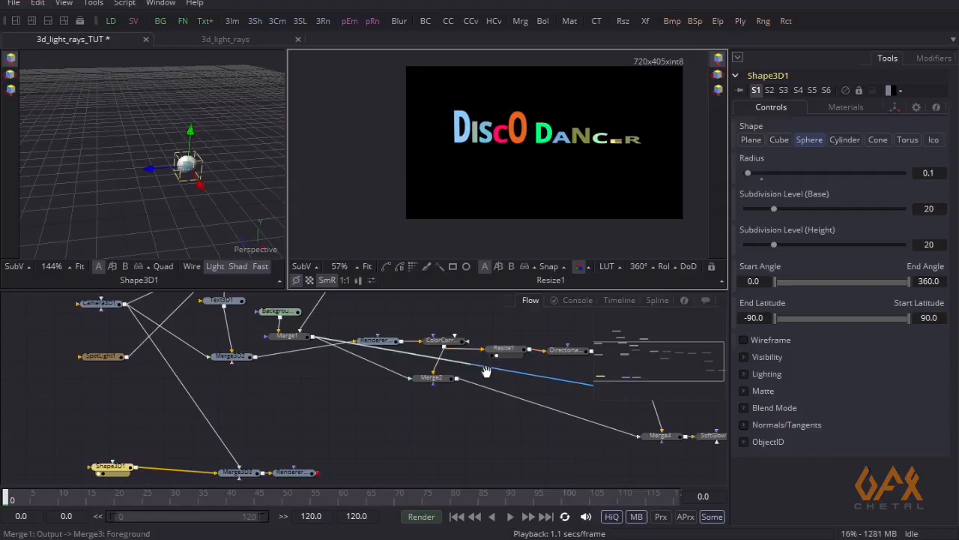
Step: Paste an instance of Resize1 into the flow and place it beside Renderer3D3
left_click_drag(506, 350, 371, 349)
left_click(368, 347)
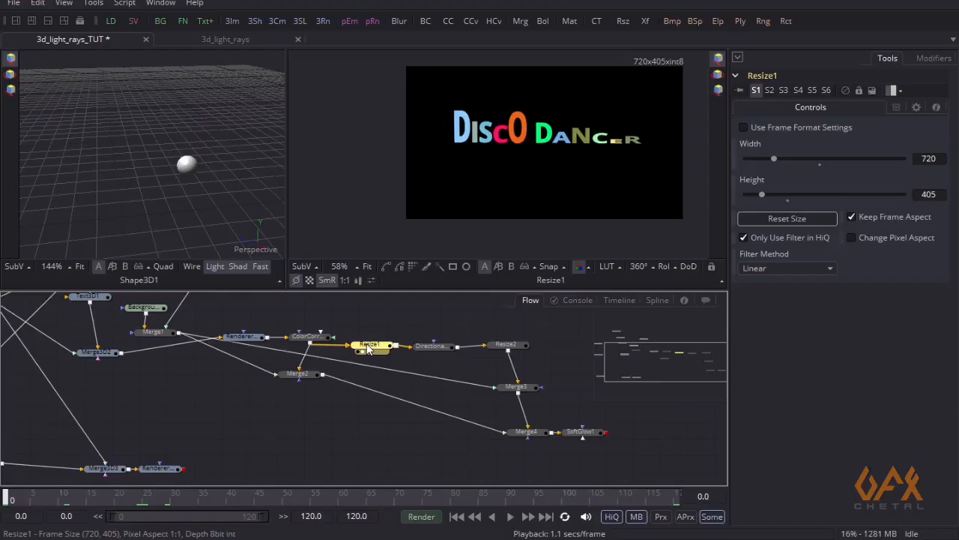
left_click_drag(271, 385, 258, 339)
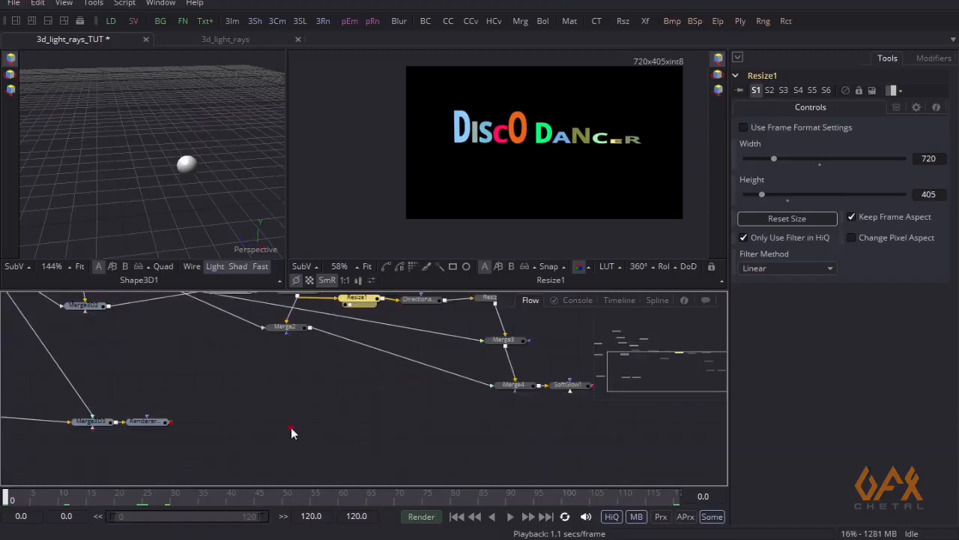
left_click(291, 429)
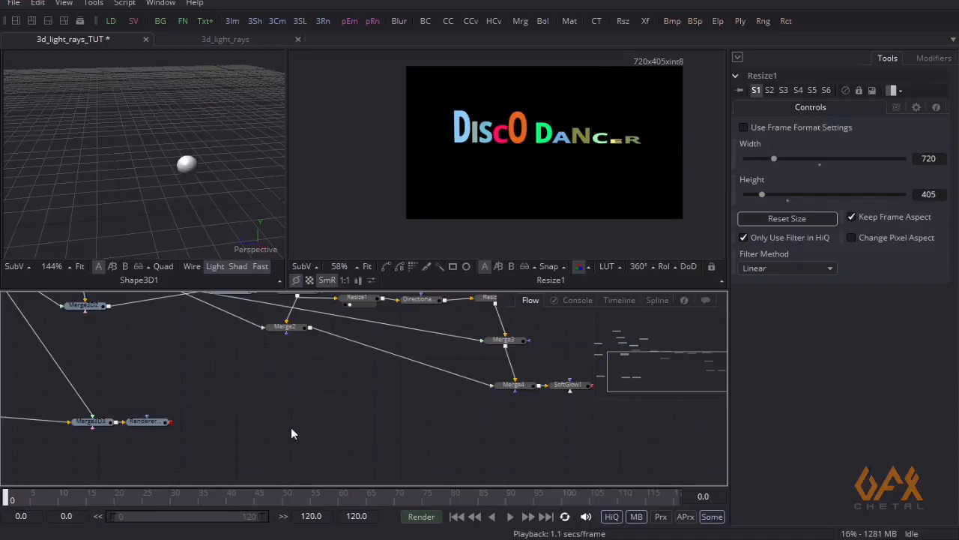
key("ctrl+shift+v")
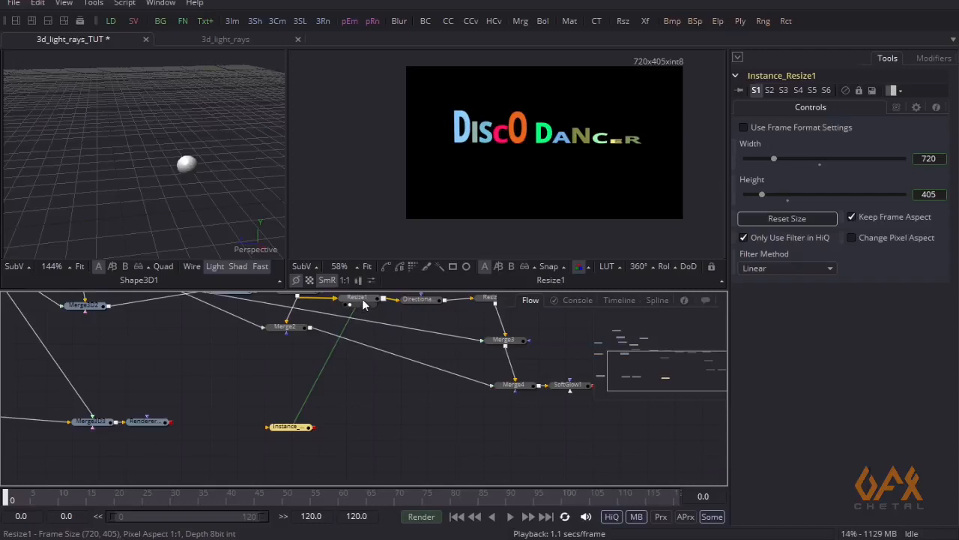
left_click_drag(297, 433, 279, 425)
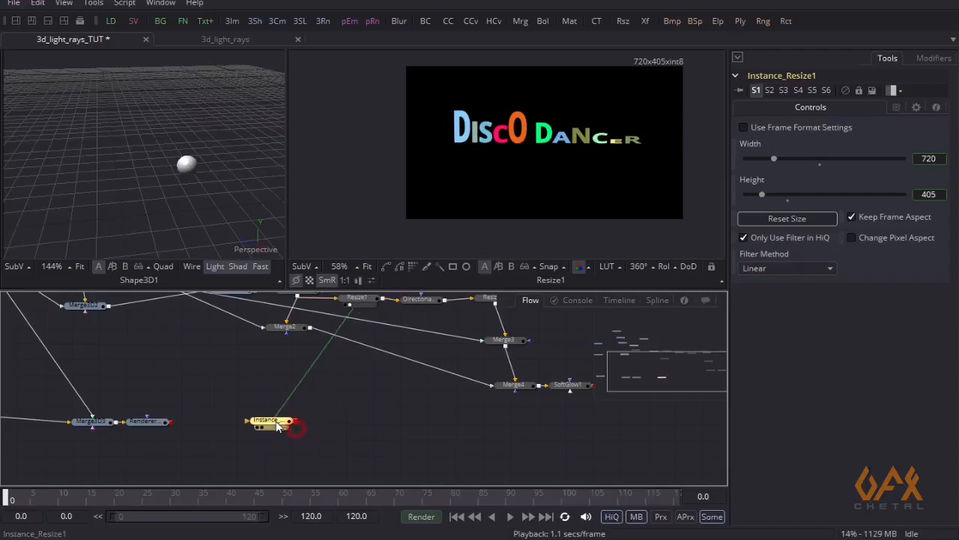
Step: Connect Renderer3D3 to Instance_Resize1 and show the resized sphere render in the first viewer
left_click_drag(172, 427, 262, 387)
key("1")
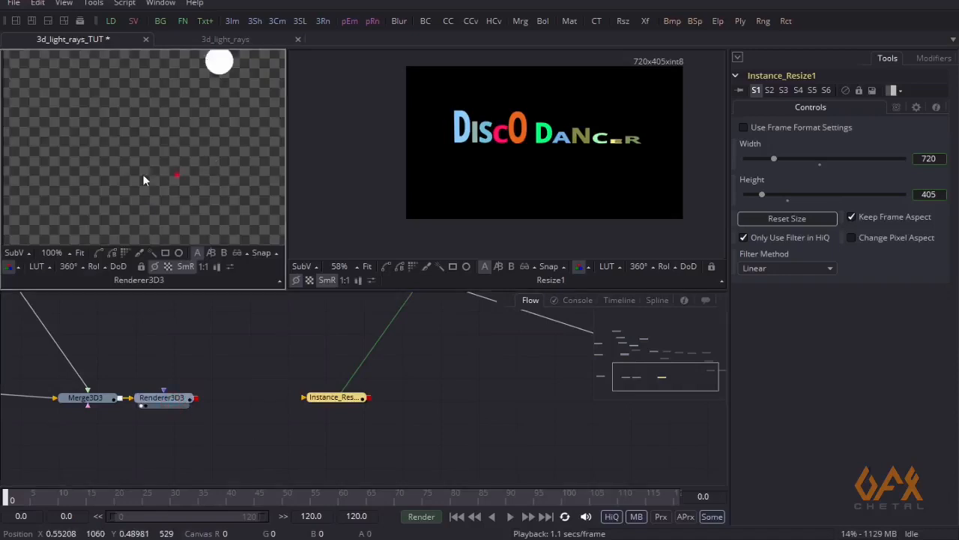
scroll(188, 169, "down", 3)
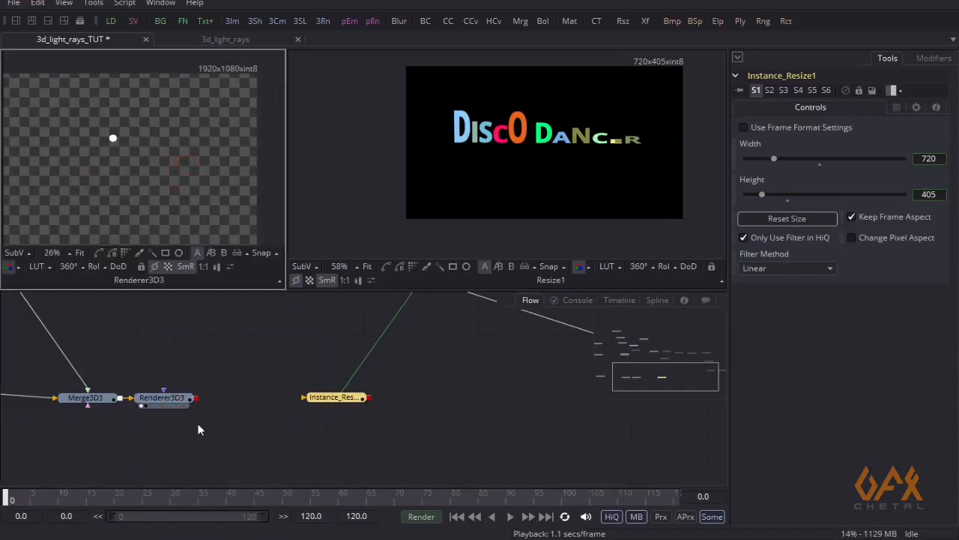
left_click_drag(196, 398, 279, 414)
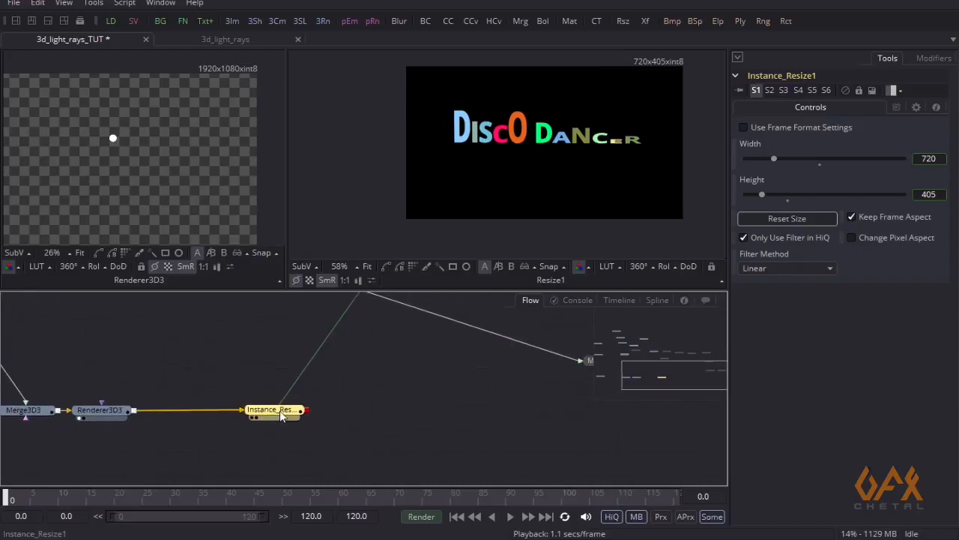
left_click(269, 412)
key("1")
left_click_drag(88, 162, 168, 164)
scroll(212, 162, "up", 1)
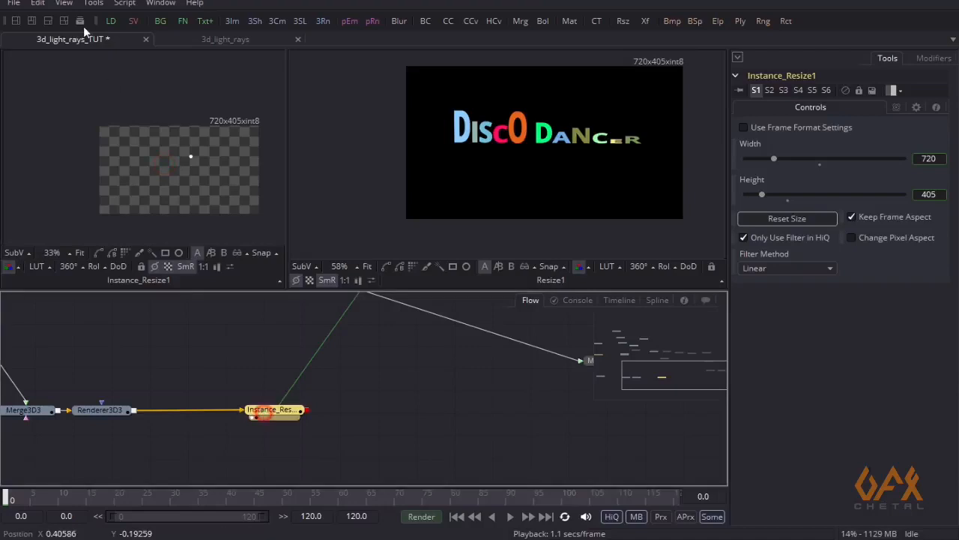
Step: Add a Tracker node after Instance_Resize1 and show it in the first viewer
left_click(93, 4)
mouse_move(143, 360)
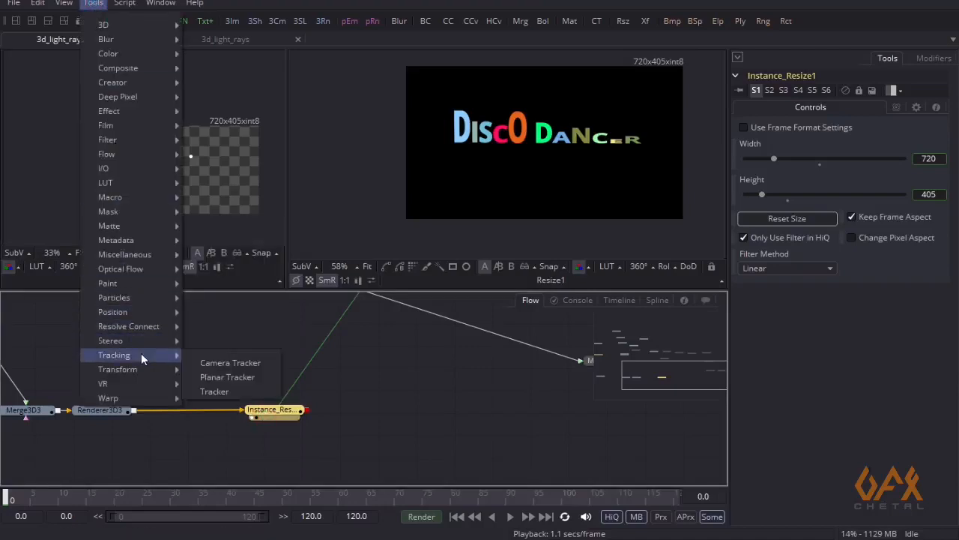
left_click(213, 391)
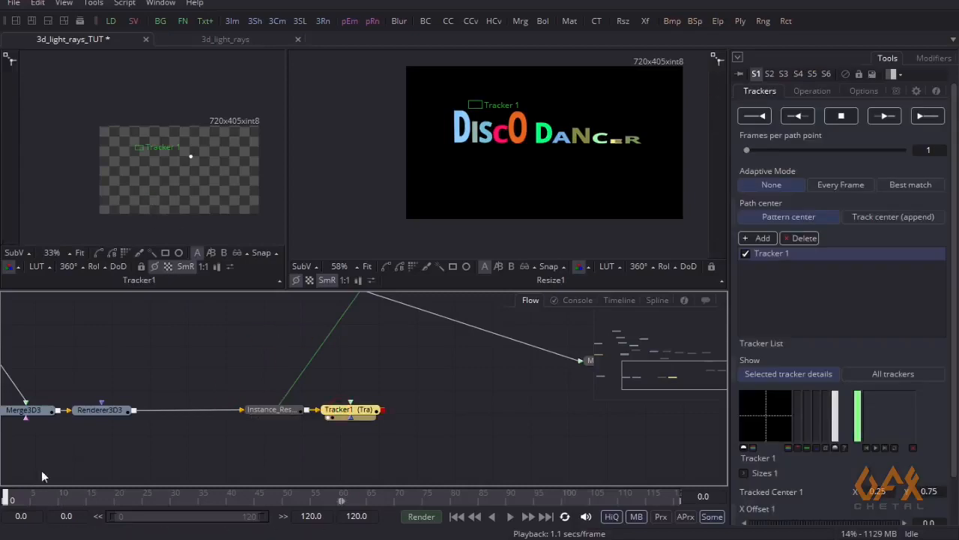
Step: Move the Tracker 1 pattern box onto the white sphere and nudge it until it is centred on the sphere
scroll(154, 156, "up", 4)
left_click_drag(174, 174, 136, 177)
left_click_drag(72, 140, 176, 157)
scroll(157, 163, "up", 5)
scroll(161, 201, "up", 3)
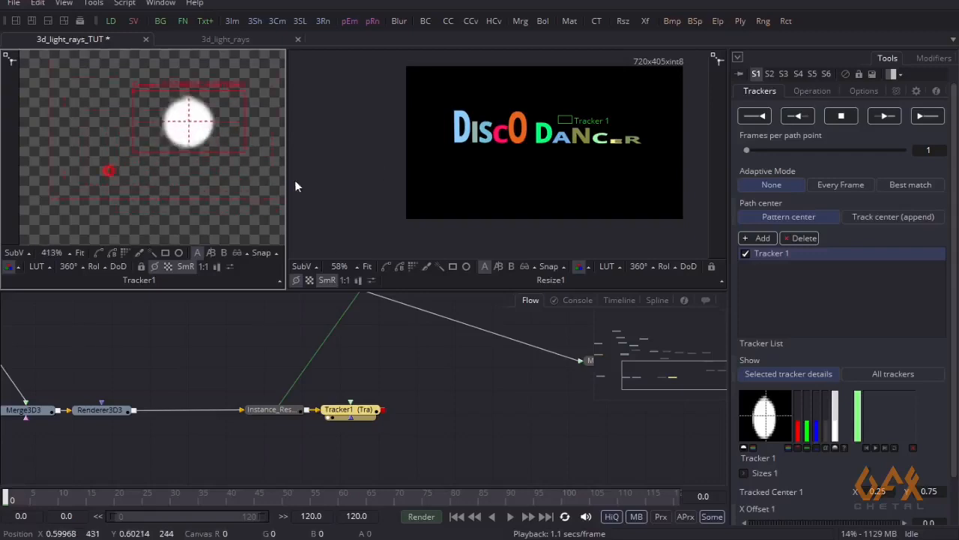
scroll(278, 180, "up", 2)
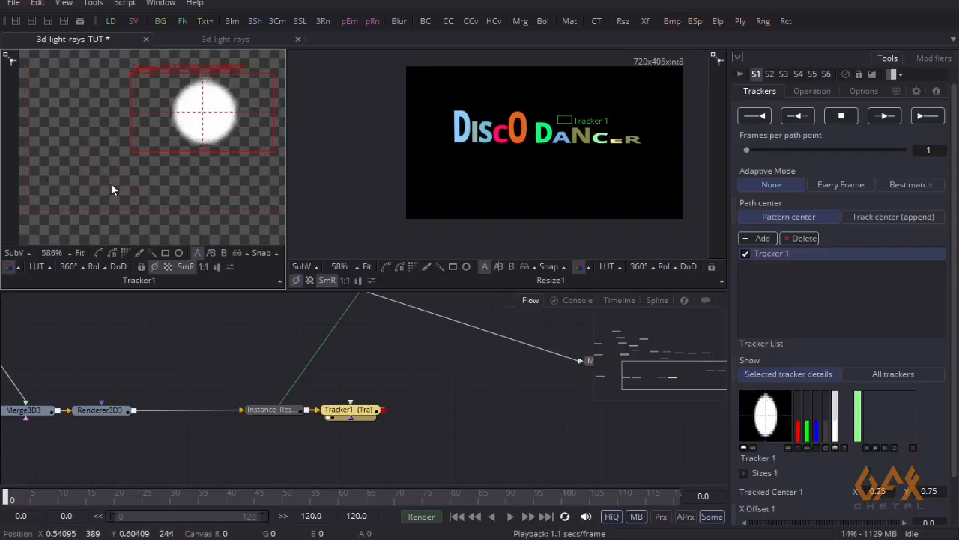
key("Right")
key("Right")
key("Right")
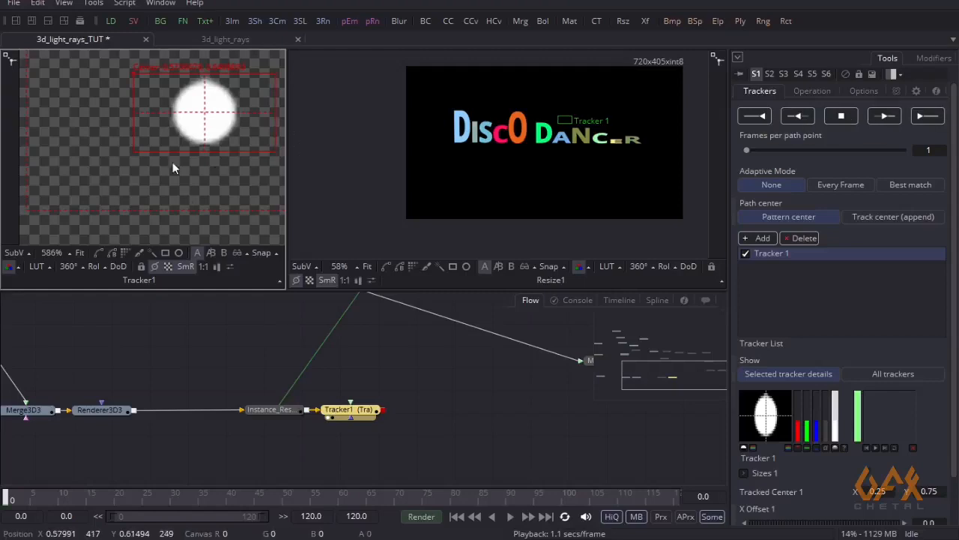
Step: Widen the first viewer and track the sphere forward from frame 0 to 120
scroll(176, 162, "down", 4)
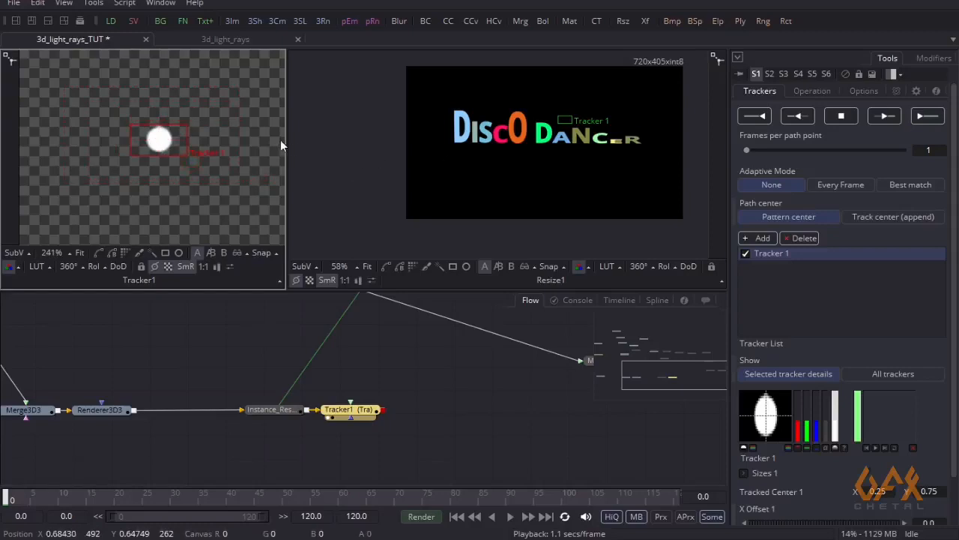
left_click_drag(285, 141, 417, 142)
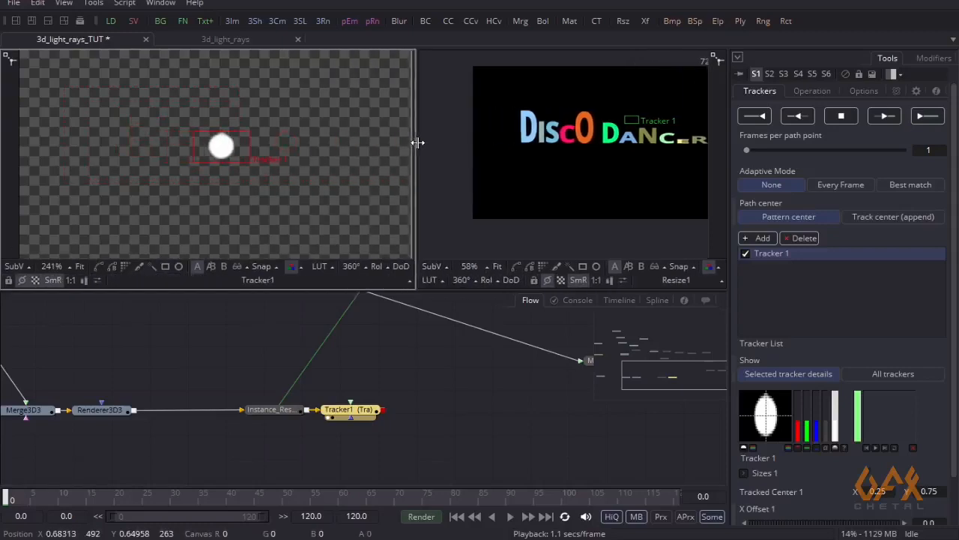
scroll(248, 153, "down", 5)
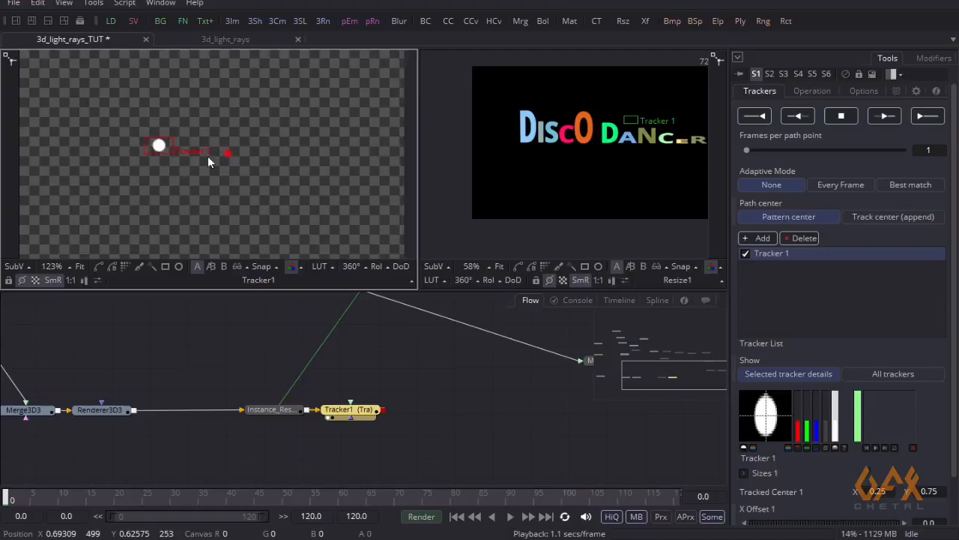
left_click(894, 122)
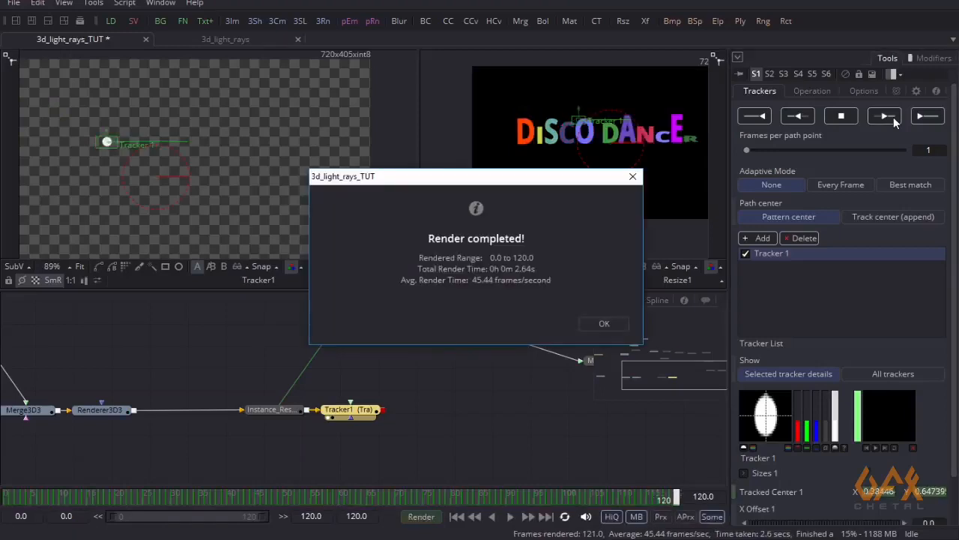
left_click(604, 324)
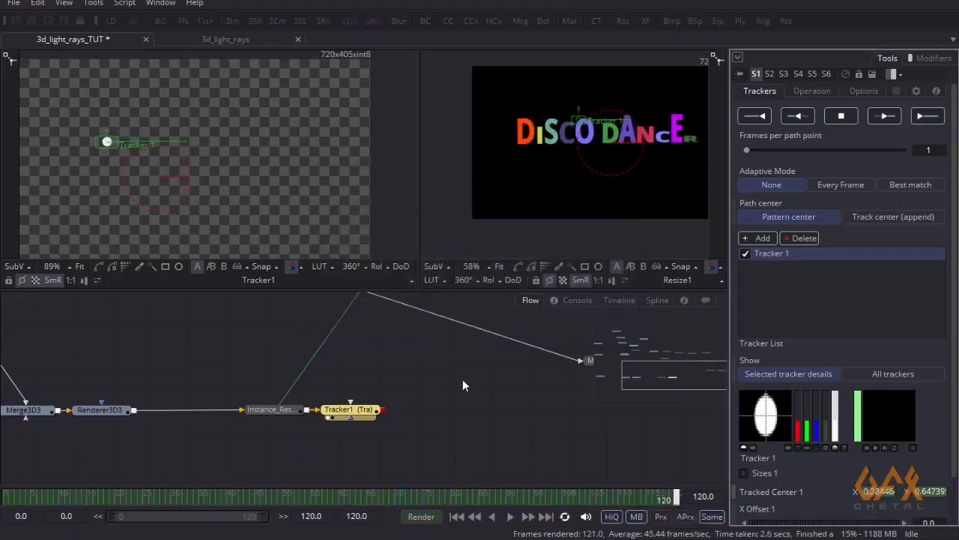
Step: Look up the Tracked Center 1 coordinates in Tracker1's settings
scroll(862, 405, "down", 2)
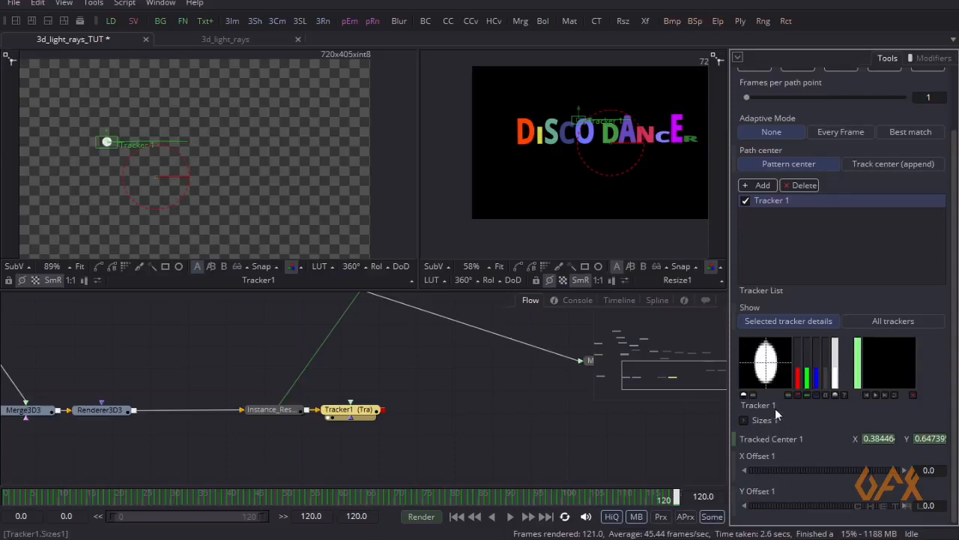
left_click_drag(957, 180, 955, 132)
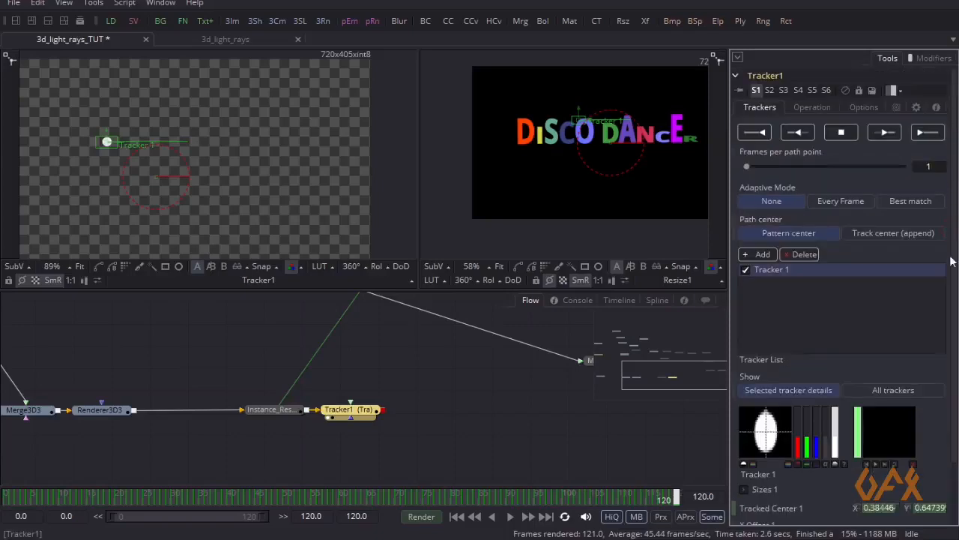
scroll(951, 260, "down", 2)
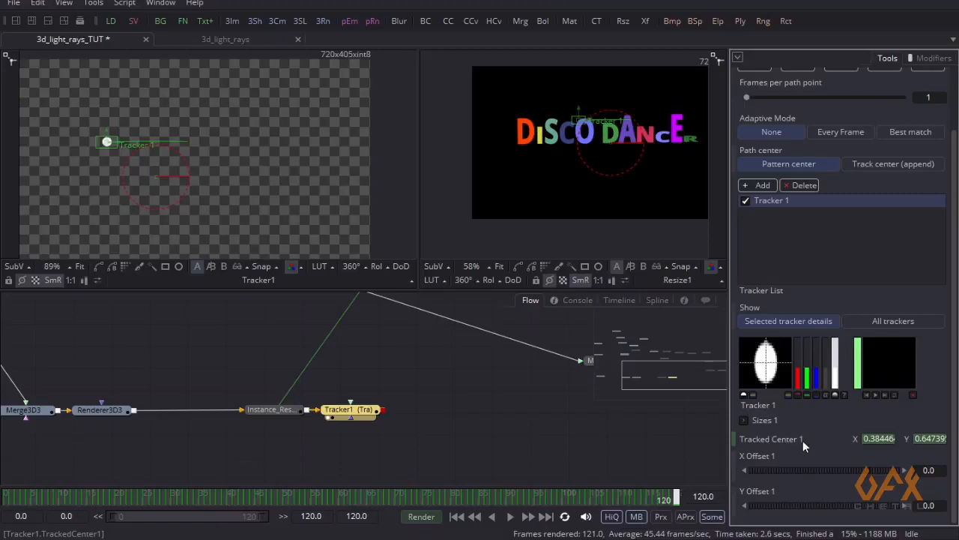
Step: Open DirectionalBlur1's settings and add an expression to its Center parameter
left_click_drag(371, 362, 214, 424)
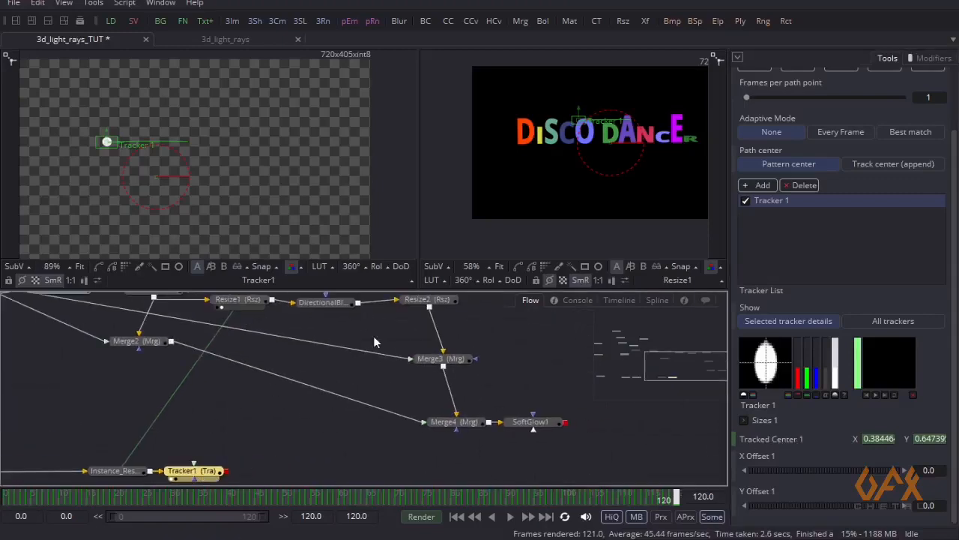
mouse_move(330, 308)
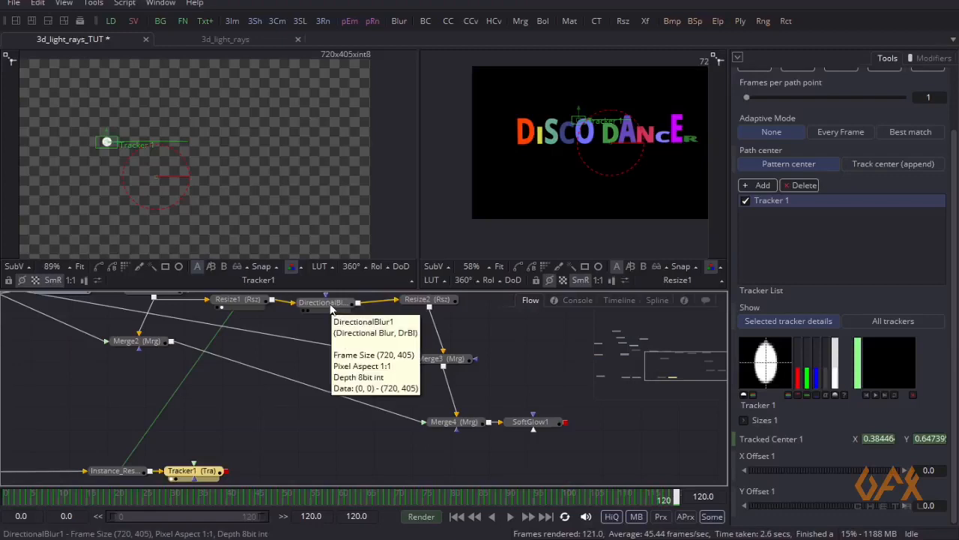
mouse_move(310, 327)
left_mouse_down()
mouse_move(298, 304)
mouse_move(303, 343)
left_mouse_up()
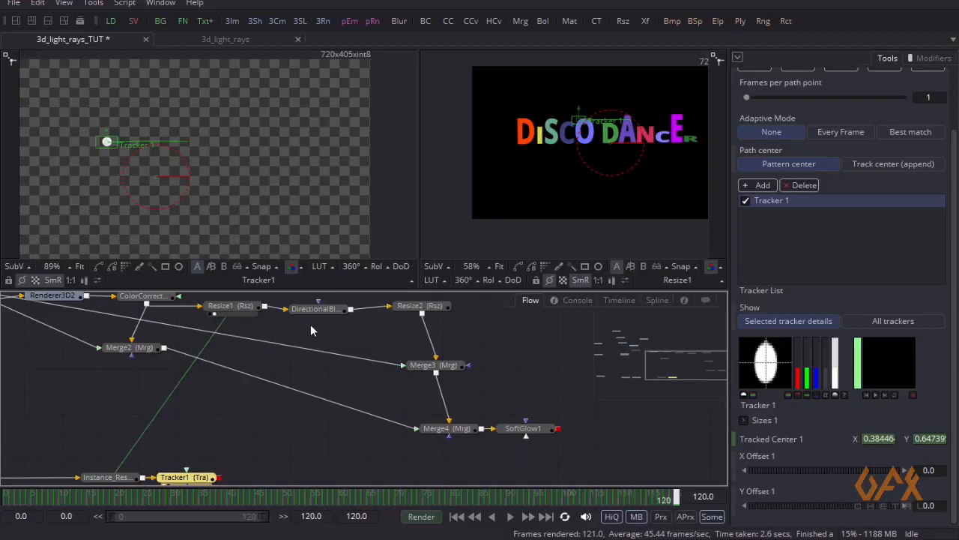
mouse_move(309, 315)
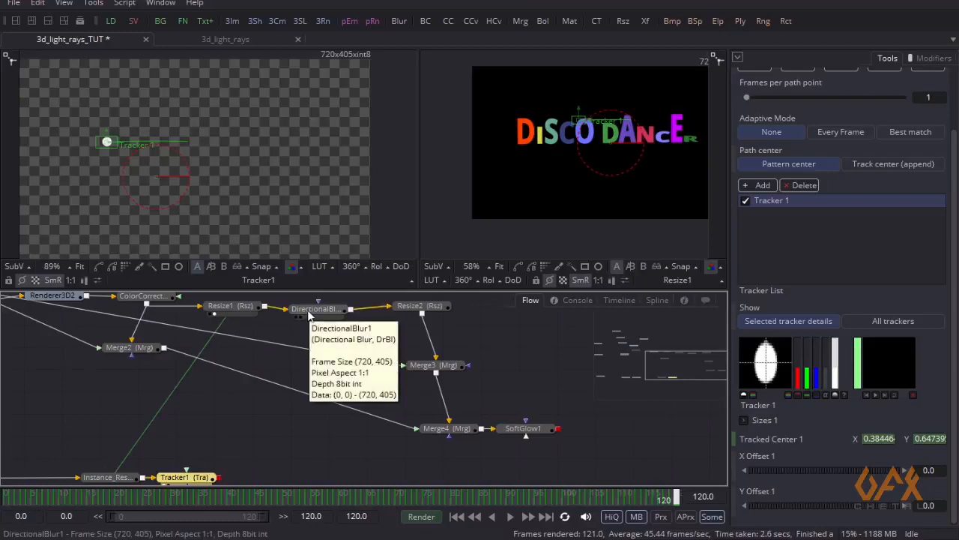
scroll(884, 357, "up", 1)
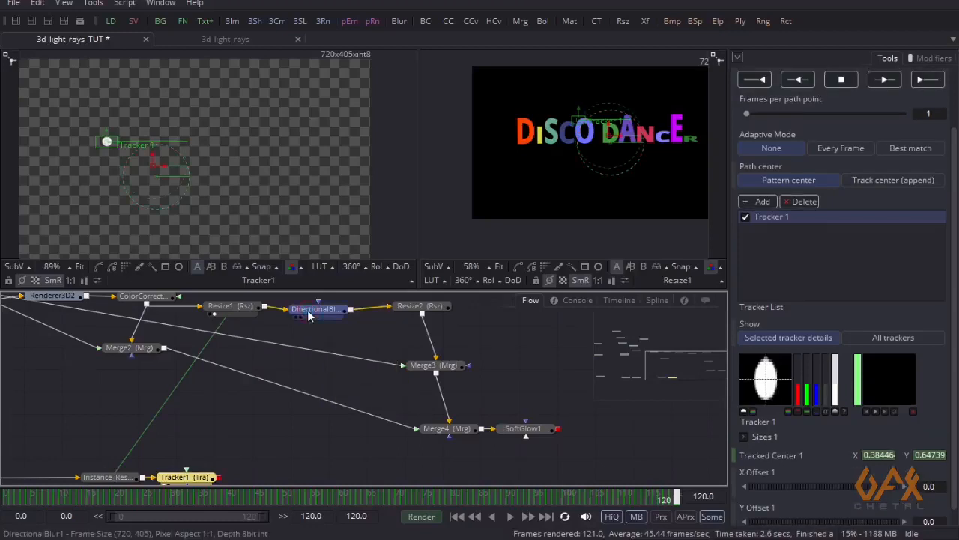
scroll(937, 187, "up", 4)
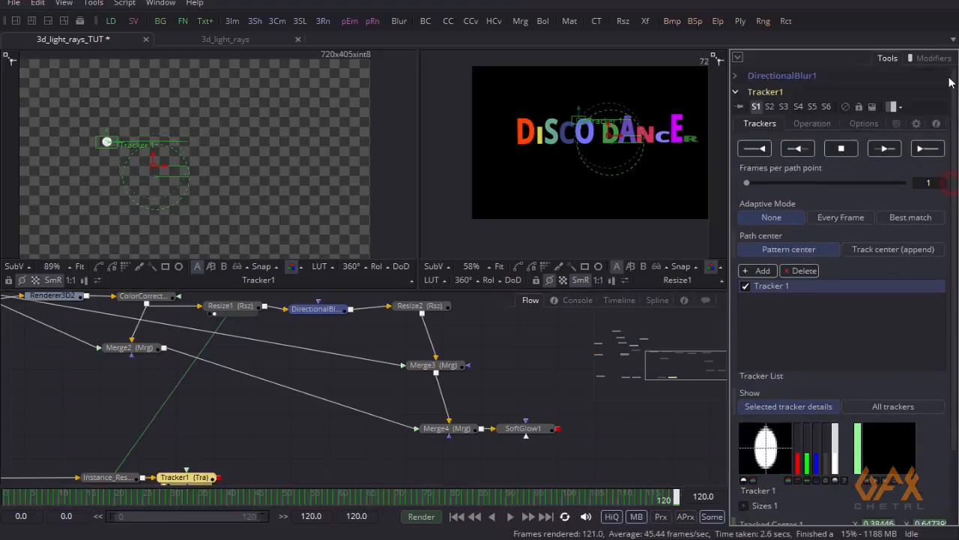
left_click(737, 76)
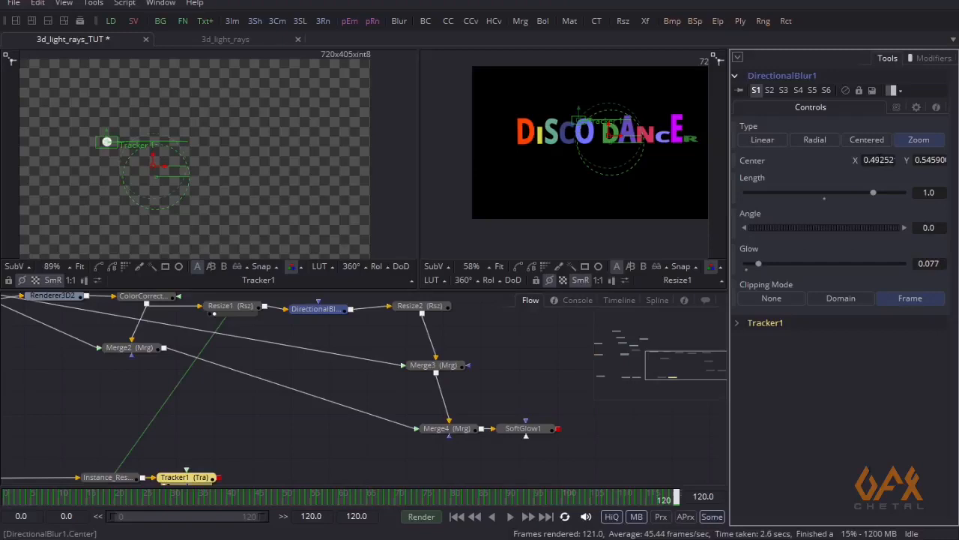
right_click(852, 165)
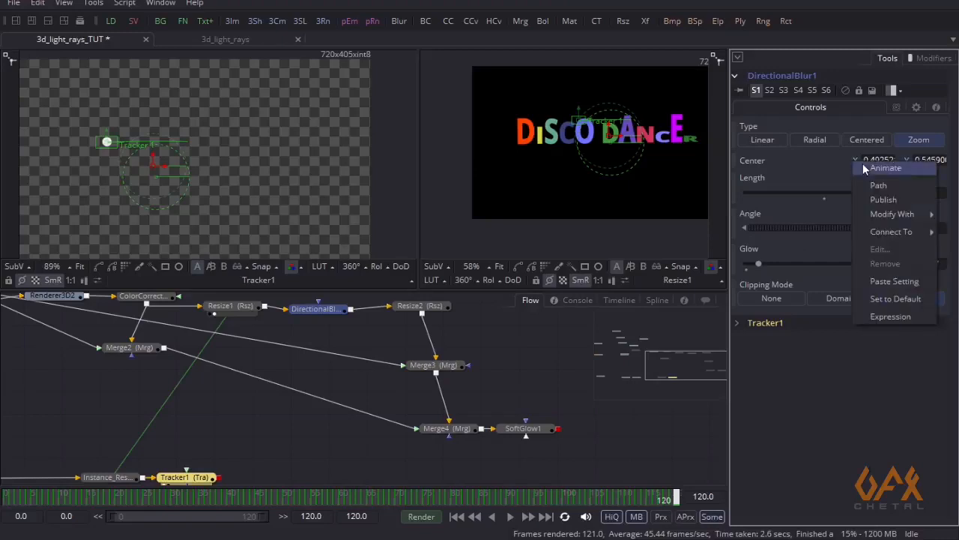
left_click(893, 317)
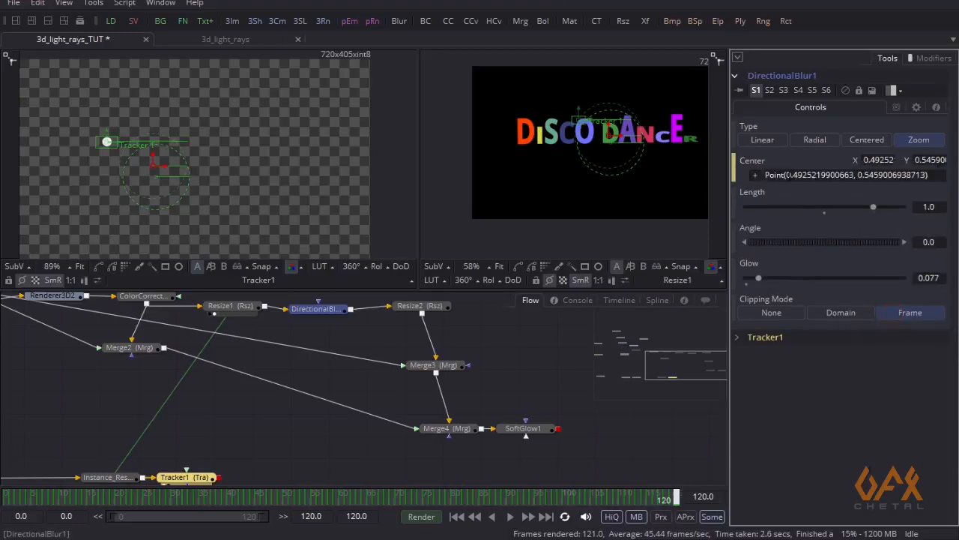
Step: Replace the X value in DirectionalBlur1's Center expression with Tracker1.TrackedCenter1.X, keeping the existing Y value
left_click_drag(785, 174, 851, 174)
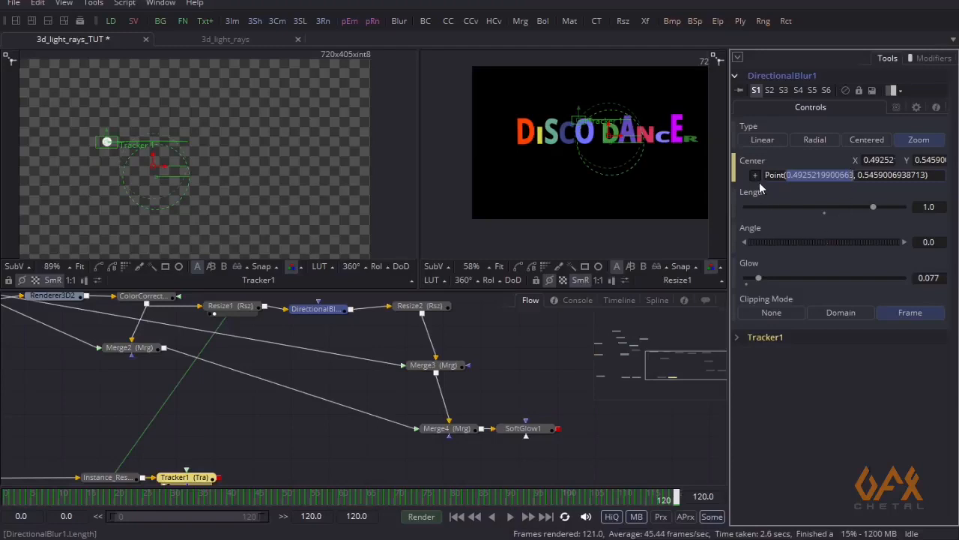
key("BackSpace")
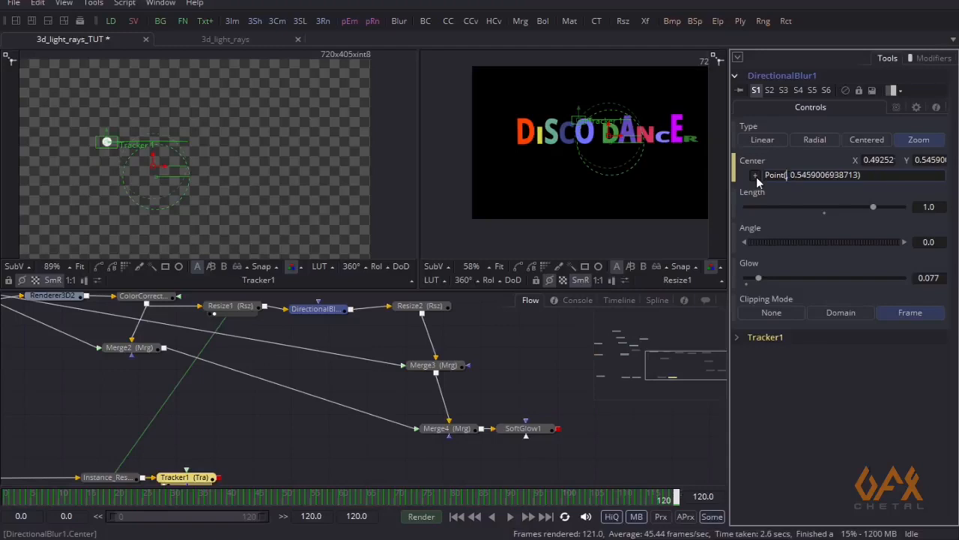
left_click_drag(756, 177, 880, 509)
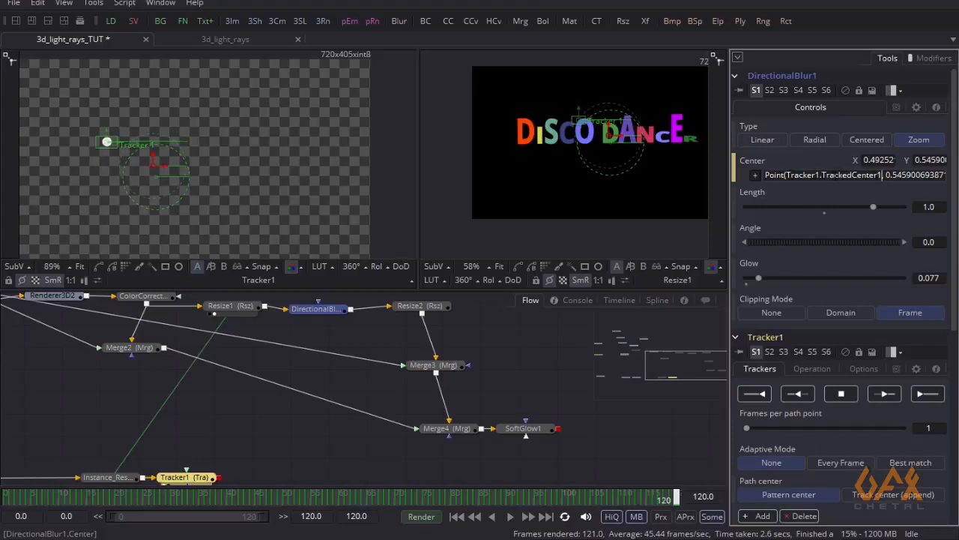
left_click(881, 174)
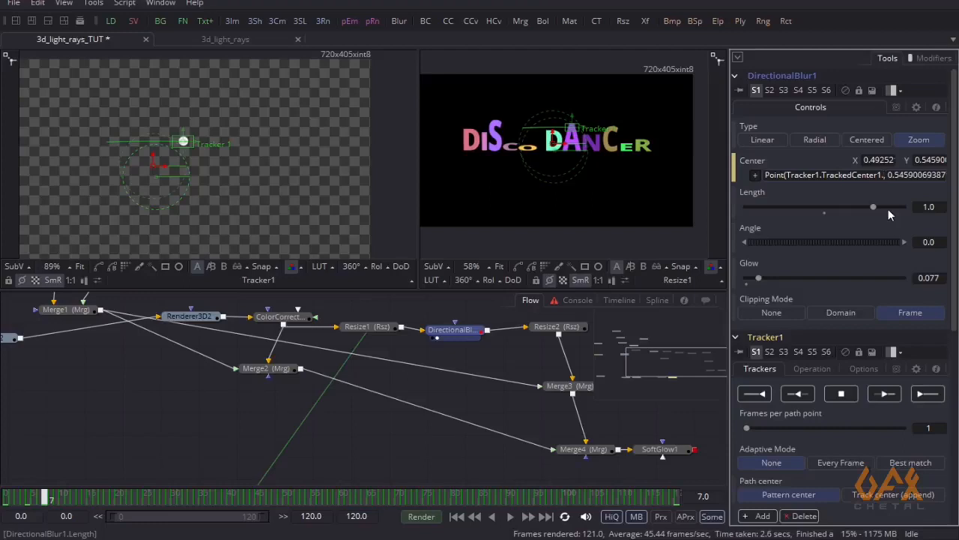
type("x")
key("BackSpace")
type("X")
left_click(499, 348)
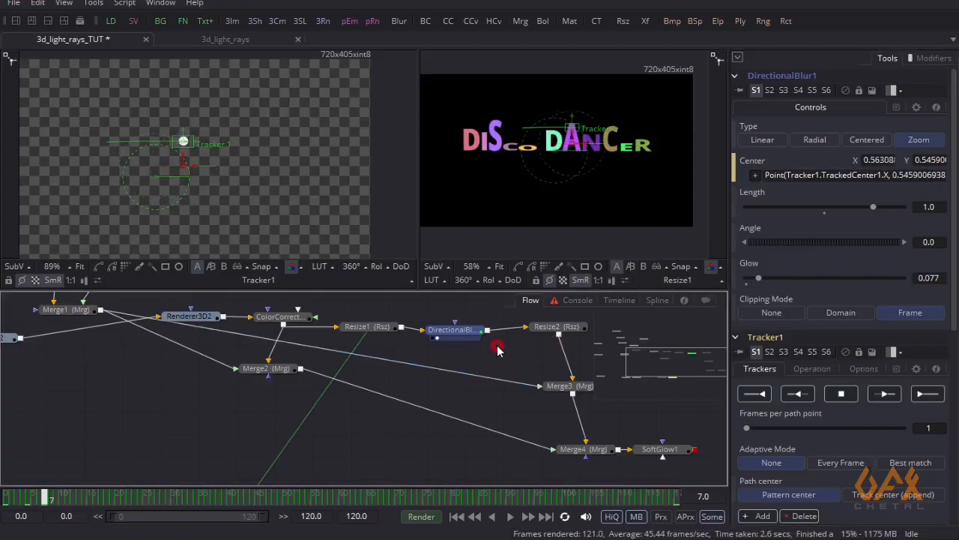
Step: Show DirectionalBlur1 in the second viewer and check Tracker1's Tracked Center 1 coordinates against the blur's Center
key("2")
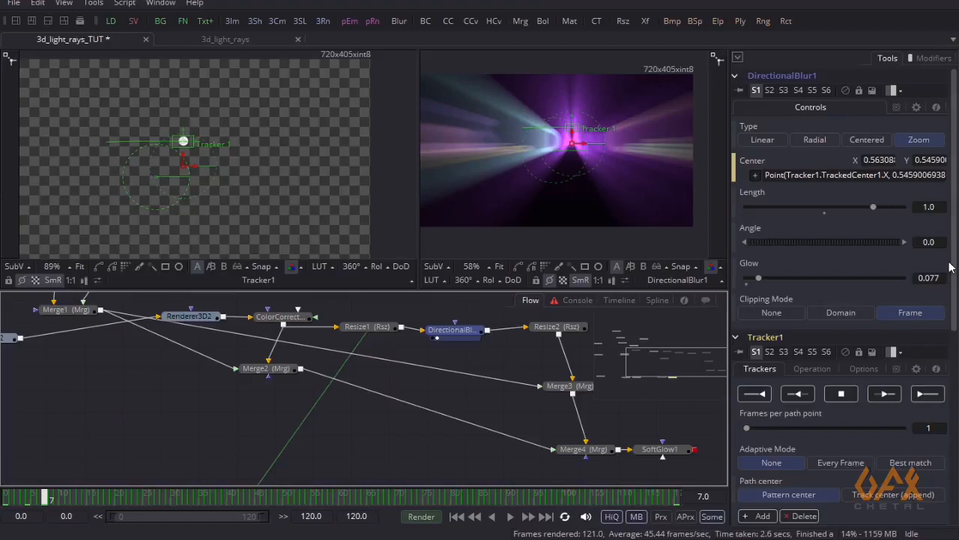
scroll(794, 487, "down", 5)
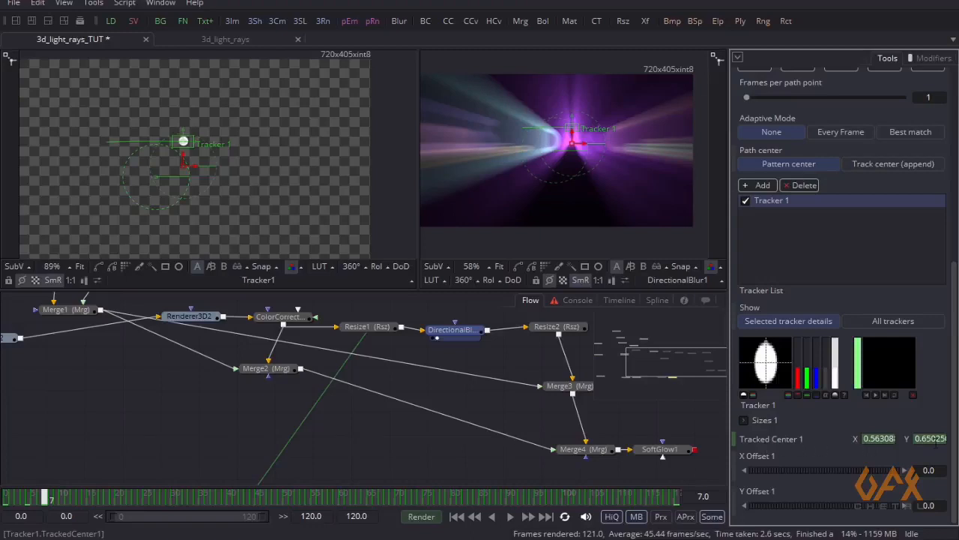
left_click_drag(954, 418, 955, 108)
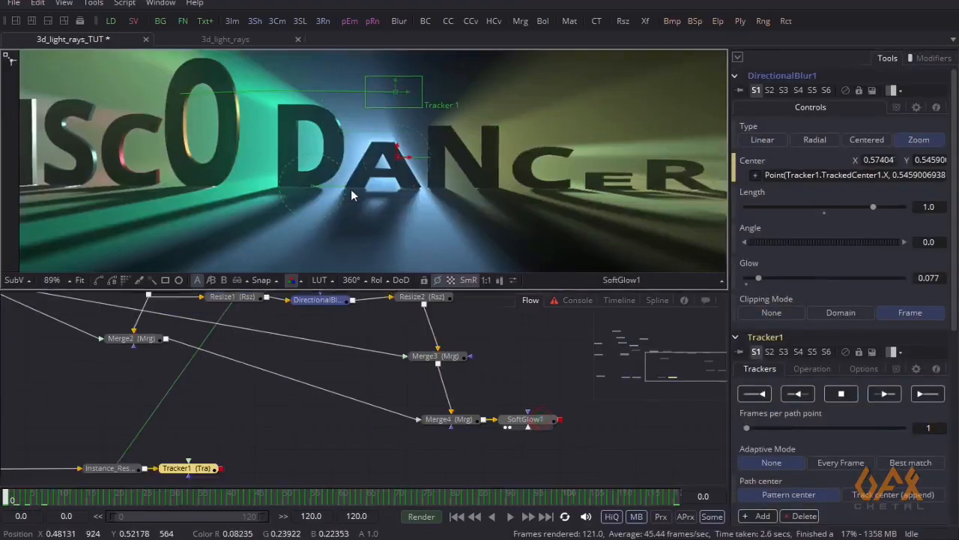
Step: Play the composition from frame 0 with the whole SoftGlow1 output in view to check the moving light rays
scroll(351, 189, "down", 5)
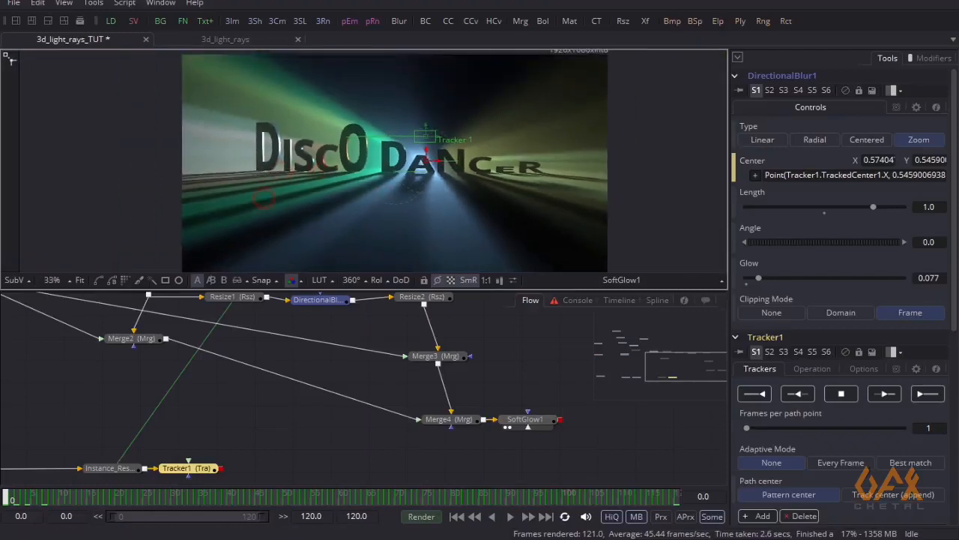
left_click(510, 516)
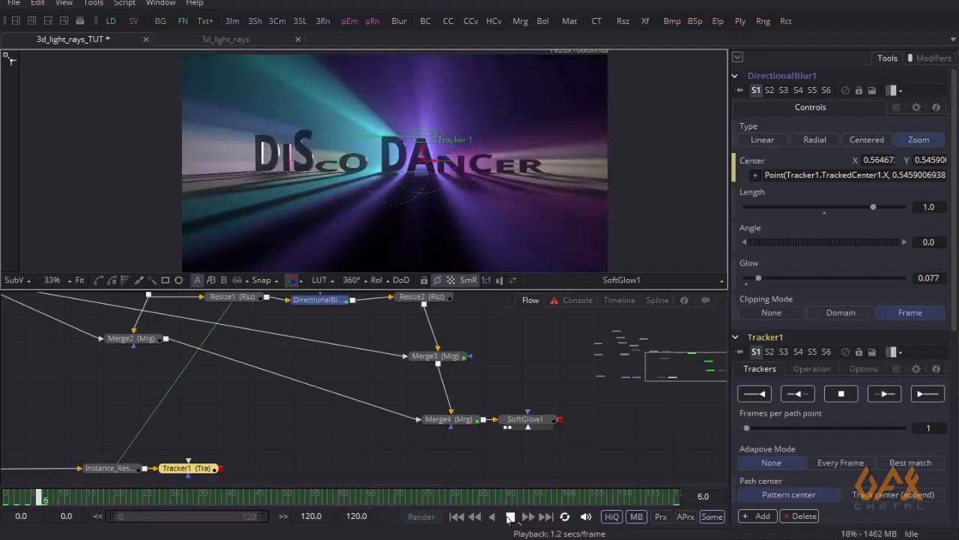
left_click(389, 381)
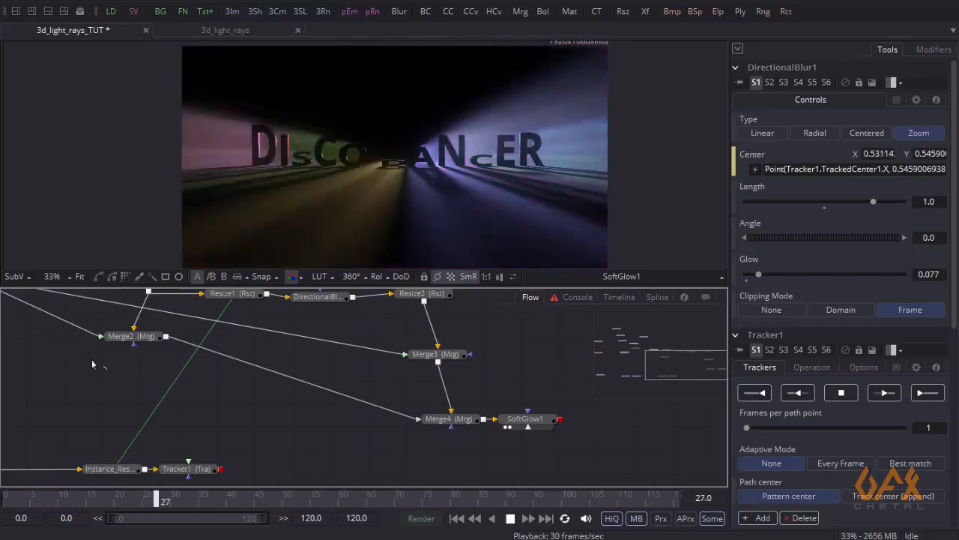
left_click_drag(92, 364, 152, 391)
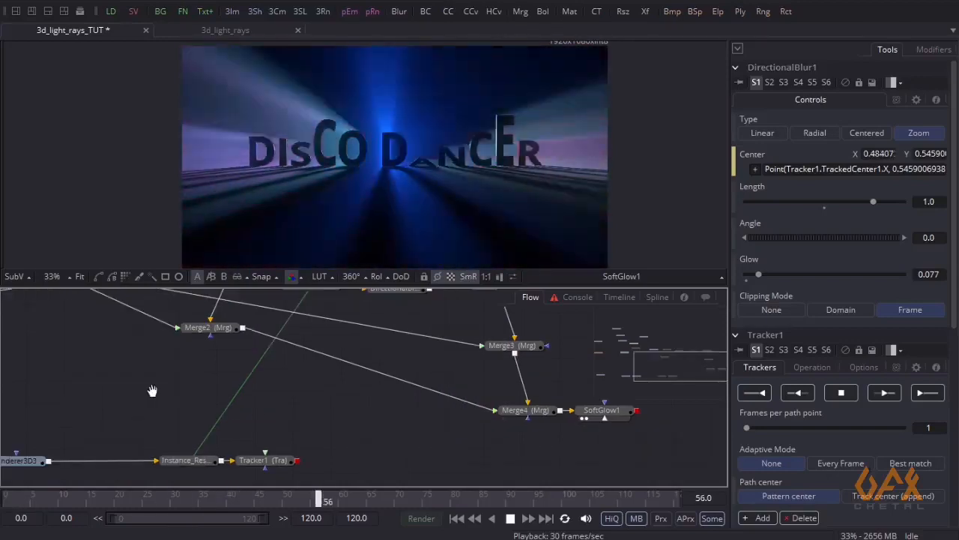